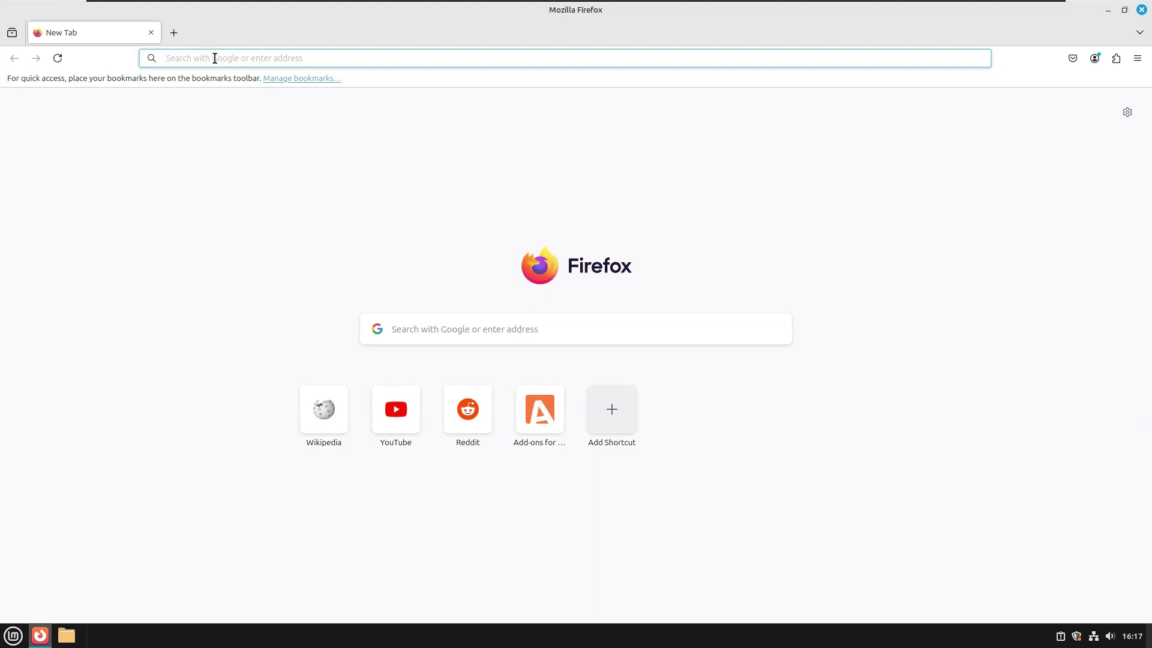
# - Search Google for 'how to turn linux mint into windows 7' and open the OMG! Ubuntu guide
pyautogui.write('how to turn l')
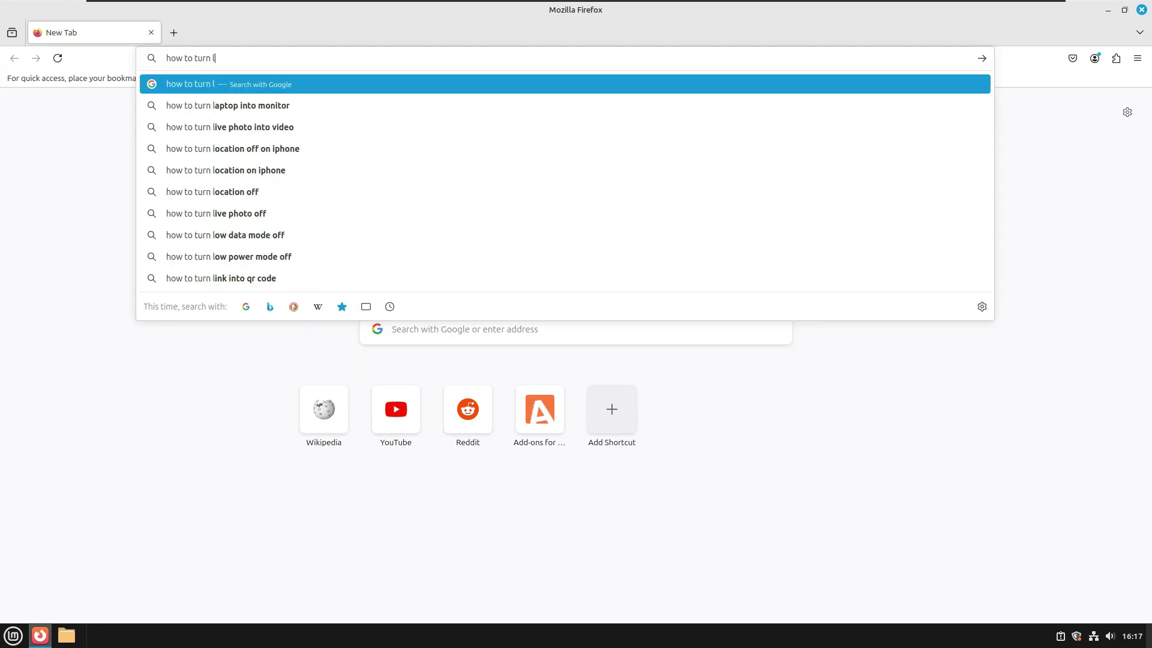
pyautogui.write('inux mi')
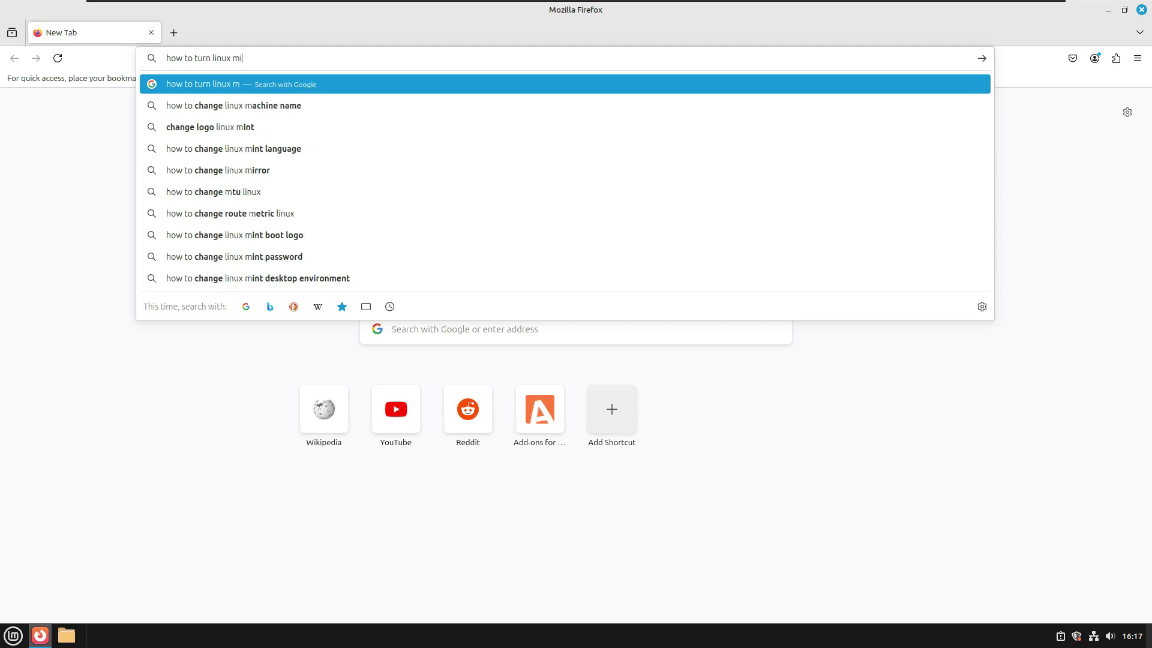
pyautogui.write('nt into windows 7')
pyautogui.press('Return')
pyautogui.scroll(-10, 351, 242)
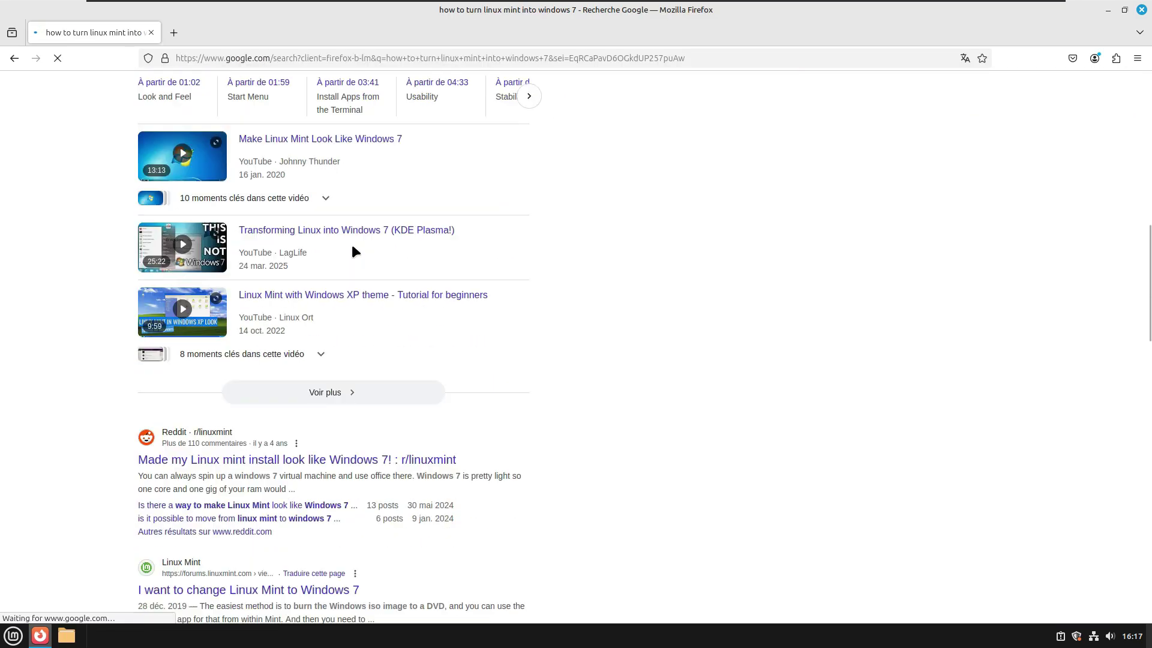
pyautogui.scroll(-10, 352, 246)
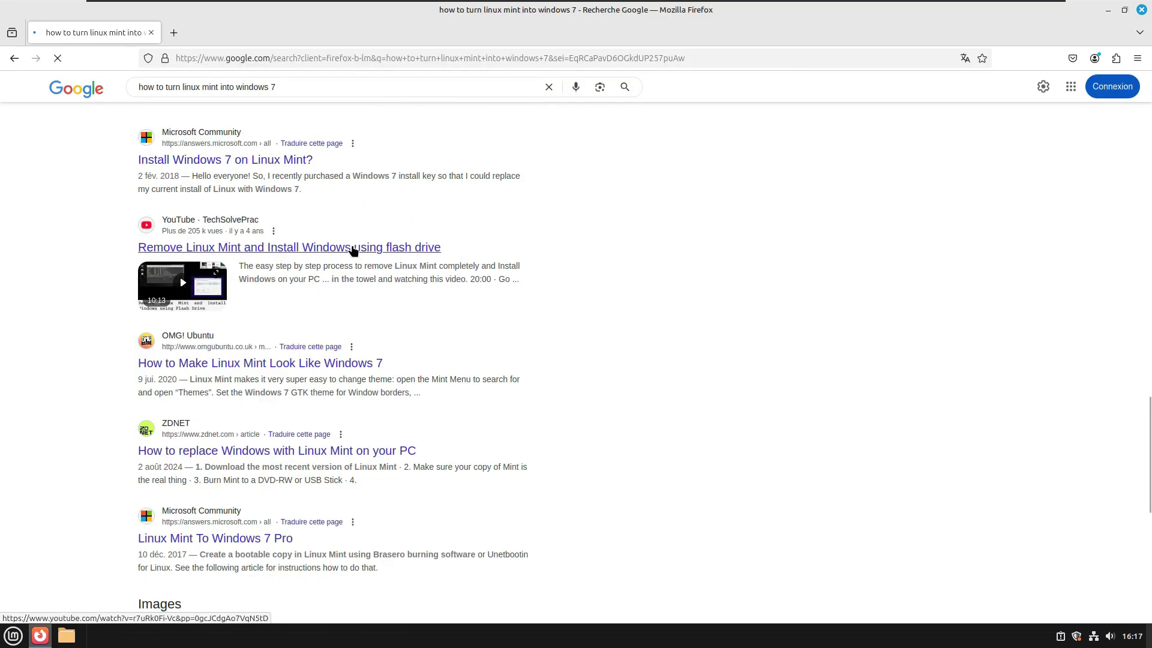
pyautogui.scroll(-3, 353, 250)
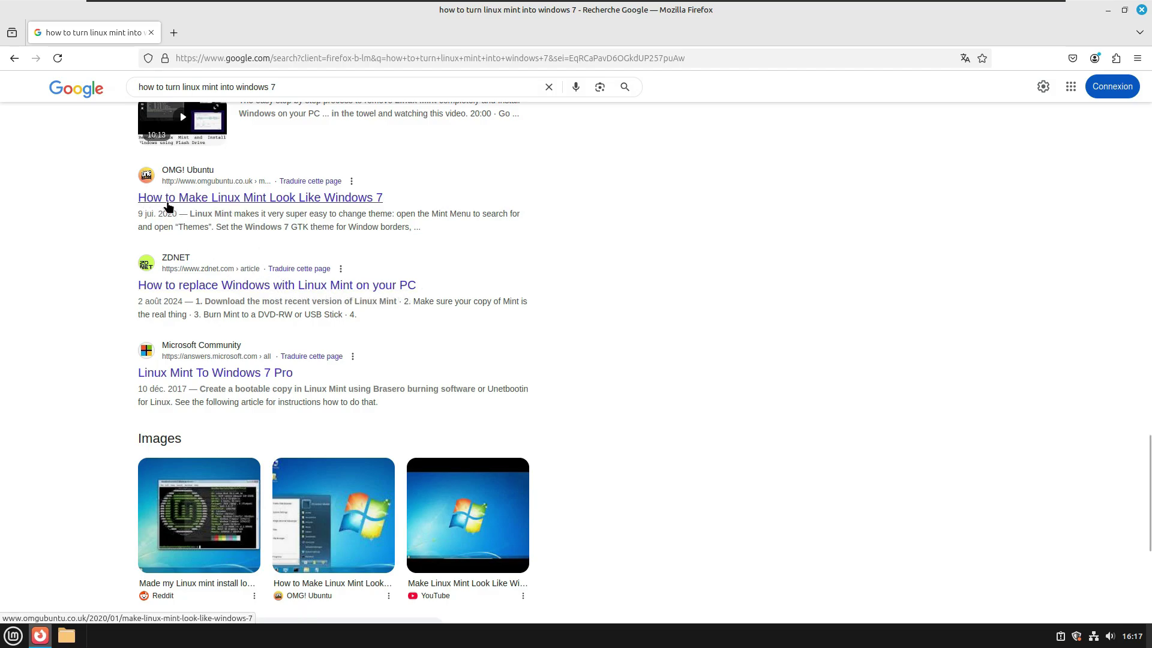
pyautogui.click(252, 200)
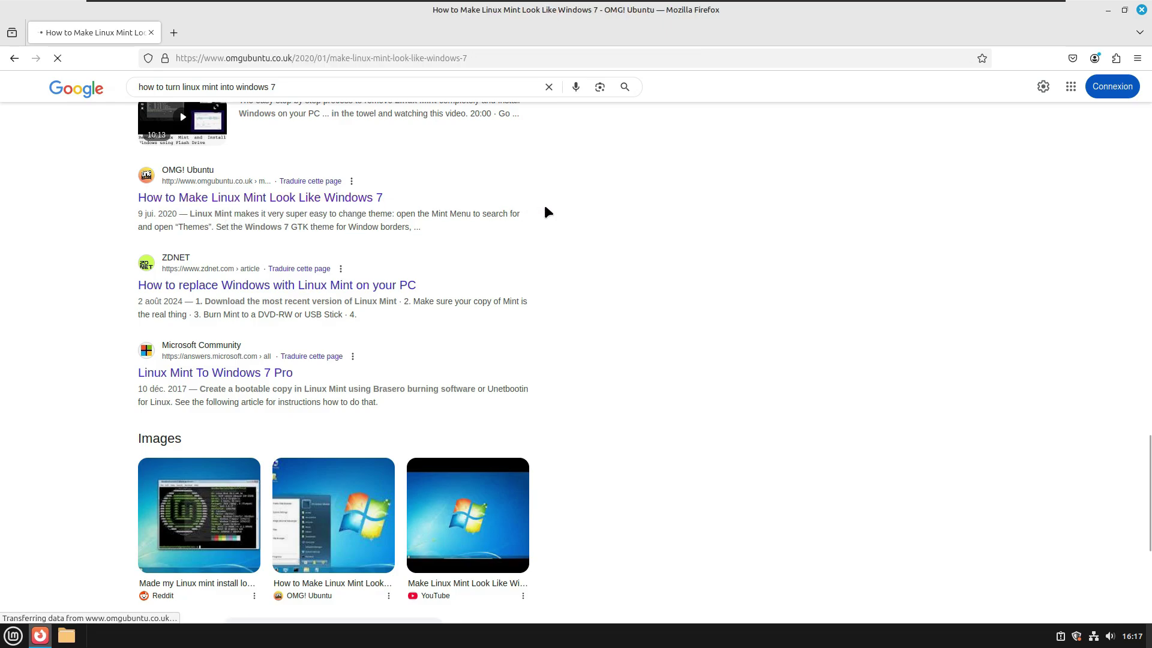
# - Scroll the OMG! Ubuntu guide and download the HD Windows 7 wallpaper image
pyautogui.scroll(-2, 506, 413)
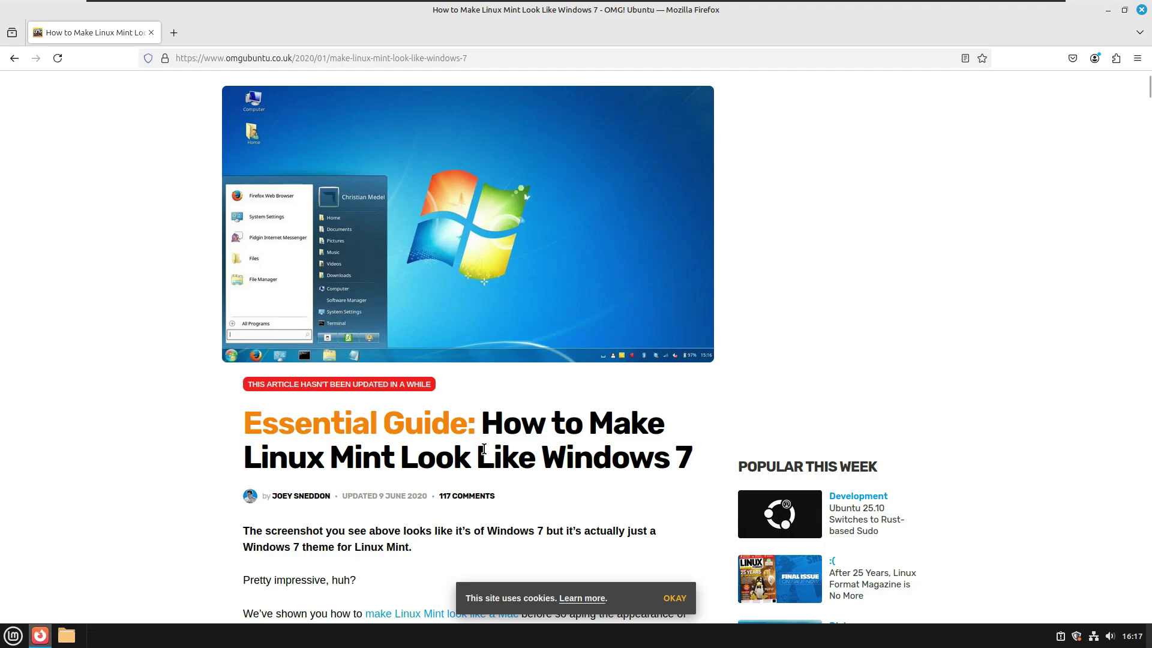
pyautogui.scroll(-8, 486, 452)
pyautogui.scroll(-20, 488, 456)
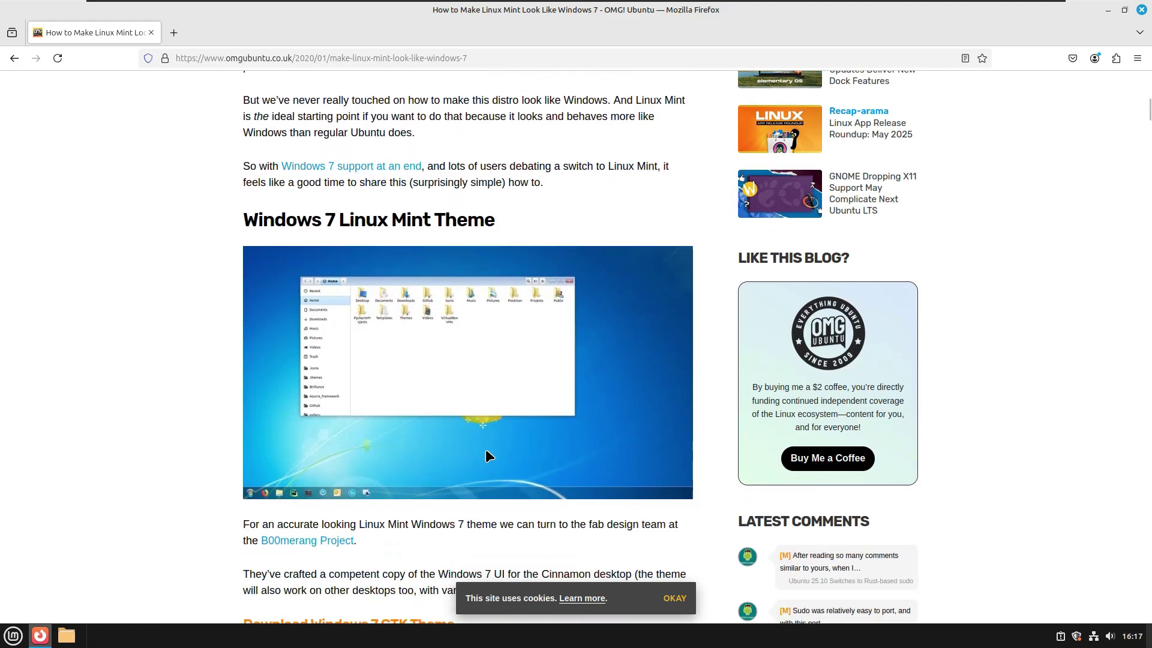
pyautogui.scroll(-8, 486, 449)
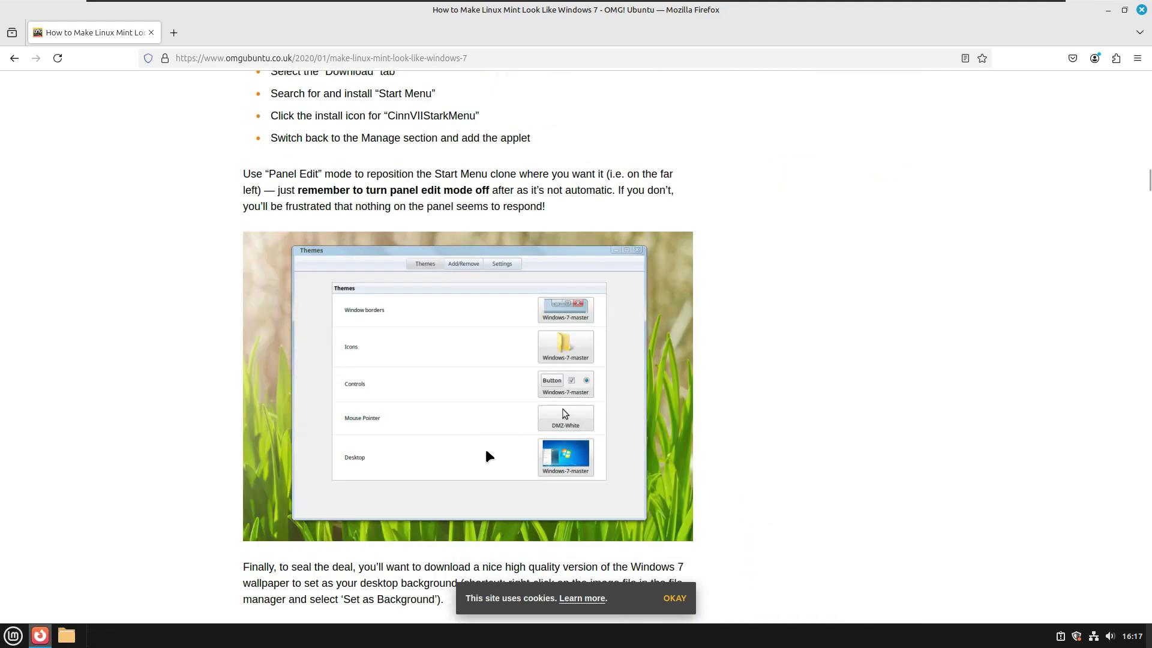
pyautogui.scroll(8, 690, 455)
pyautogui.scroll(-10, 542, 365)
pyautogui.scroll(12, 542, 364)
pyautogui.scroll(-8, 540, 420)
pyautogui.click(474, 564)
pyautogui.rightClick(163, 124)
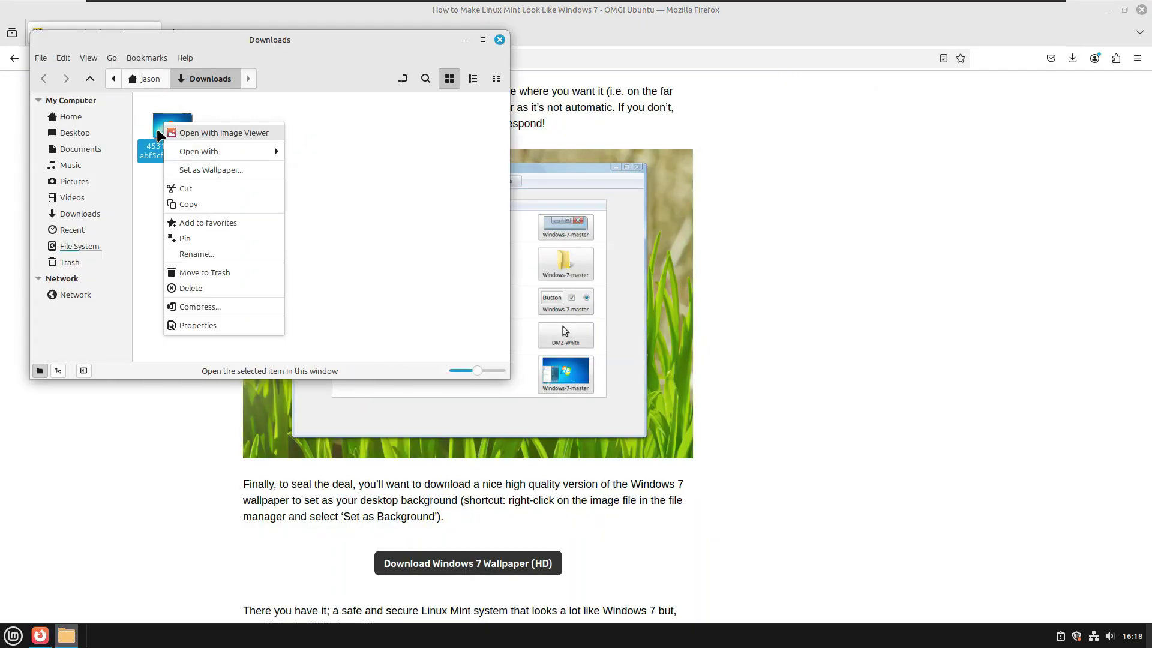
# - Cut the downloaded wallpaper image and paste it into the Pictures folder
pyautogui.click(181, 188)
pyautogui.click(87, 184)
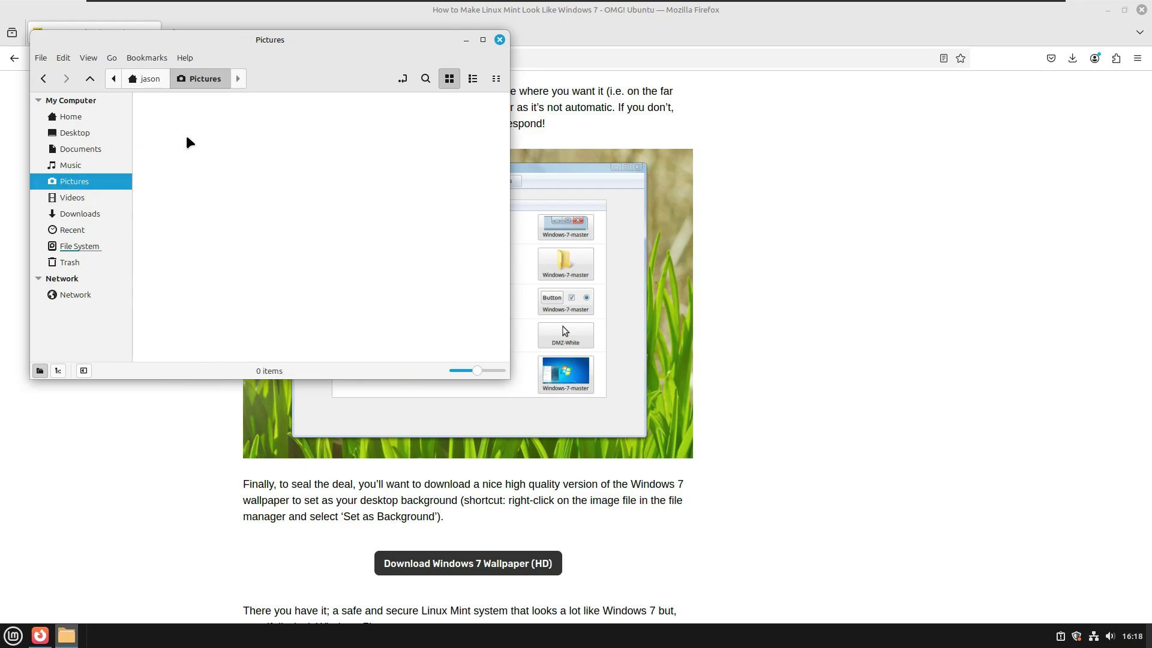
pyautogui.rightClick(187, 140)
pyautogui.click(228, 265)
pyautogui.click(327, 216)
# - Minimize the file manager and Firefox, then bring up the Mint application menu
pyautogui.click(465, 40)
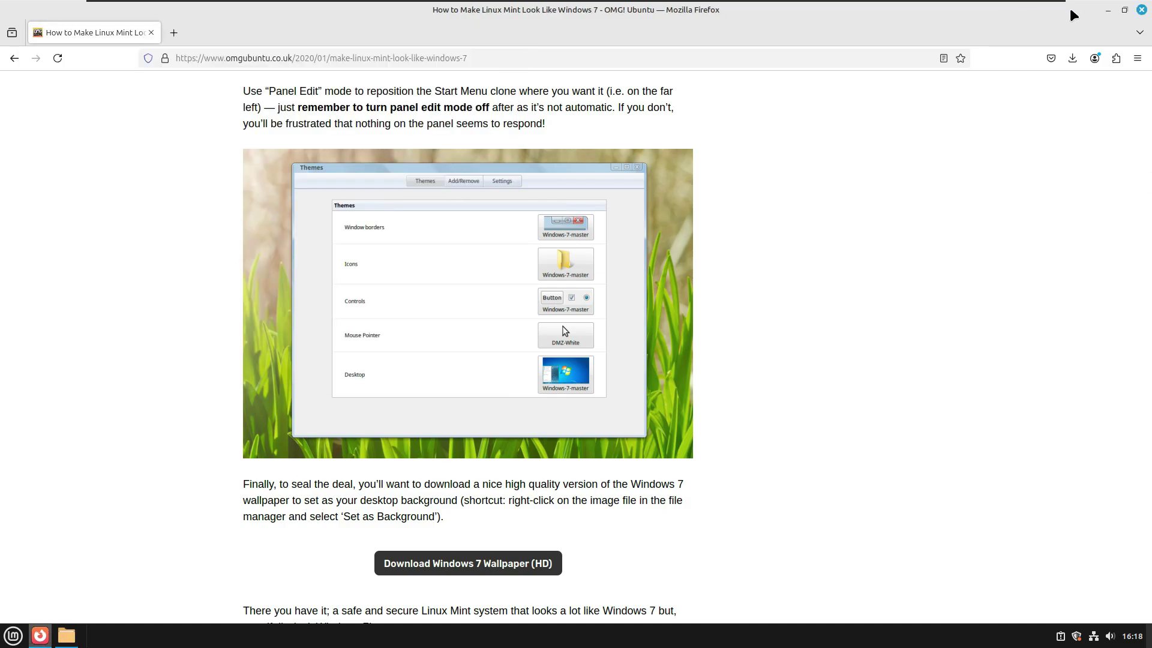
pyautogui.click(1108, 11)
pyautogui.click(13, 636)
pyautogui.moveTo(96, 528)
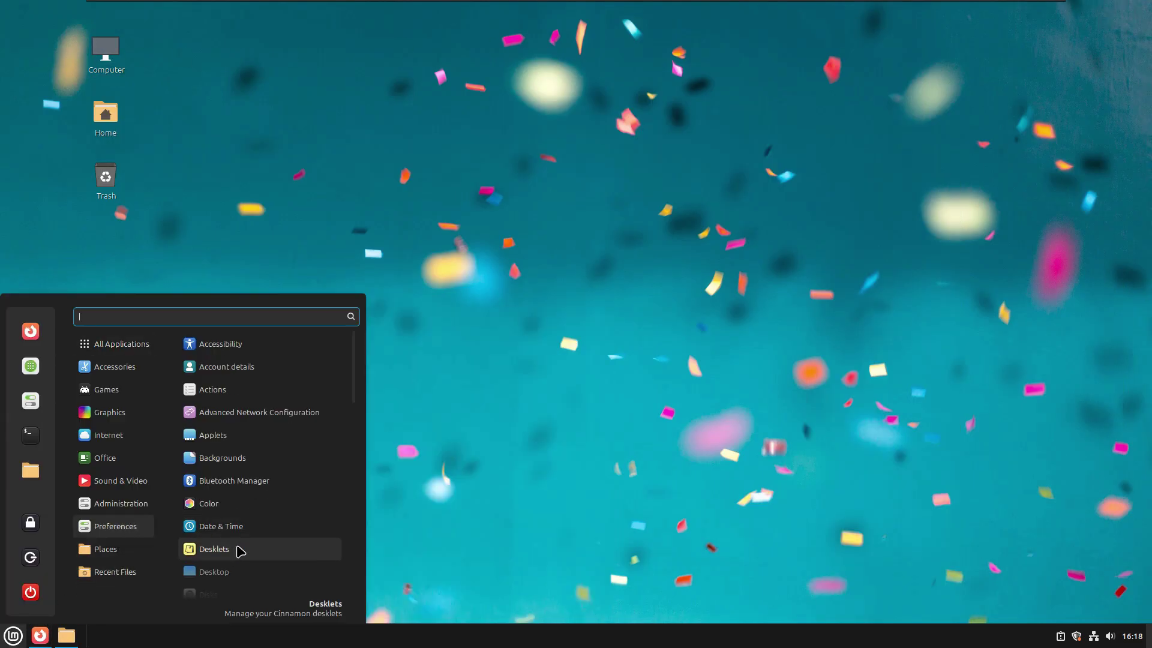
# - In Backgrounds, choose the Windows 7 image from Pictures as wallpaper, then return to Firefox
pyautogui.click(255, 459)
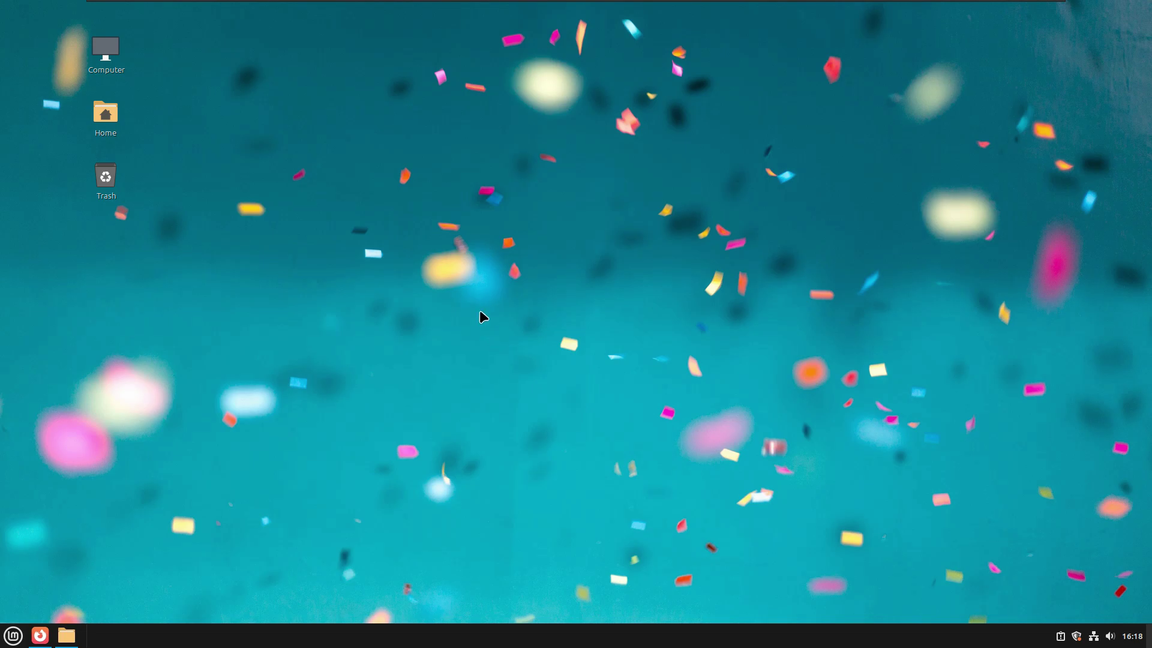
pyautogui.click(370, 199)
pyautogui.click(379, 235)
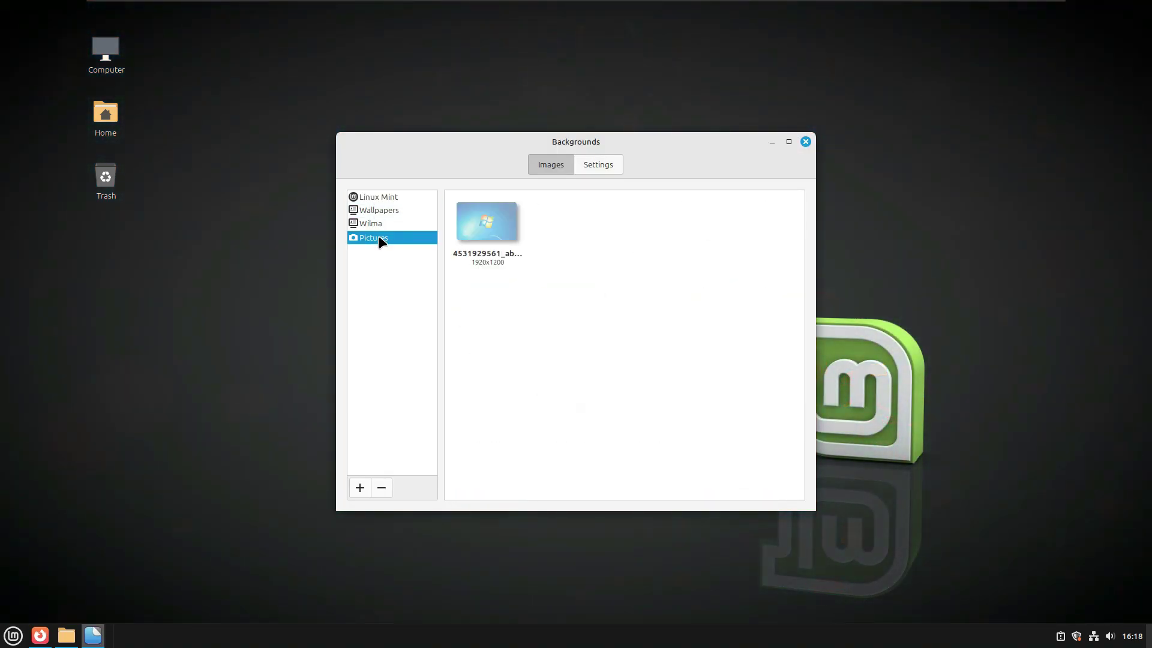
pyautogui.click(480, 226)
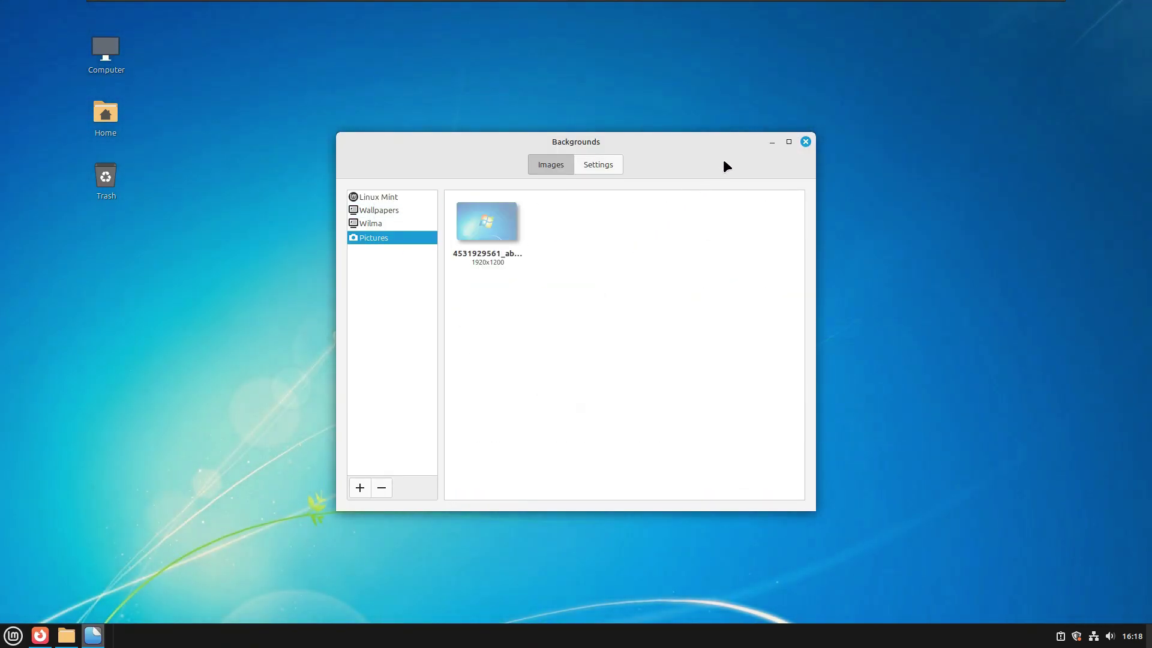
pyautogui.click(806, 142)
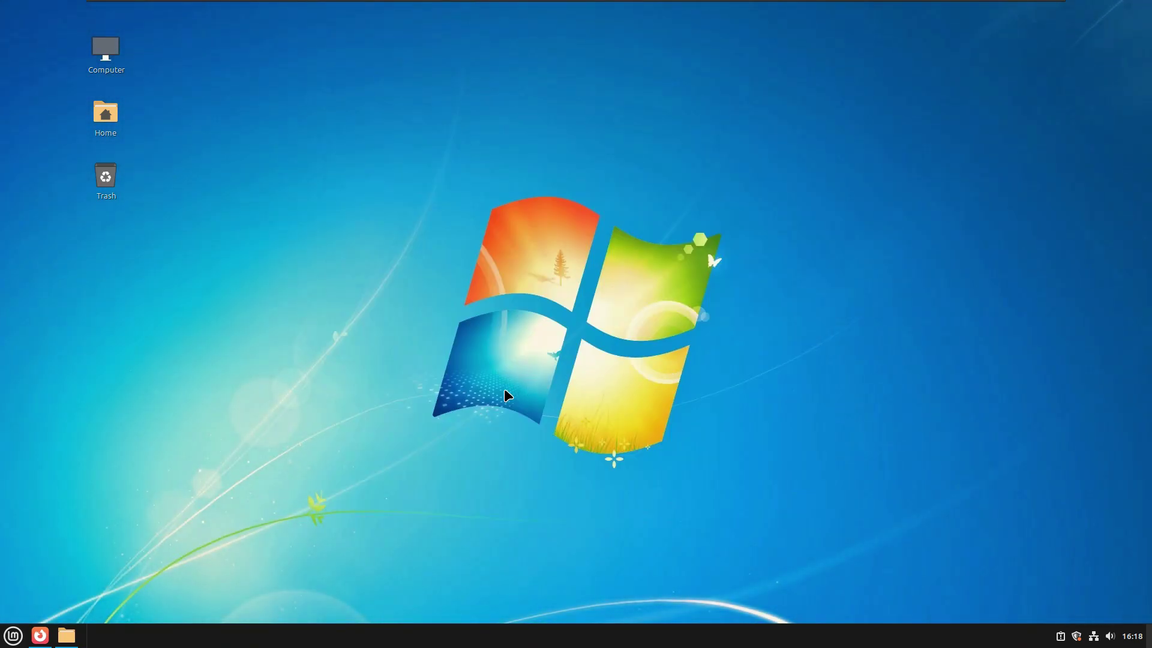
pyautogui.click(39, 635)
# - Download the Windows 7 theme pack, Windows-7-master.zip, from the OMG! Ubuntu guide
pyautogui.scroll(15, 720, 344)
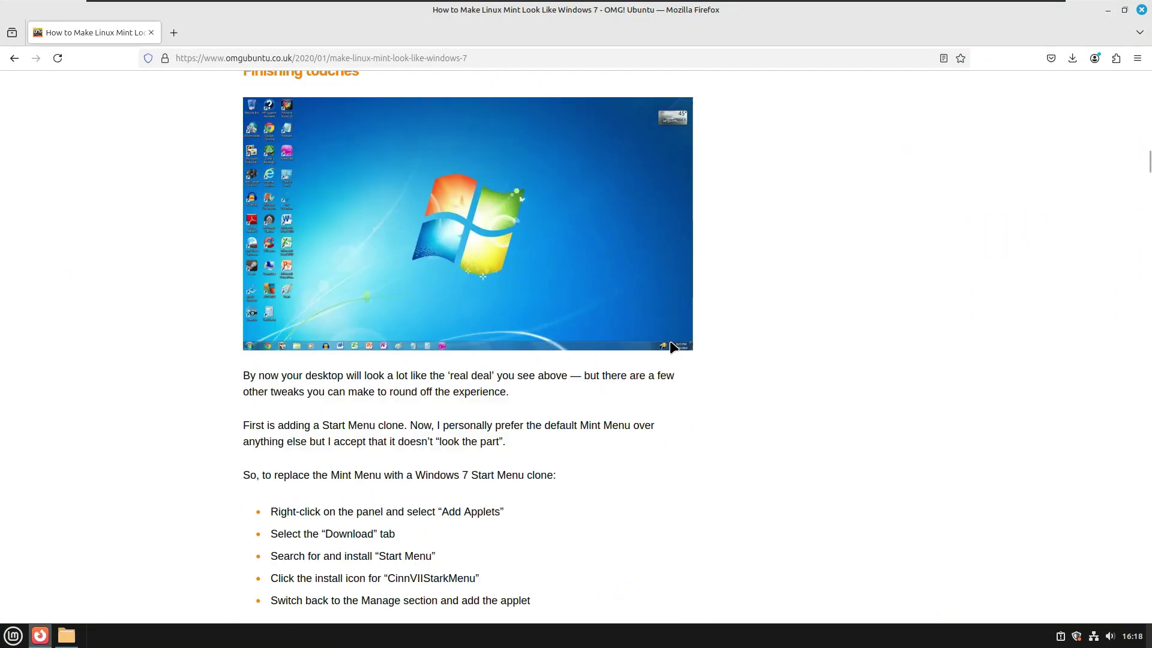
pyautogui.scroll(10, 535, 339)
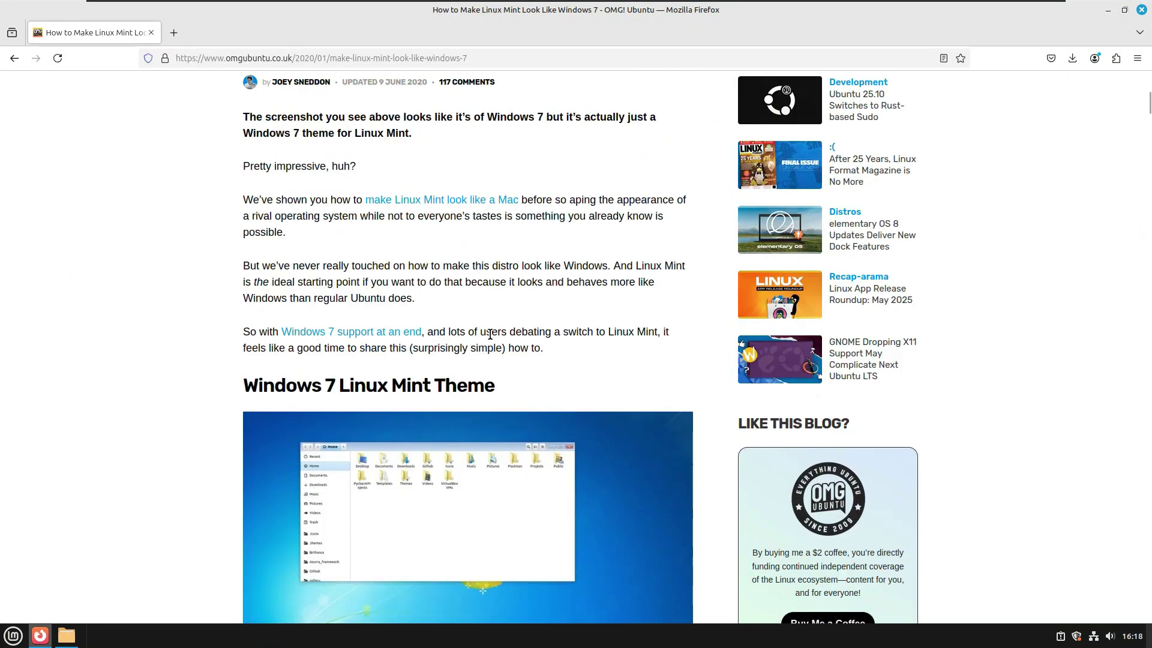
pyautogui.scroll(-8, 489, 333)
pyautogui.rightClick(498, 347)
pyautogui.press('Escape')
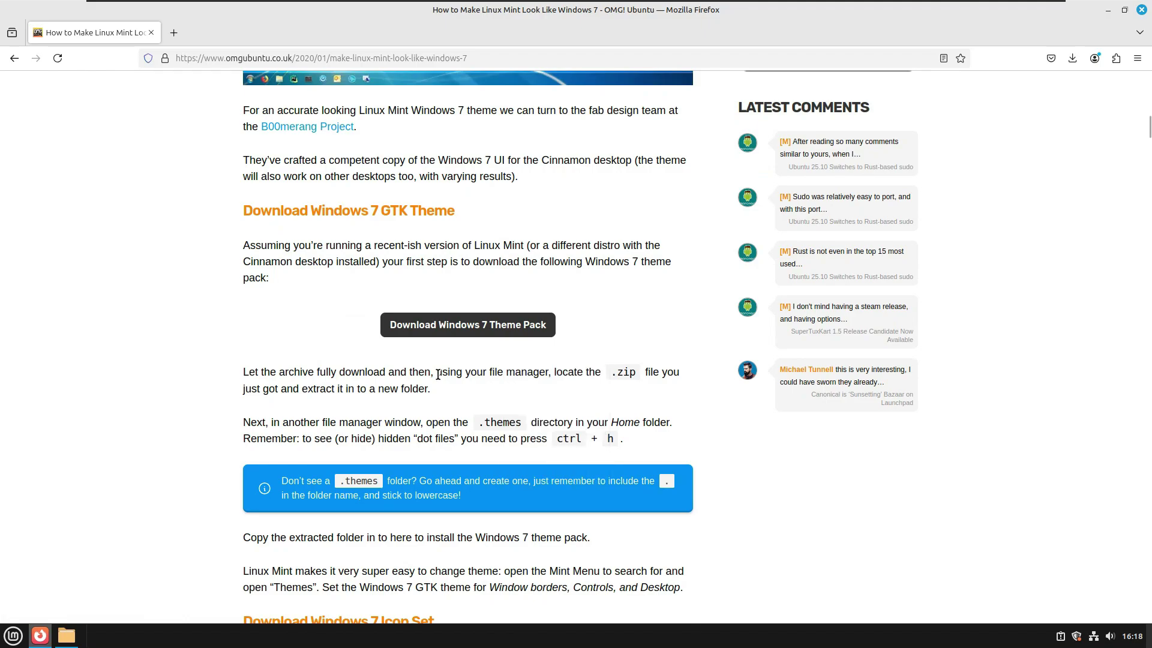
pyautogui.click(447, 327)
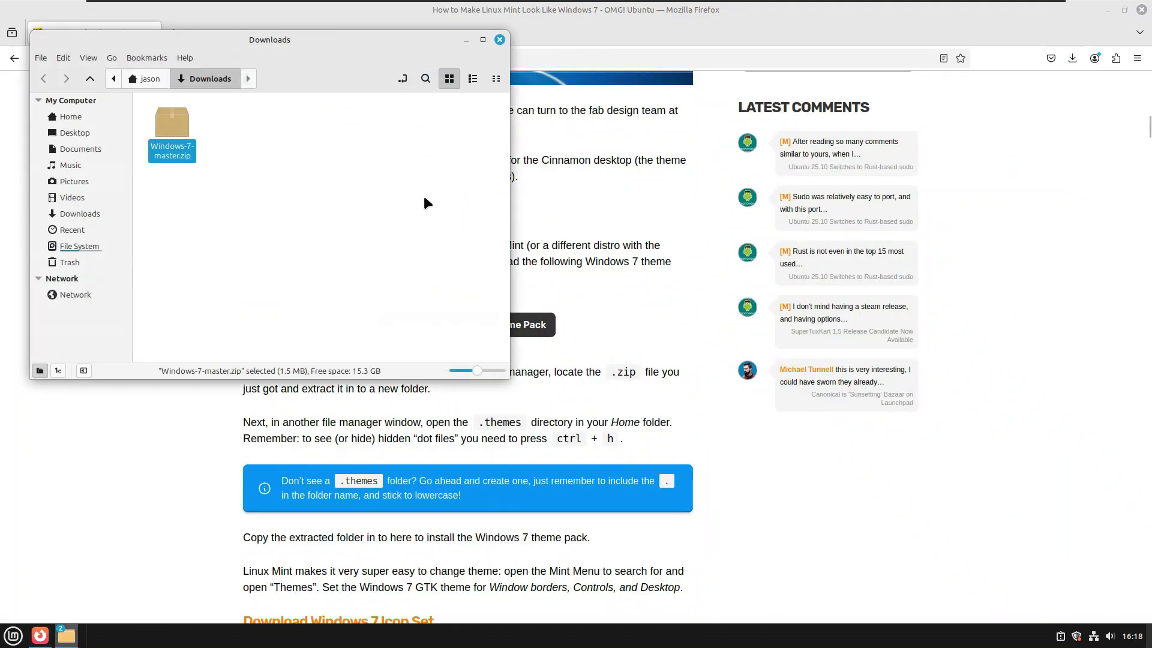
# - Extract Windows-7-master.zip into Downloads with Archive Manager and open the new Windows-7-master folder
pyautogui.click(247, 164)
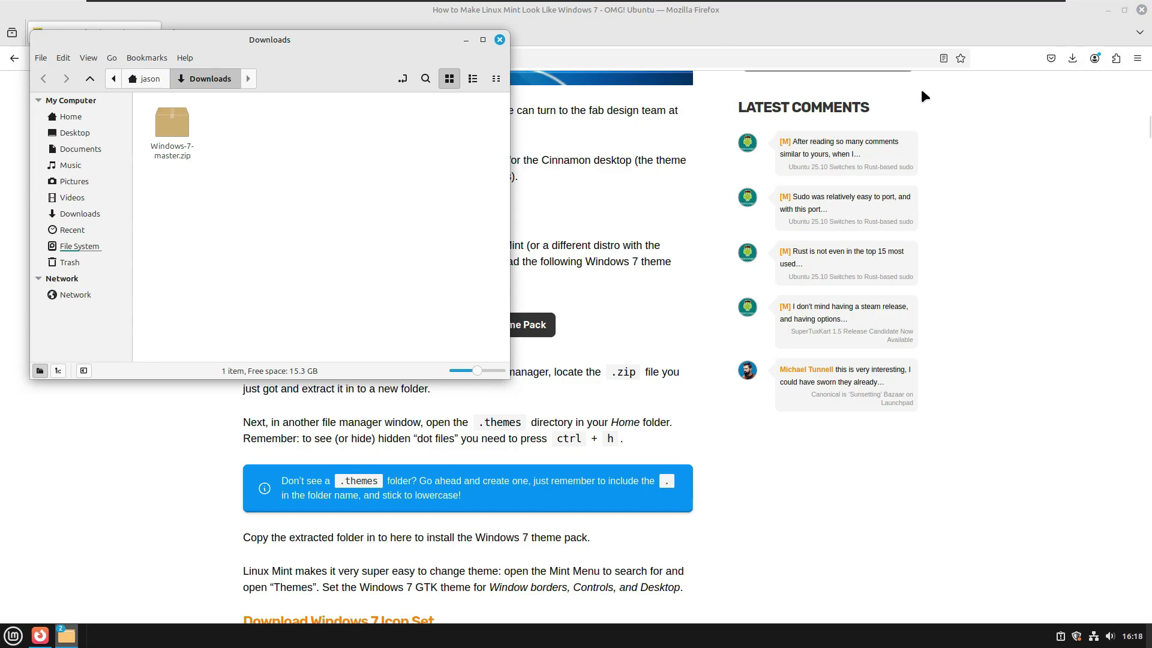
pyautogui.scroll(5, 954, 186)
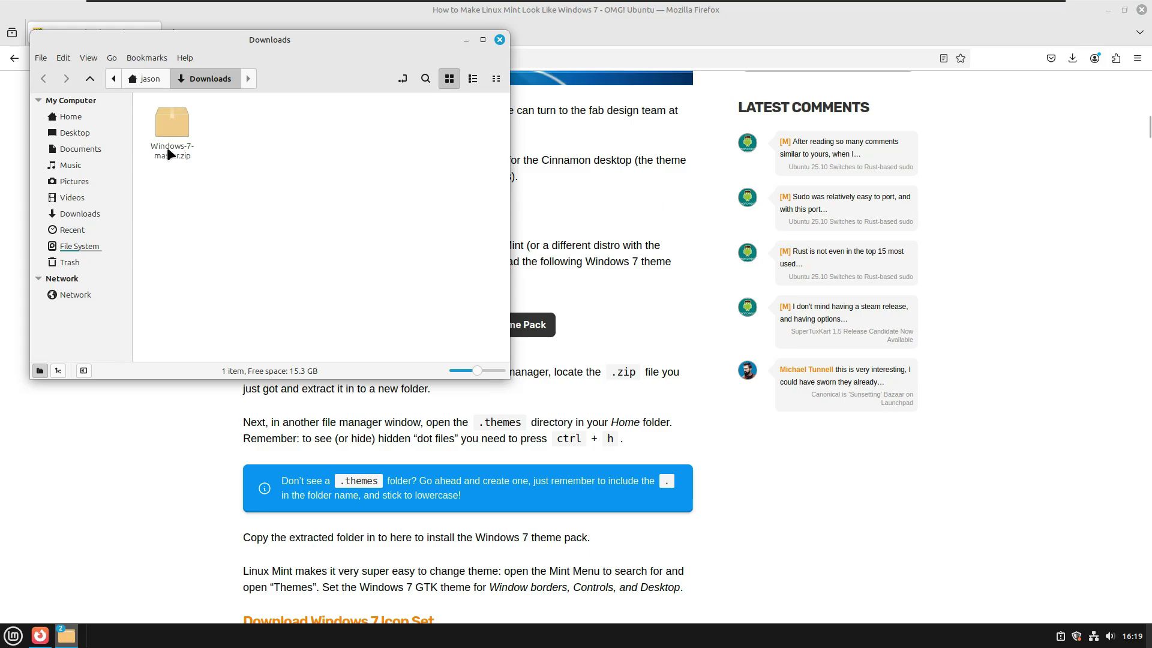
pyautogui.rightClick(170, 127)
pyautogui.click(236, 136)
pyautogui.moveTo(131, 133); pyautogui.dragTo(401, 60)
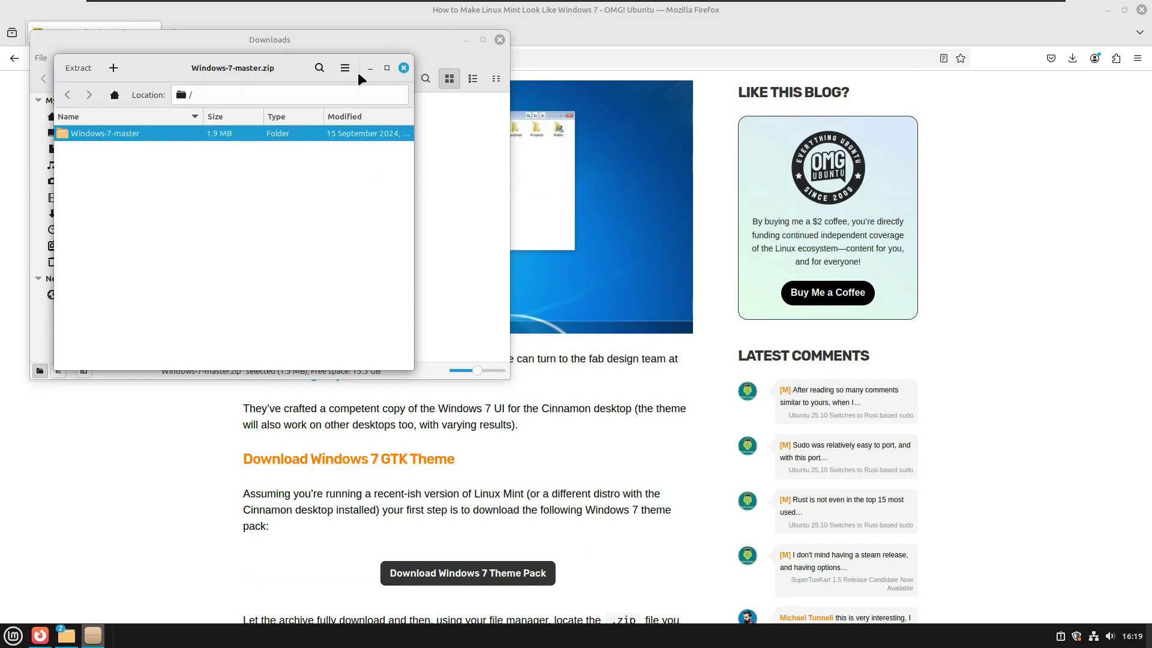
pyautogui.click(404, 68)
pyautogui.doubleClick(181, 126)
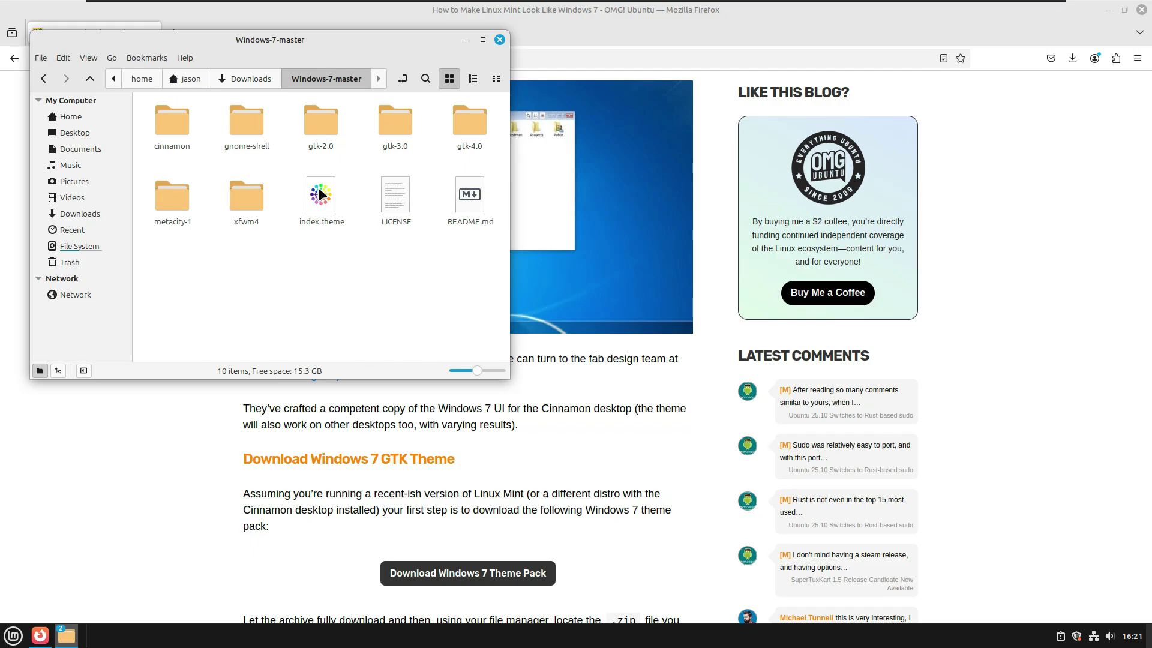
# - Back in Downloads, cut the Windows-7-master theme folder
pyautogui.doubleClick(321, 126)
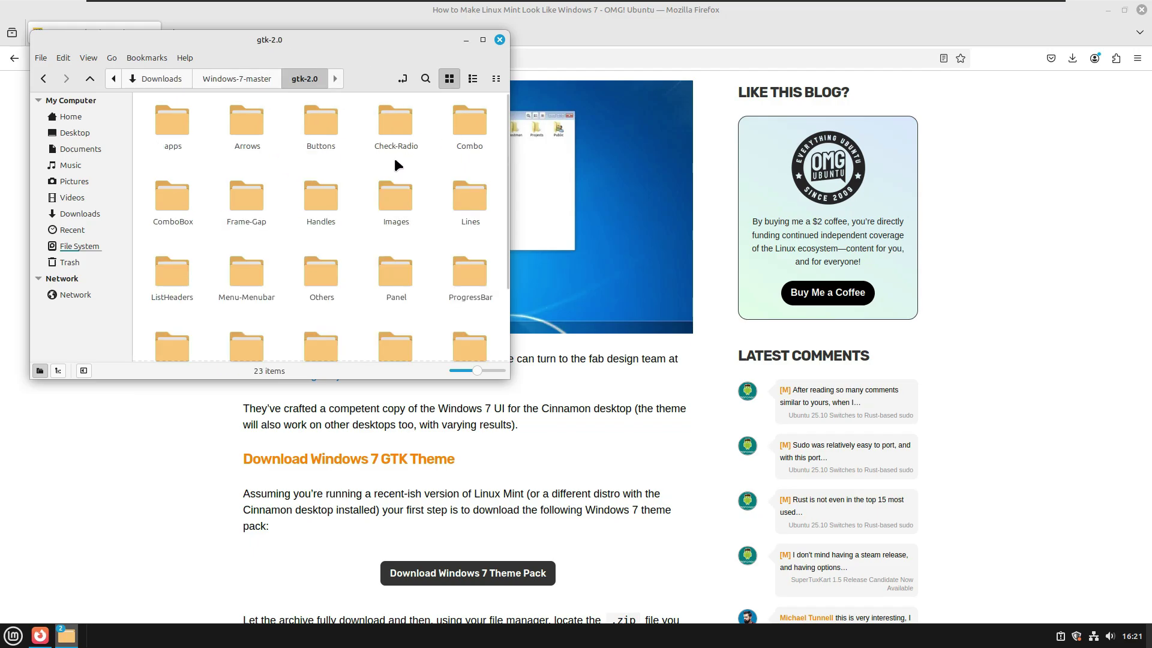
pyautogui.click(235, 78)
pyautogui.click(180, 79)
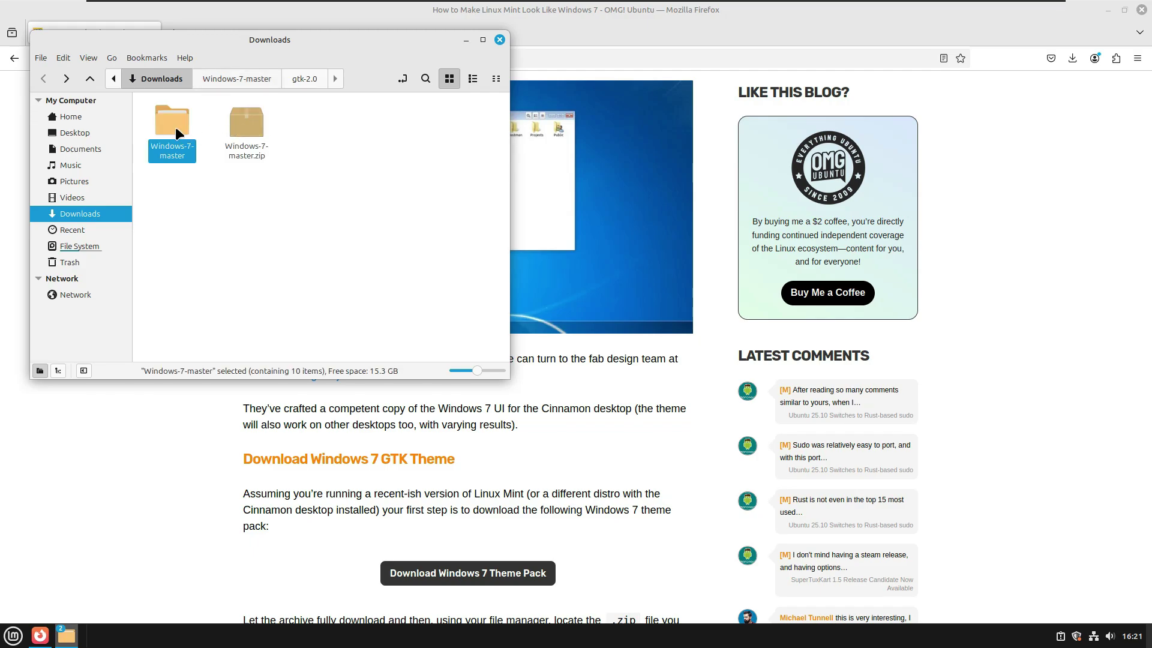
pyautogui.rightClick(171, 120)
pyautogui.click(209, 198)
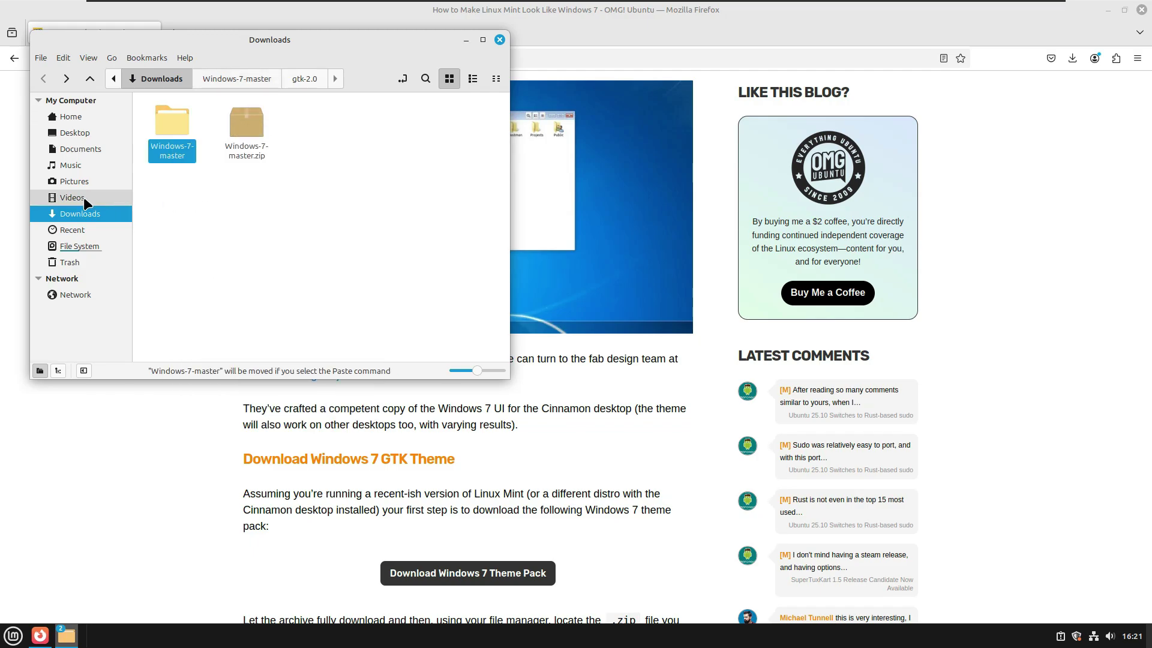
# - Show hidden files in the Home folder with Ctrl+H
pyautogui.click(82, 120)
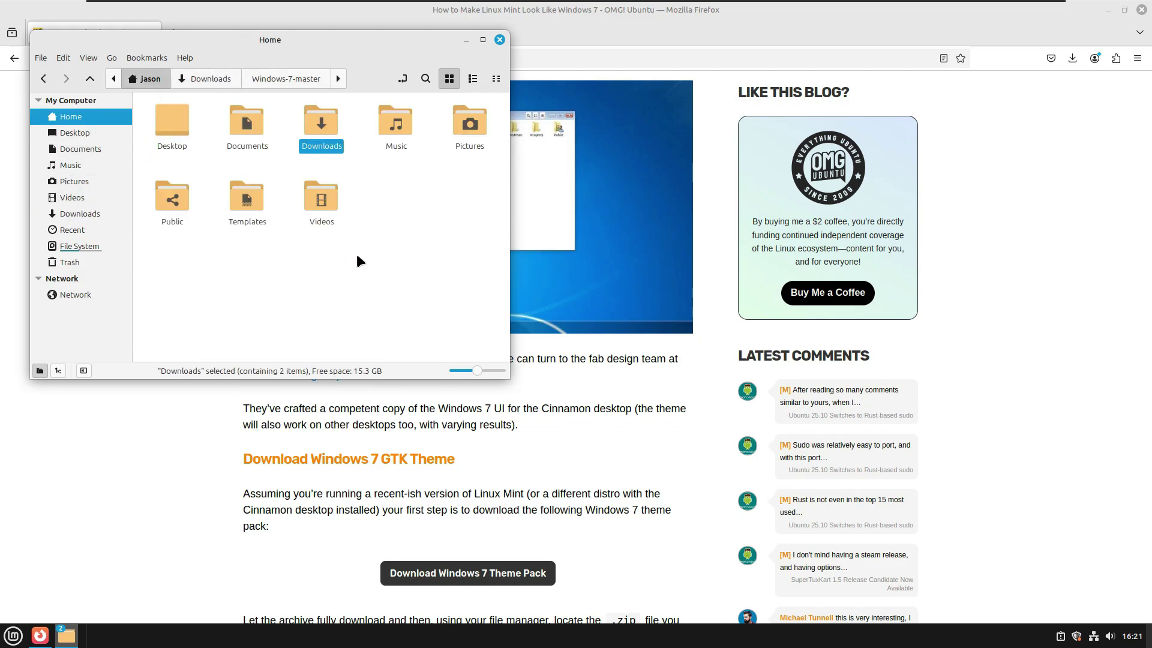
pyautogui.hotkey('ctrl', 'f')
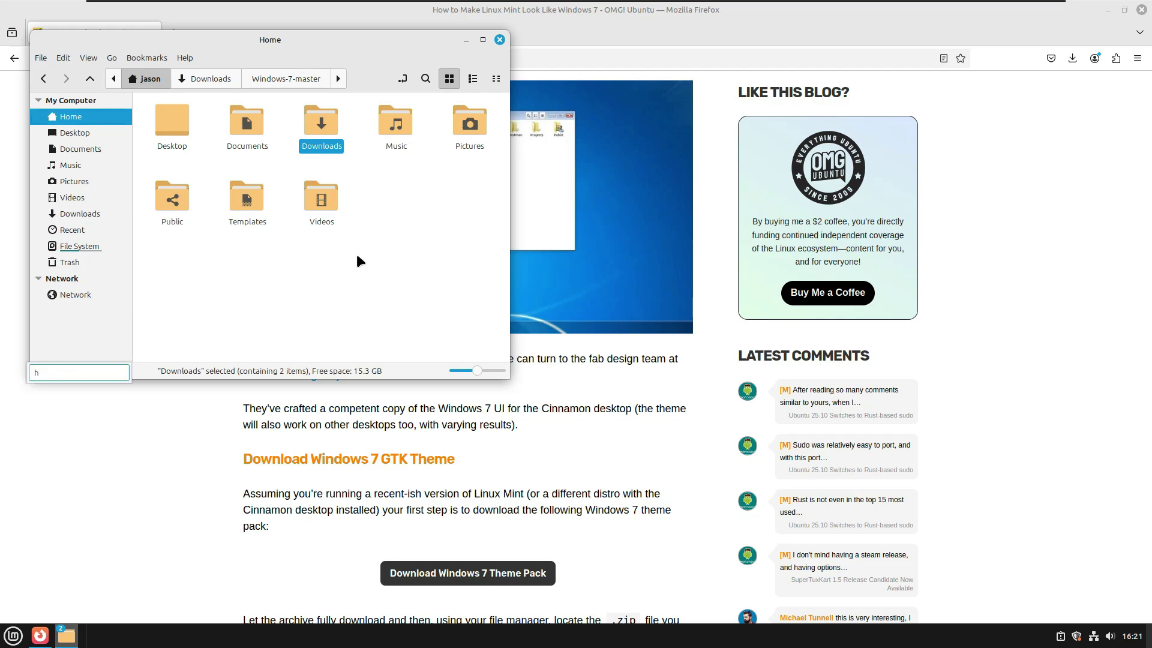
pyautogui.press('Escape')
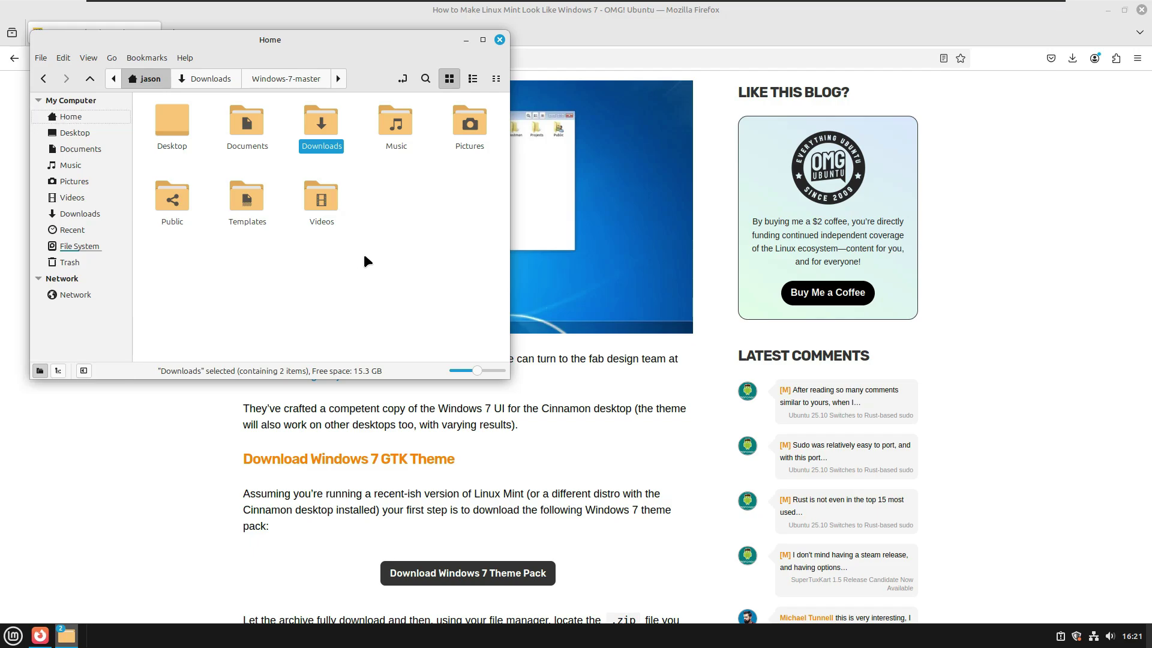
pyautogui.hotkey('ctrl', 'h')
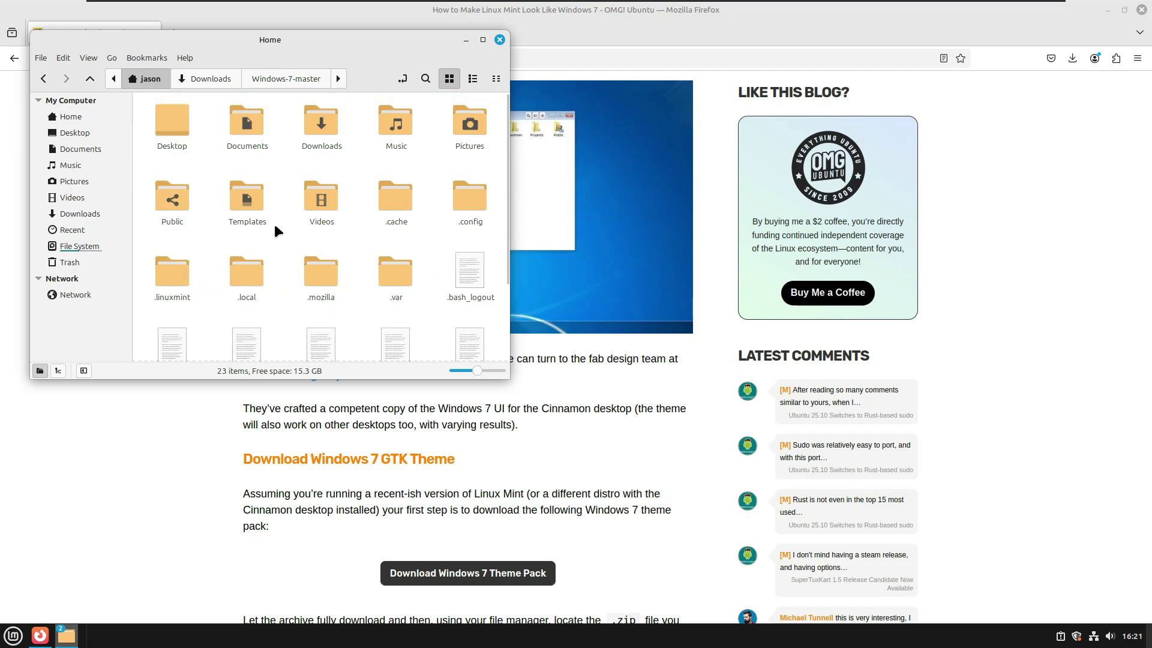
pyautogui.scroll(-2, 429, 275)
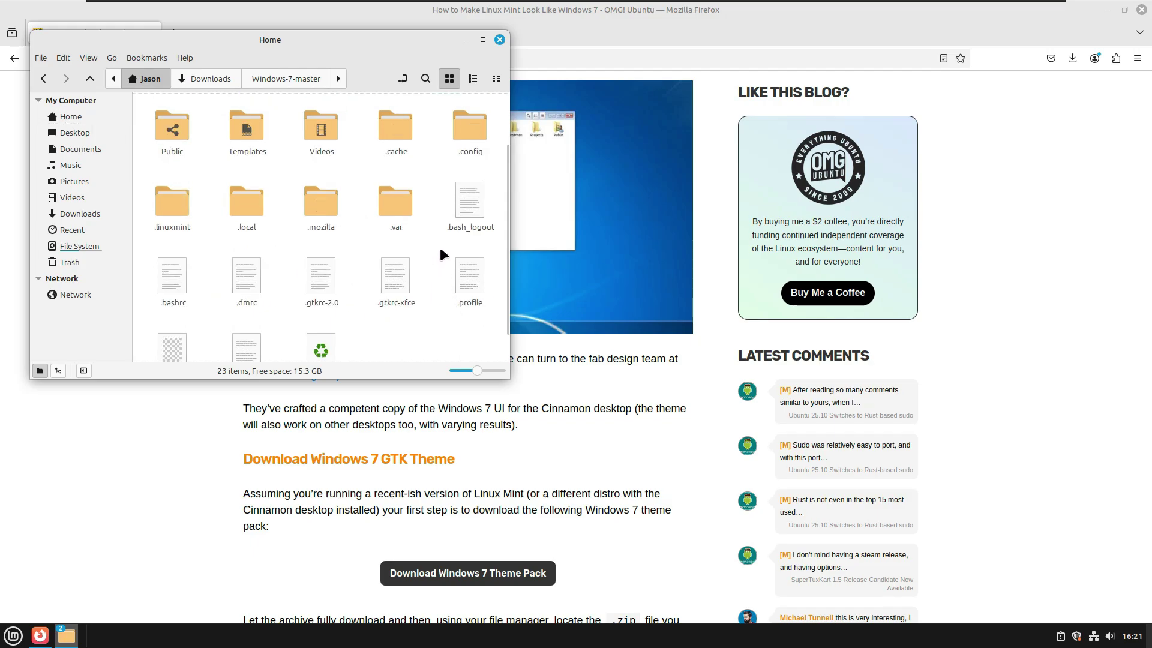
# - Create a .themes folder in Home and paste Windows-7-master into it
pyautogui.rightClick(401, 327)
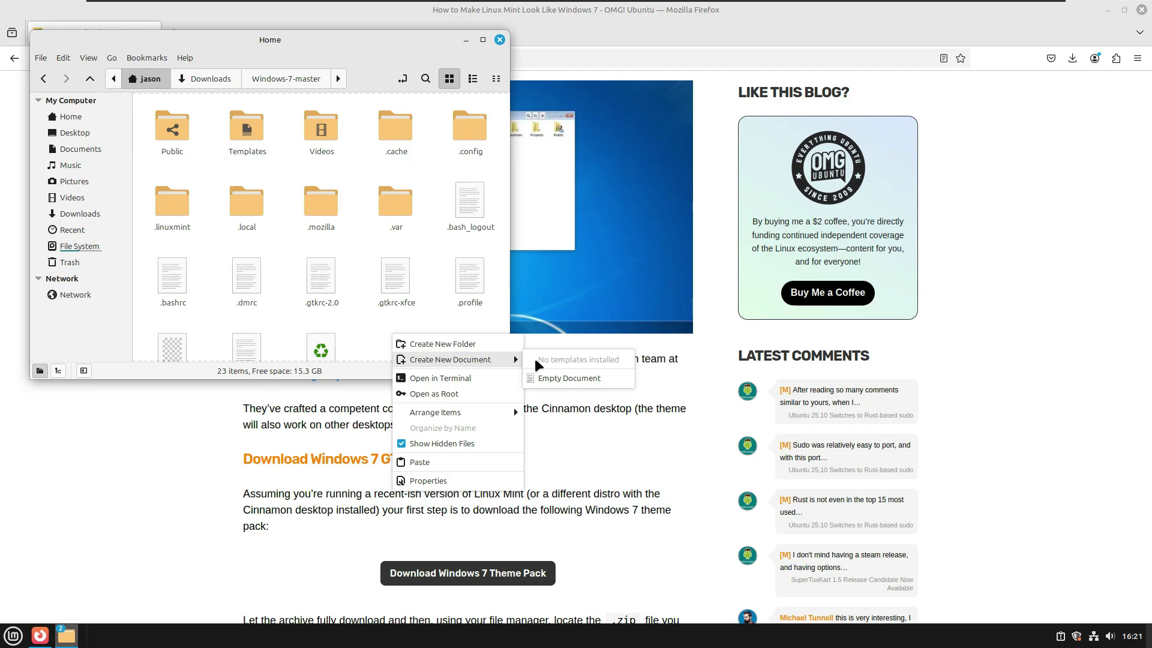
pyautogui.click(468, 342)
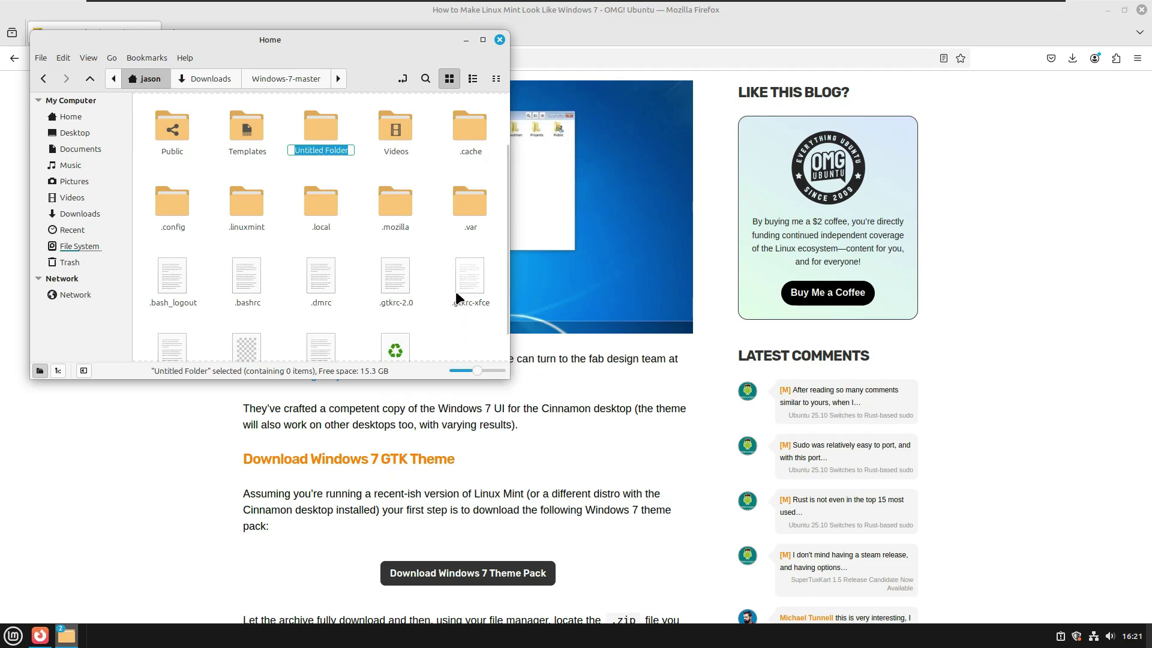
pyautogui.write('.the')
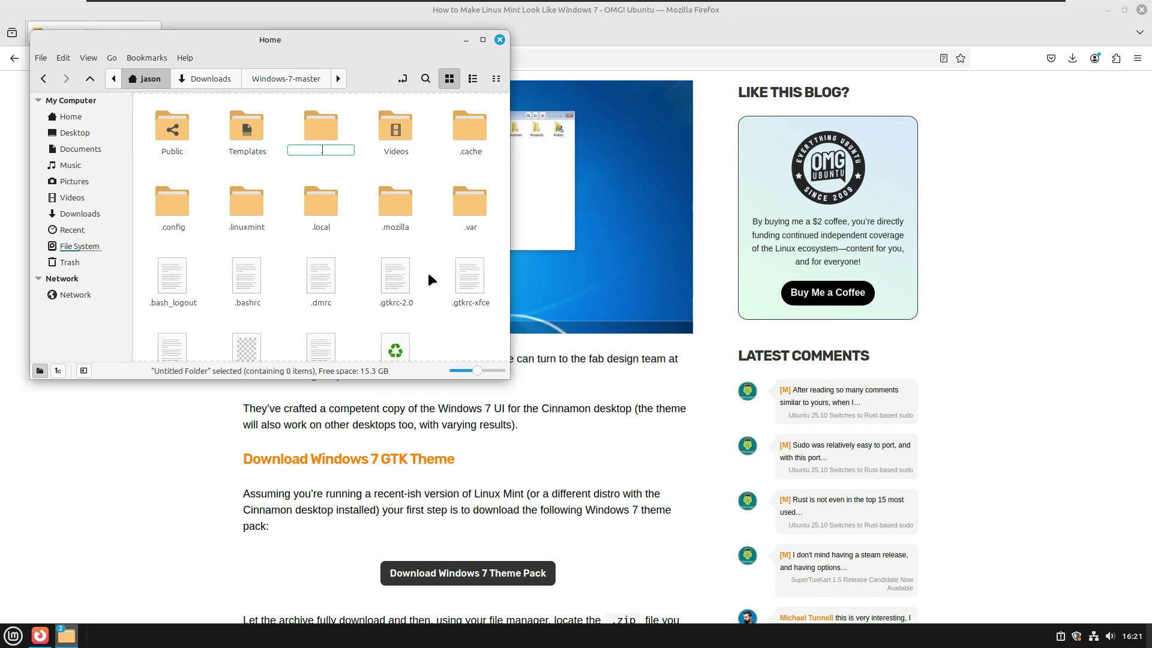
pyautogui.write('mes')
pyautogui.press('Return')
pyautogui.press('Return')
pyautogui.hotkey('ctrl', 'v')
pyautogui.click(426, 270)
pyautogui.click(465, 40)
pyautogui.scroll(-5, 447, 360)
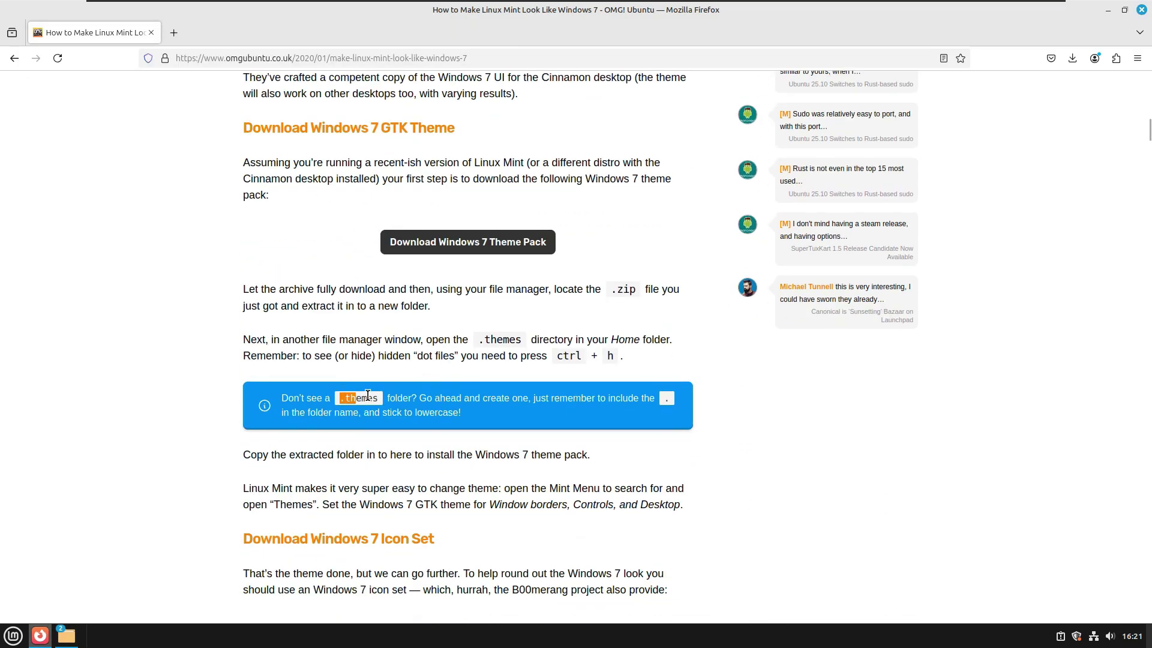
# - Download the Windows 7 icon set and open Windows-7-master(1).zip in Archive Manager
pyautogui.scroll(-5, 346, 360)
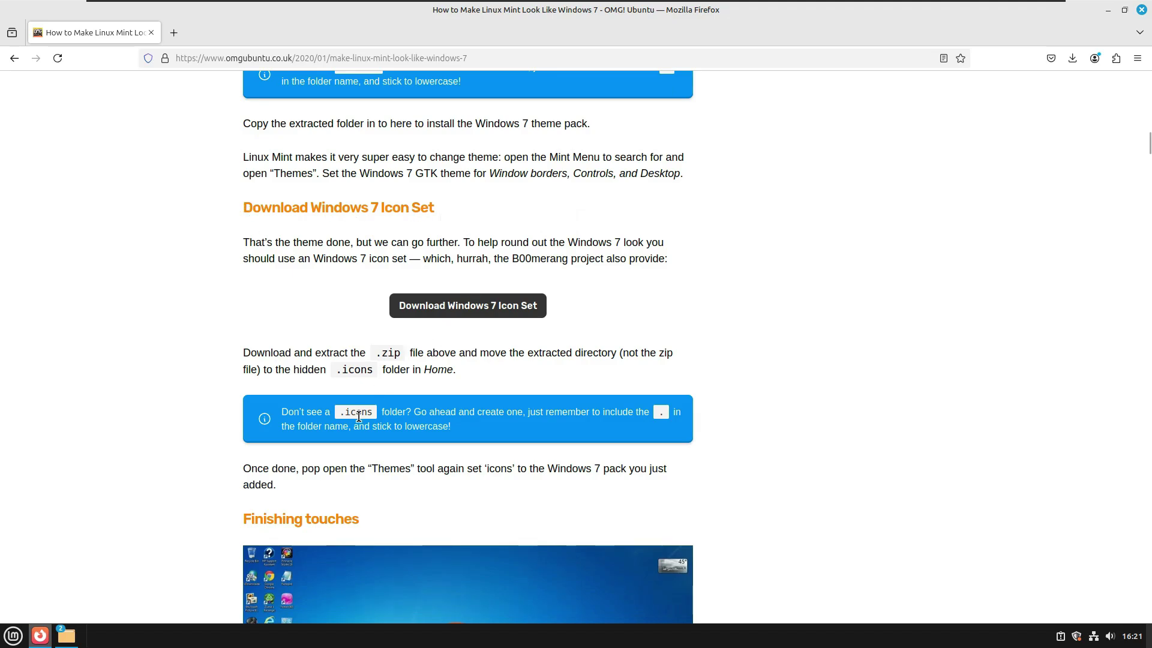
pyautogui.click(461, 309)
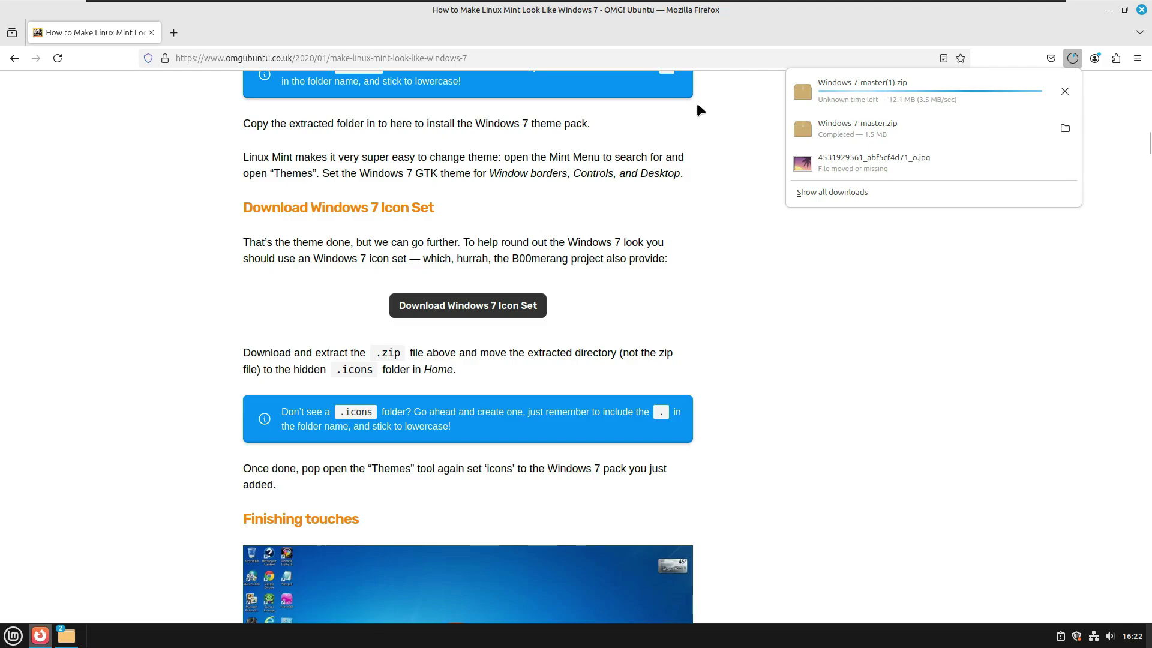
pyautogui.click(1065, 91)
pyautogui.press('Return')
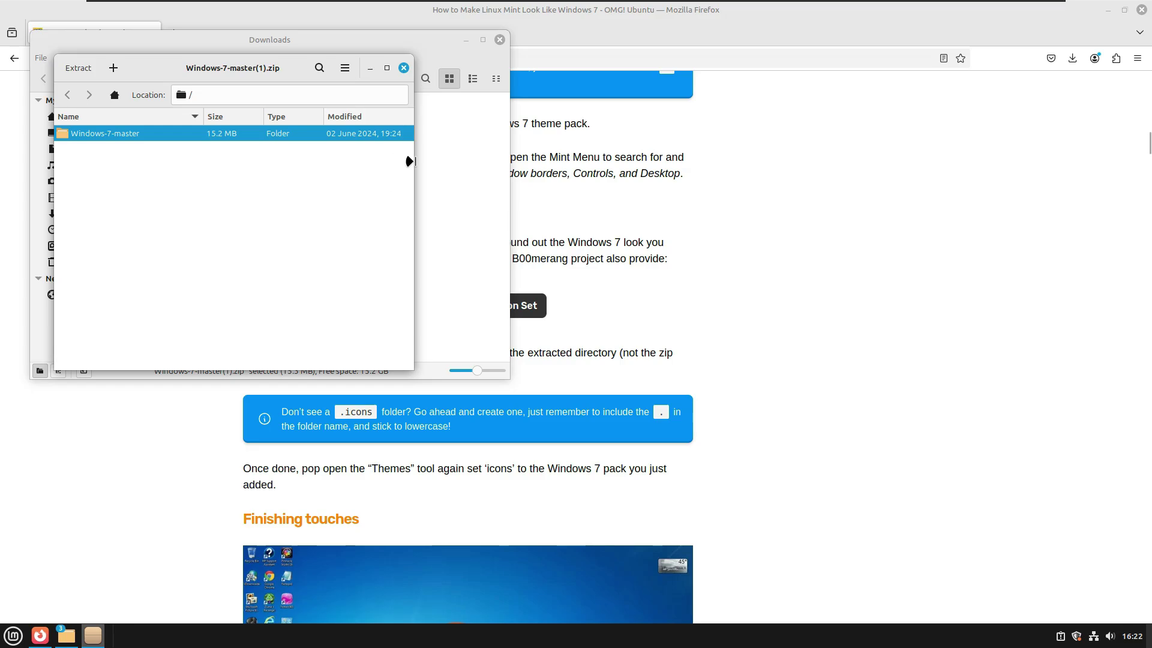
# - Cut the extracted Windows-7-master icon folder in Downloads
pyautogui.click(403, 67)
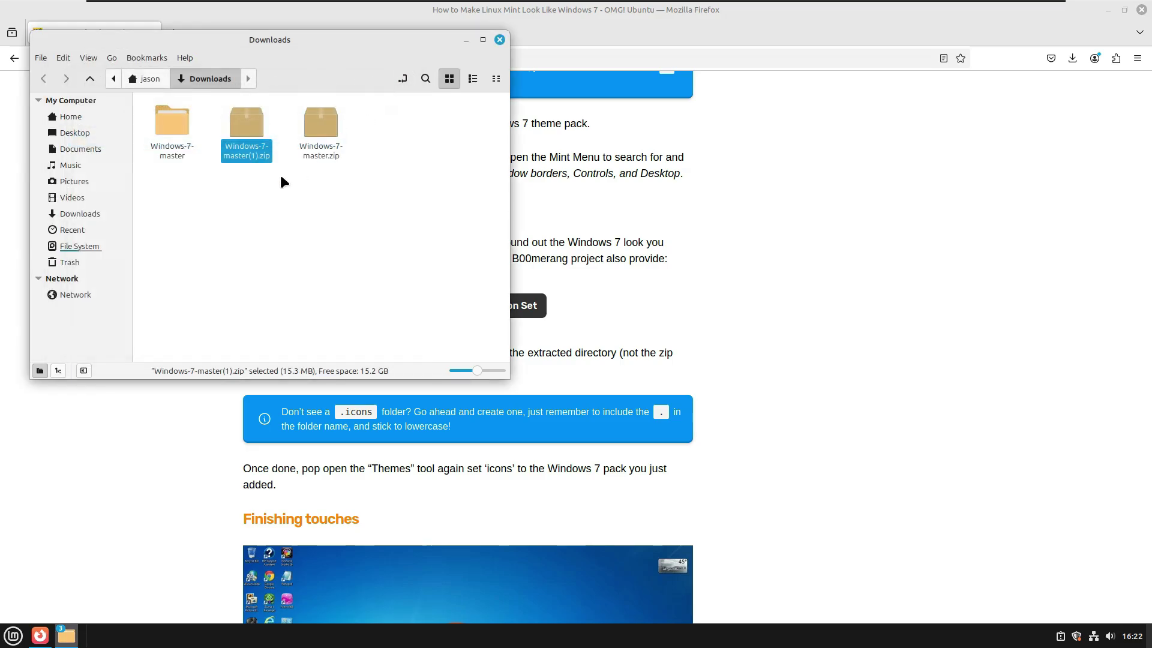
pyautogui.click(171, 127)
pyautogui.rightClick(168, 123)
pyautogui.click(209, 204)
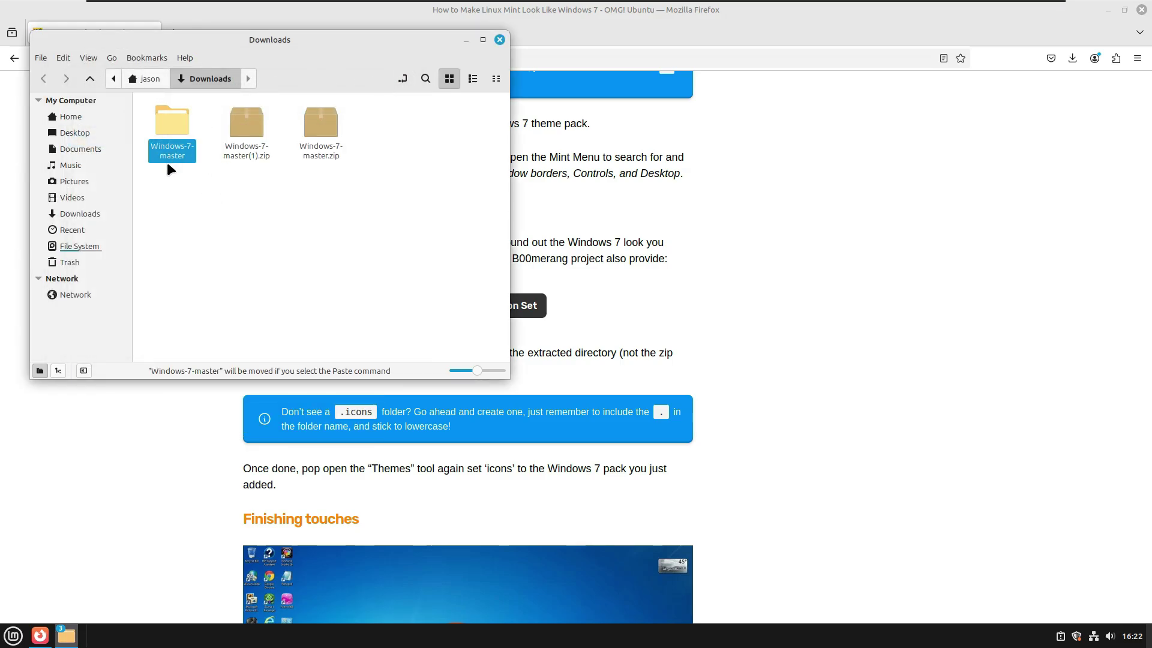
pyautogui.click(222, 195)
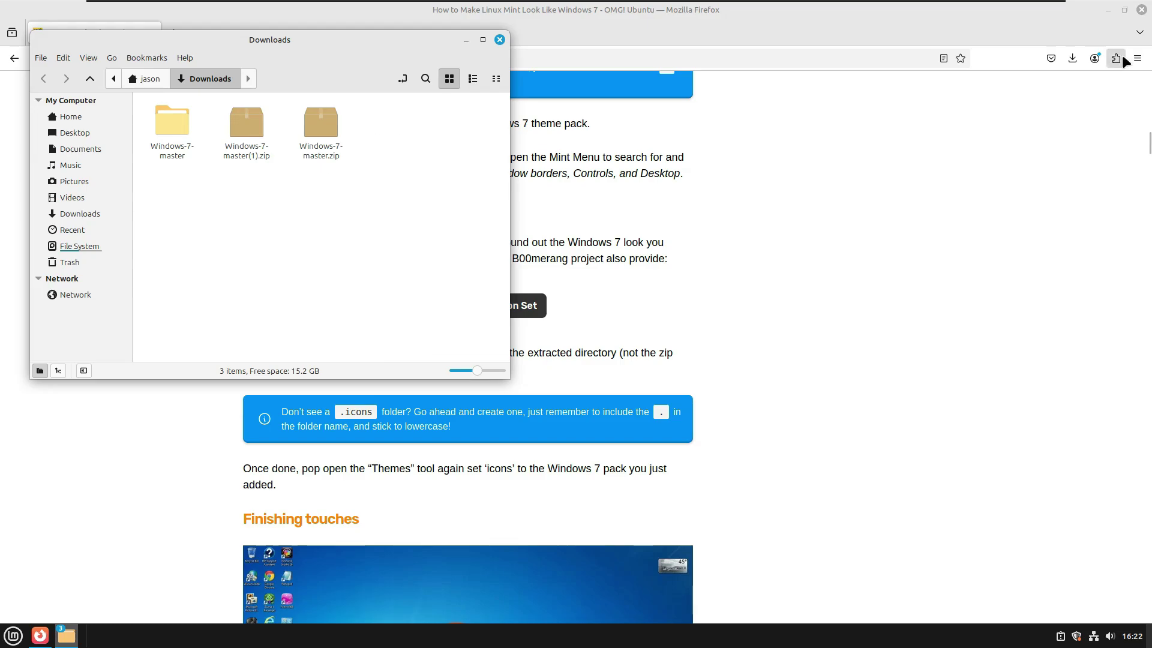
# - Close Firefox's Add-ons Manager tab to return to the OMG! Ubuntu article
pyautogui.click(1116, 59)
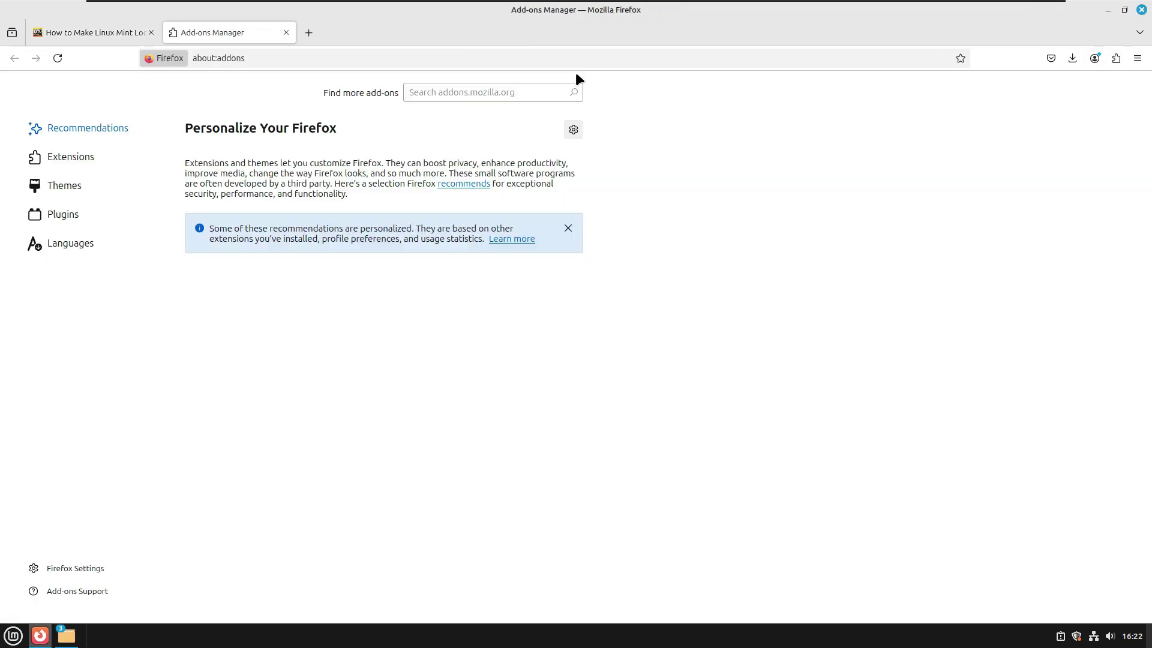
pyautogui.click(284, 32)
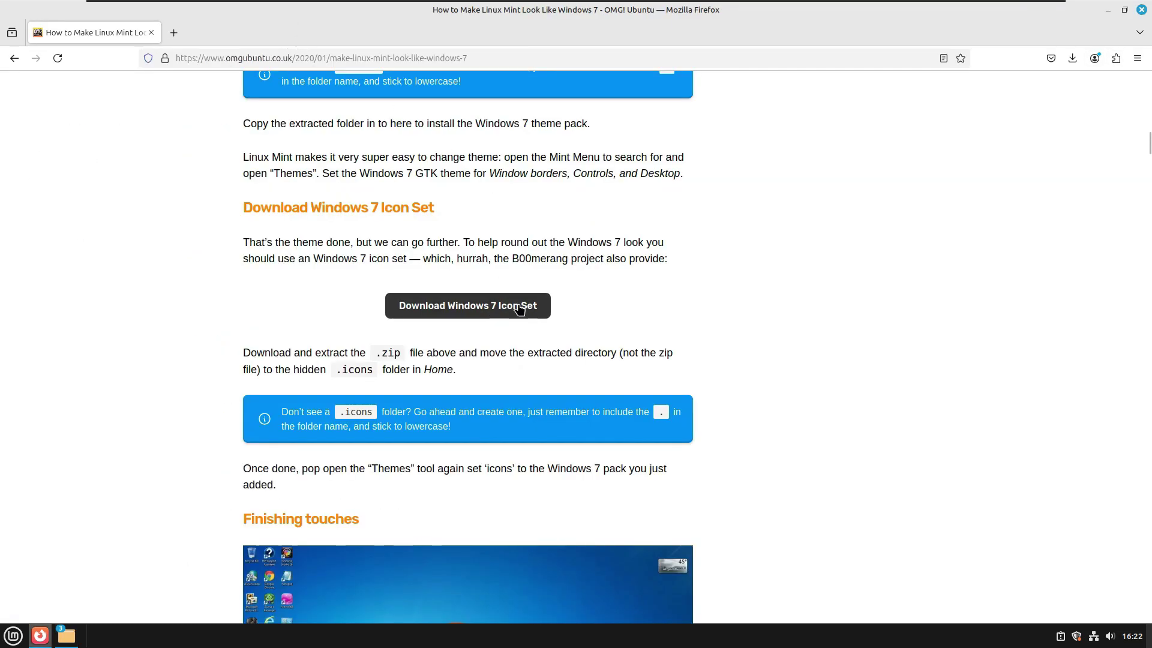
pyautogui.scroll(8, 474, 300)
# - Download the theme pack and icon set again and show the Downloads folder
pyautogui.click(488, 397)
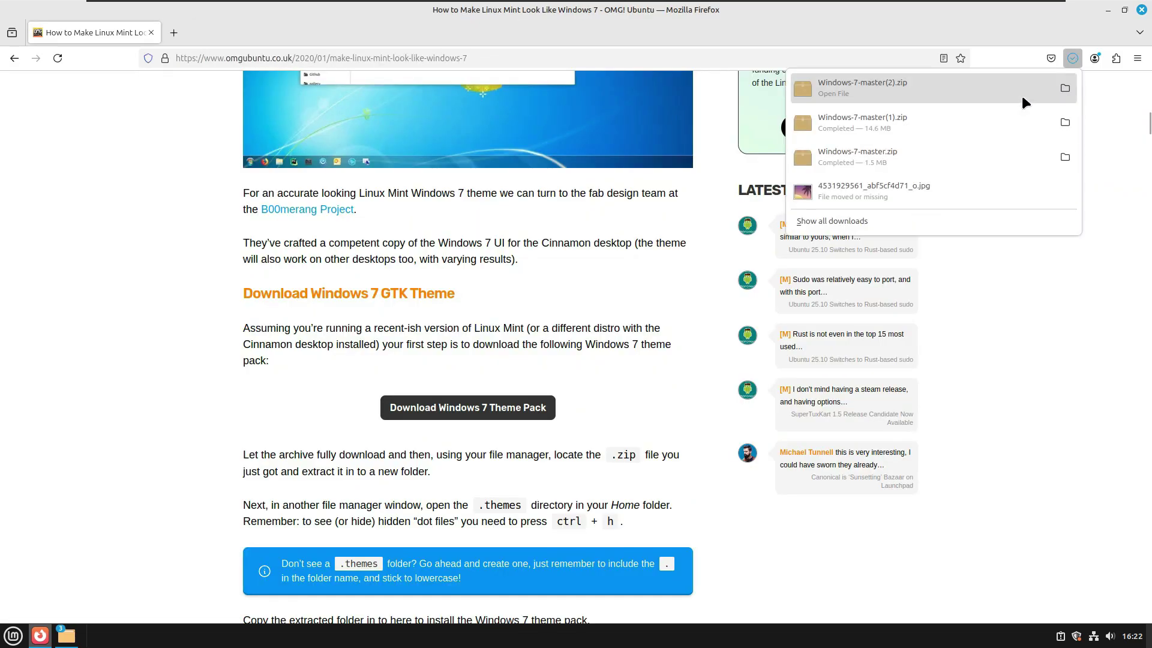
pyautogui.scroll(-8, 627, 360)
pyautogui.click(514, 385)
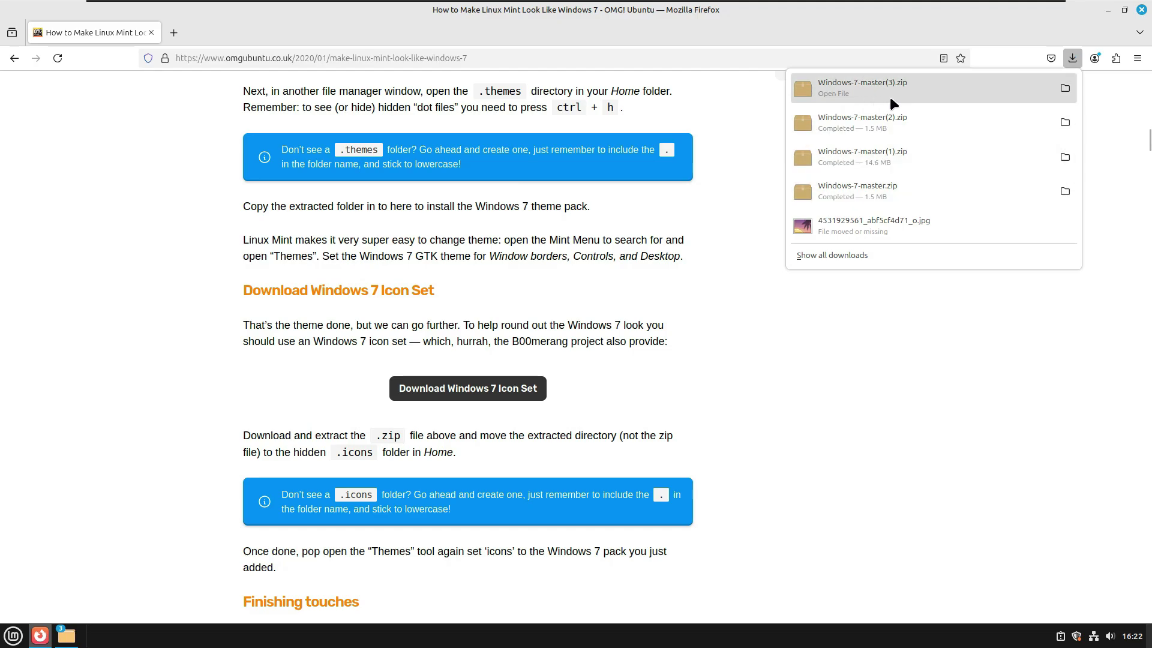
pyautogui.click(1061, 89)
# - Cut the Windows-7-master icon folder and go up to Home
pyautogui.rightClick(196, 143)
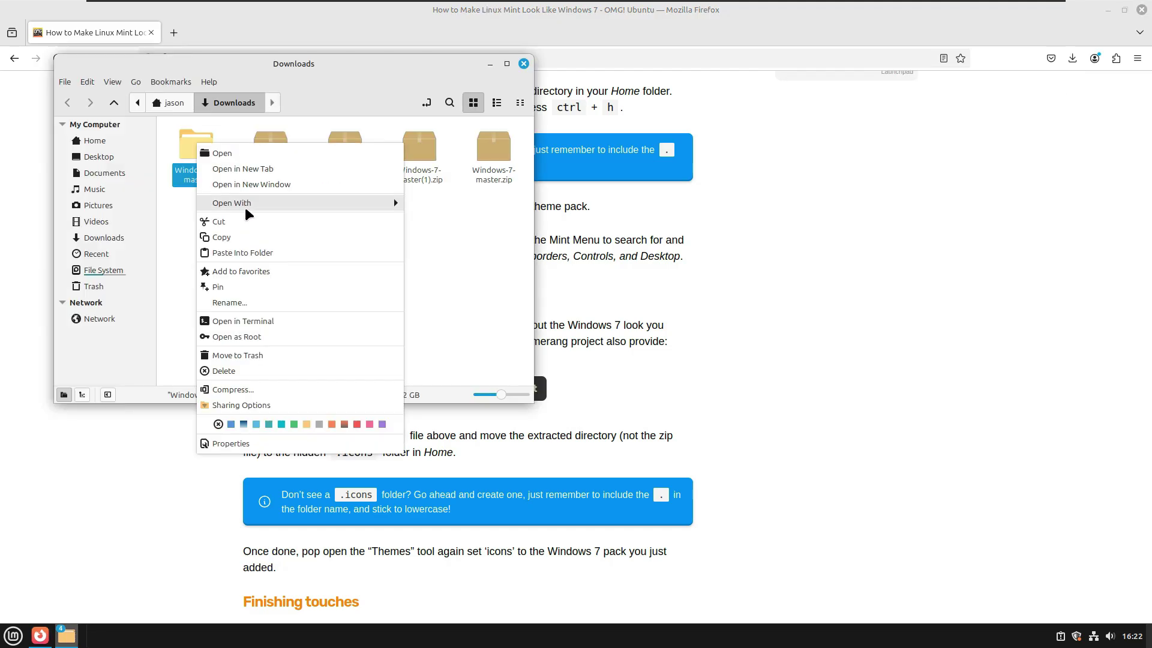
pyautogui.click(221, 221)
pyautogui.hotkey('alt', 'Up')
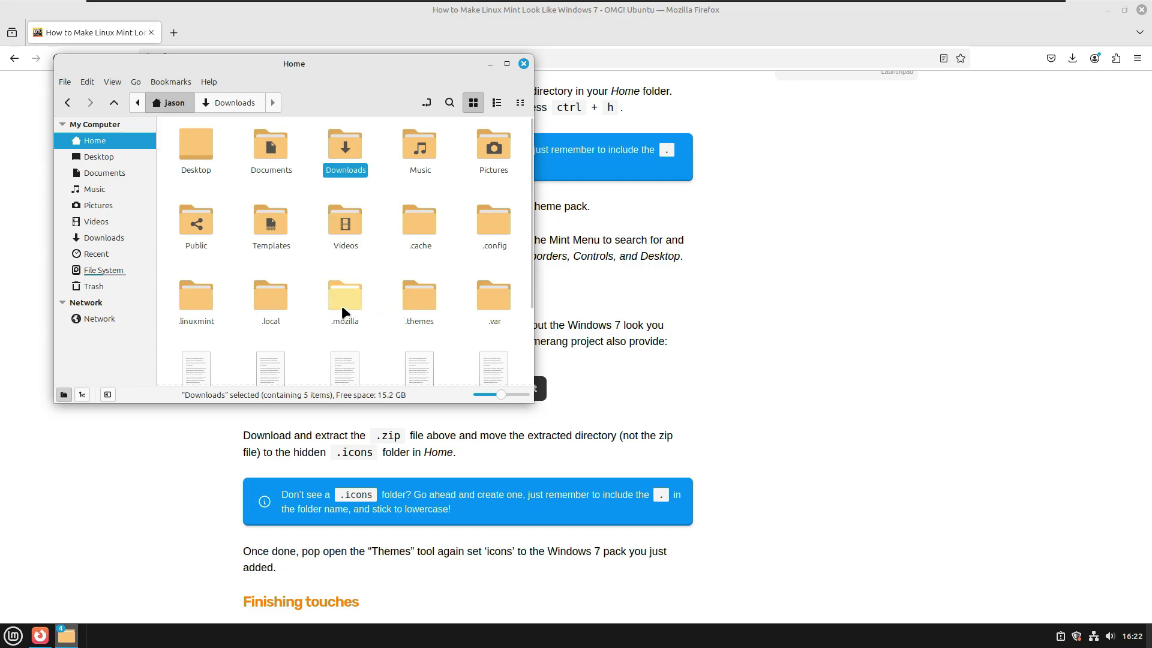
pyautogui.scroll(-3, 211, 297)
pyautogui.scroll(2, 262, 297)
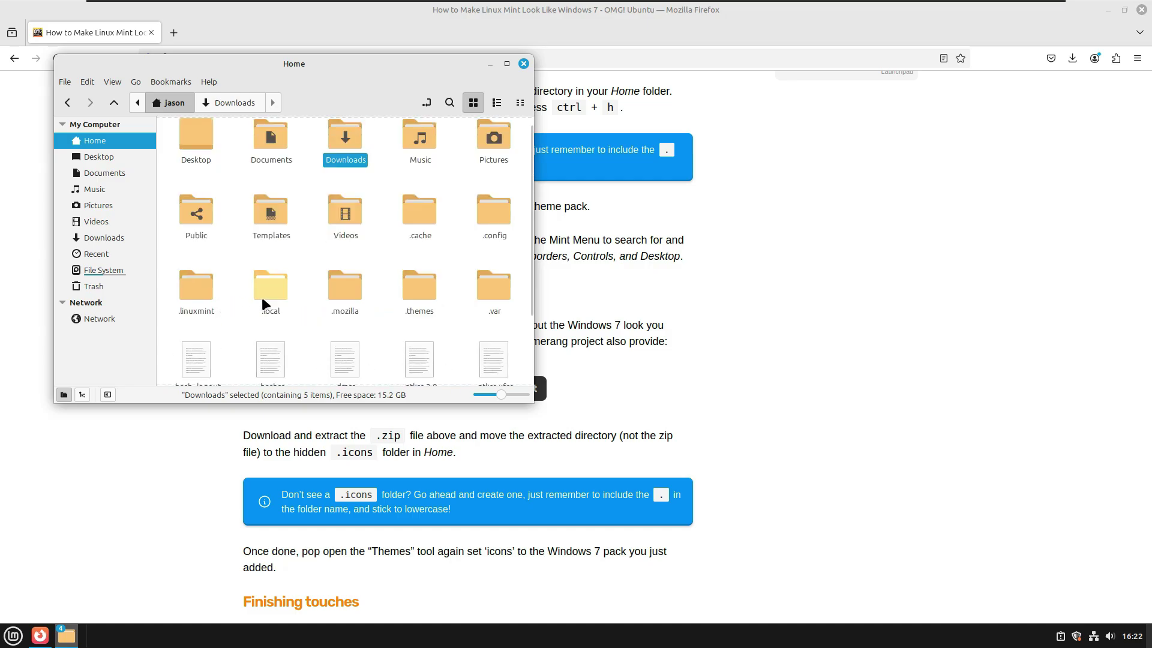
pyautogui.scroll(-3, 430, 325)
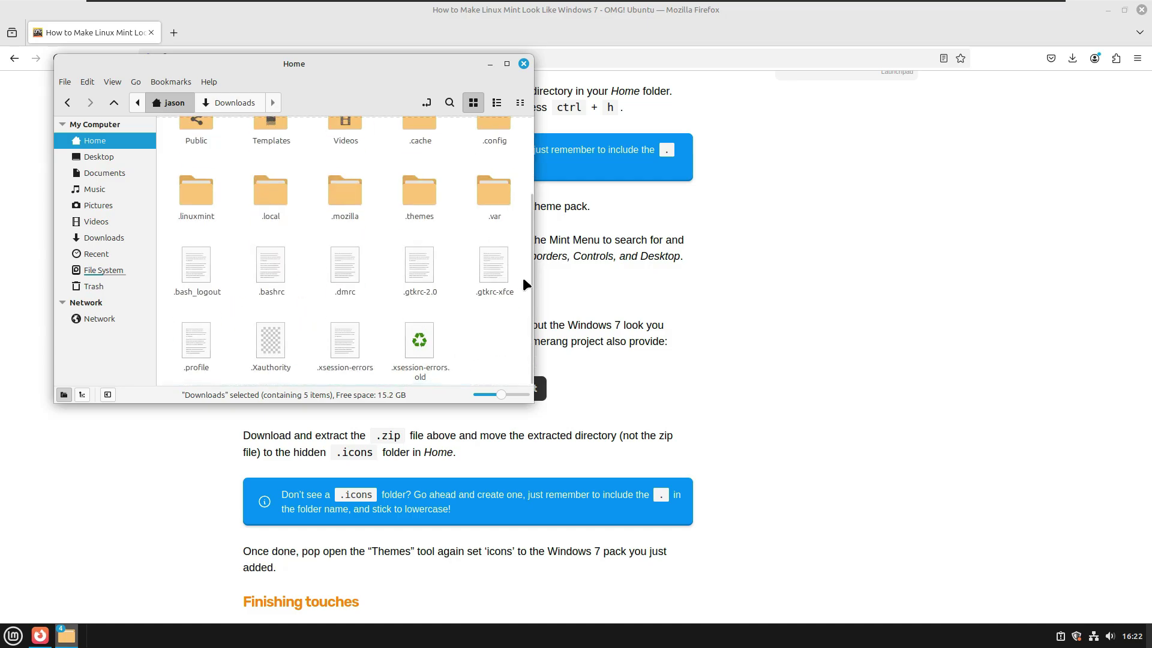
# - Create a hidden .icons folder in Home holding the Windows-7-master icon set
pyautogui.rightClick(454, 354)
pyautogui.click(481, 367)
pyautogui.write('.')
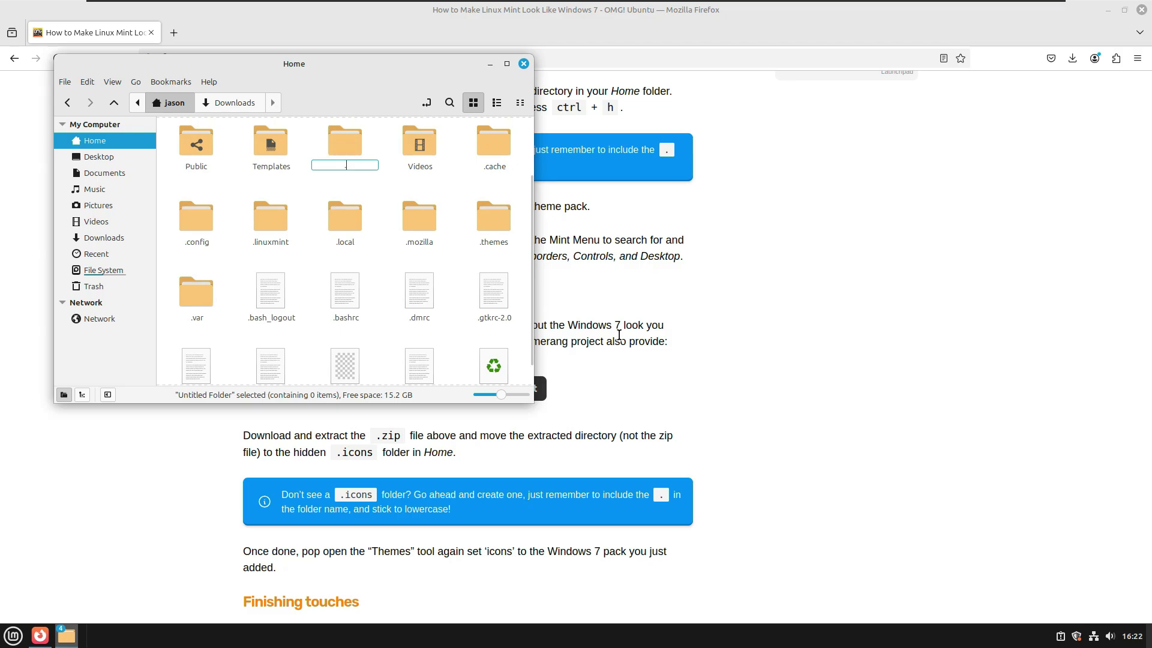
pyautogui.write('ico')
pyautogui.write('ns')
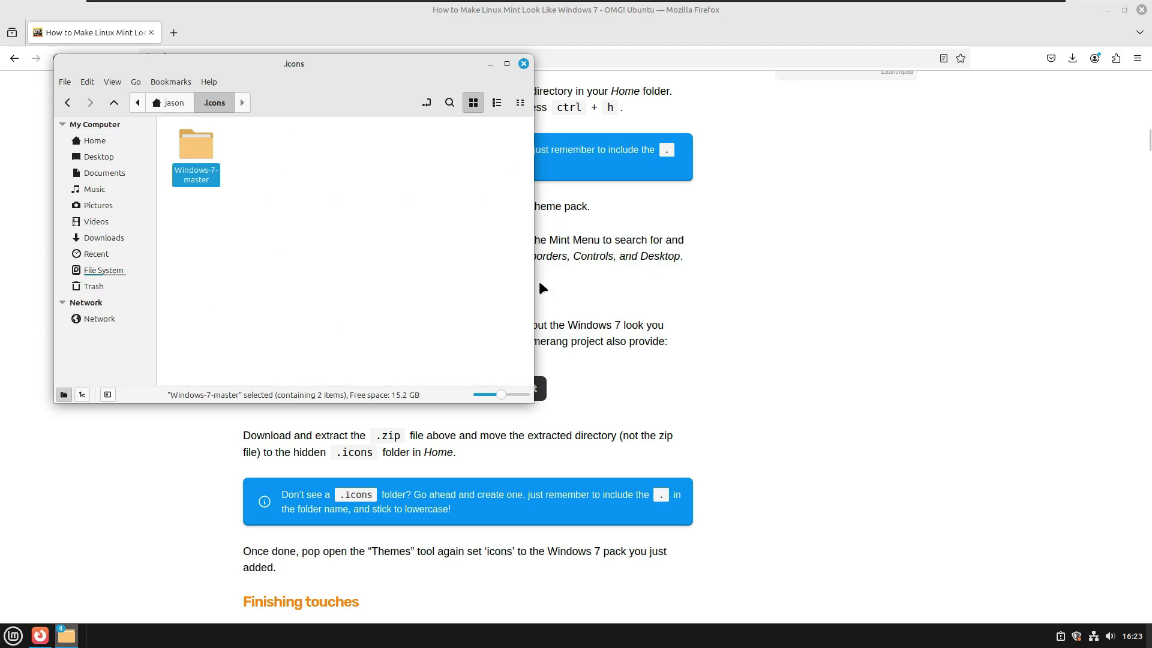
pyautogui.click(412, 248)
pyautogui.moveTo(342, 62); pyautogui.dragTo(526, 181)
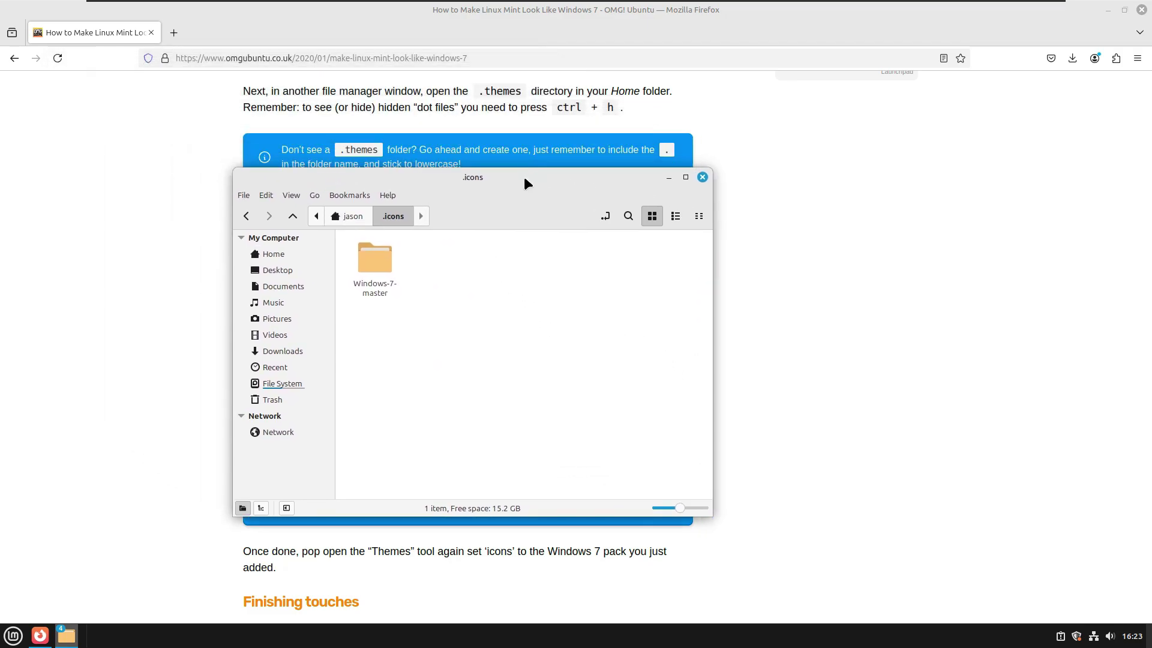
pyautogui.click(246, 216)
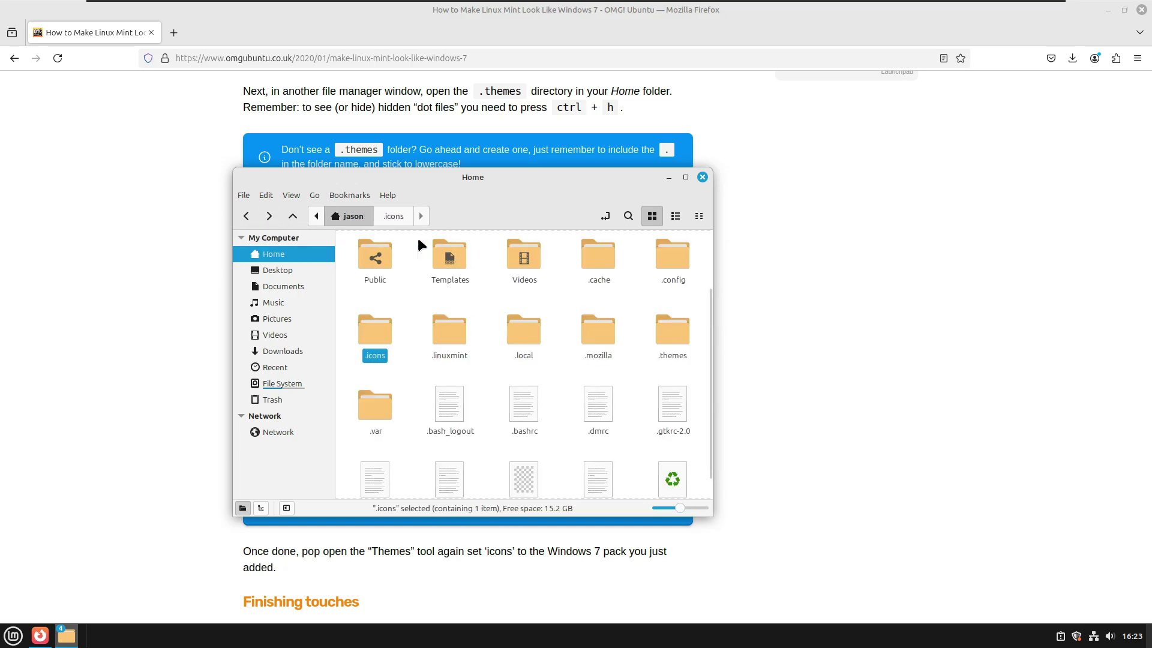
pyautogui.click(213, 27)
# - Search 'ocs.url' in a new tab, open its OpenDesktop.org page and list its install packages
pyautogui.hotkey('ctrl', 't')
pyautogui.write('oc')
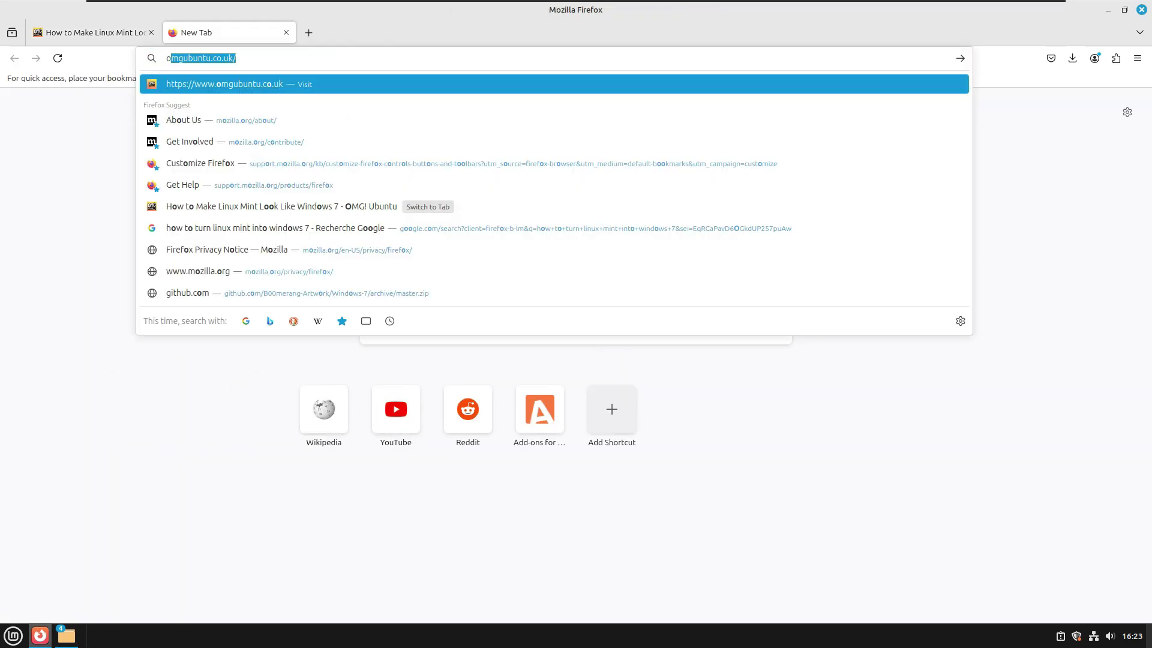
pyautogui.press('BackSpace')
pyautogui.write('s')
pyautogui.write('url')
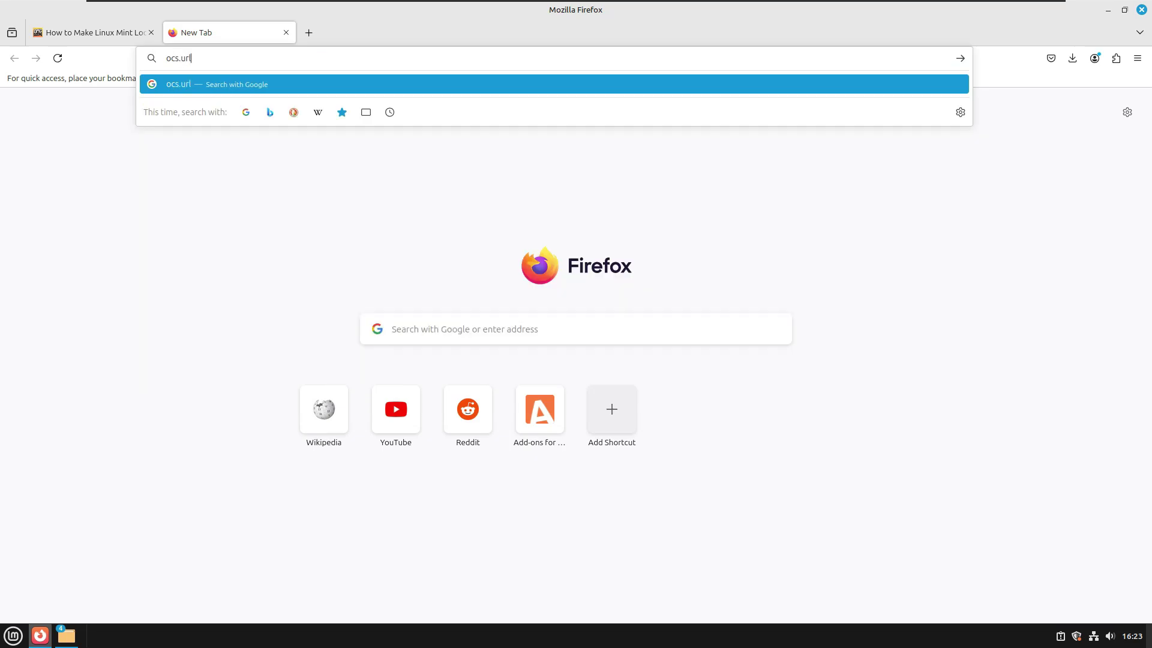
pyautogui.press('Return')
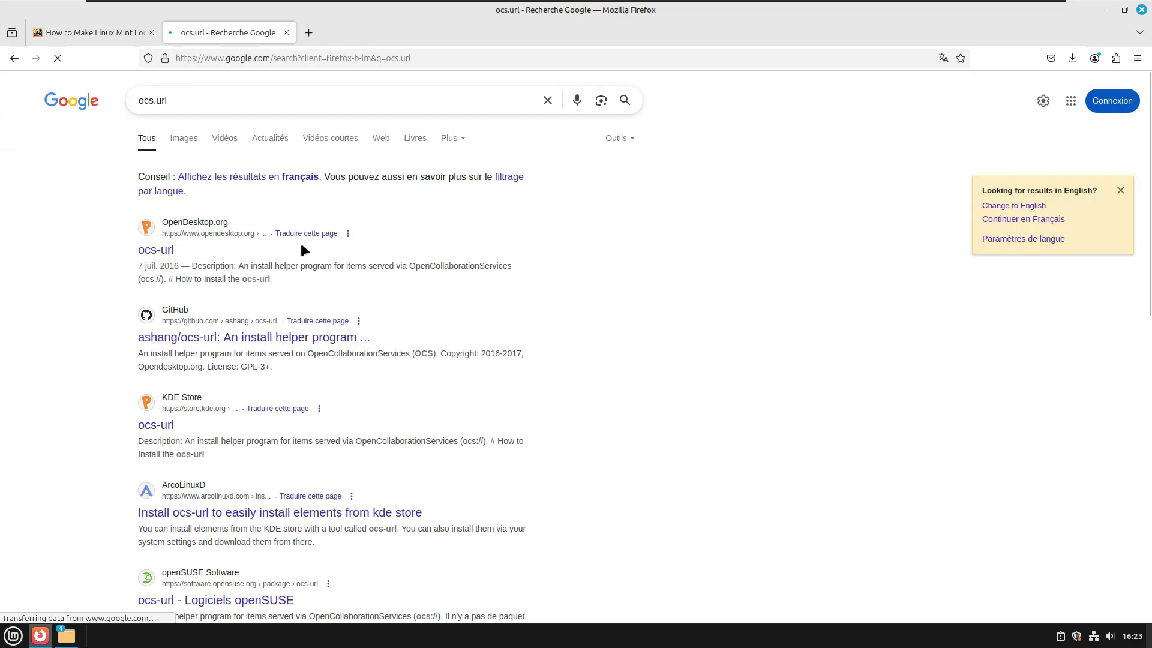
pyautogui.click(270, 249)
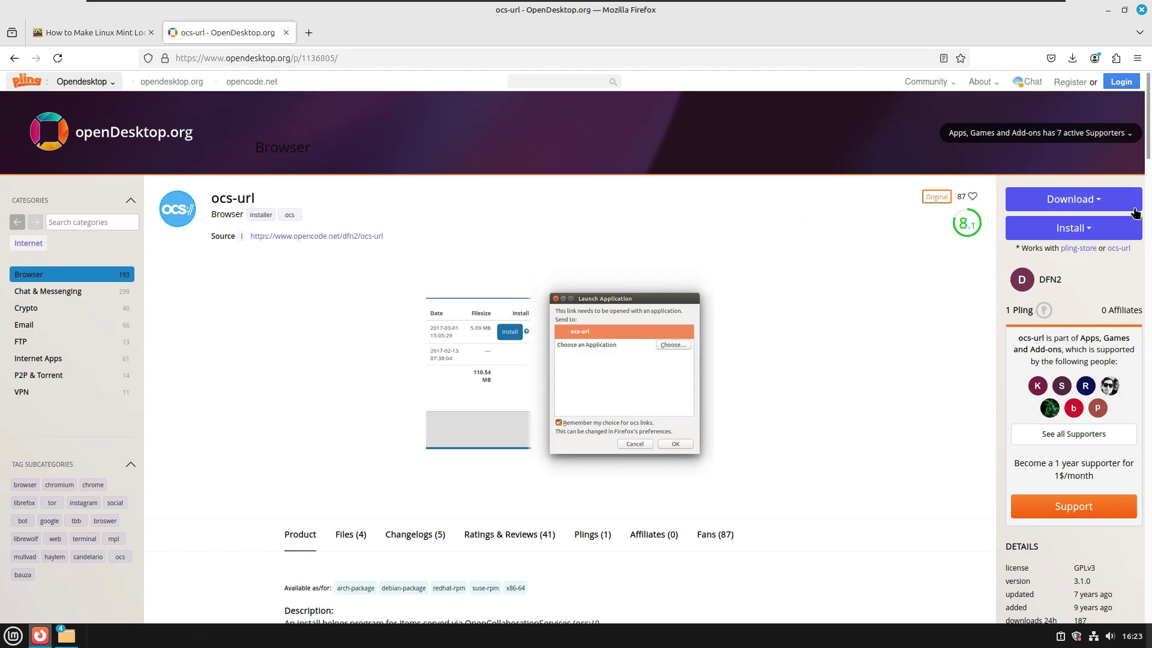
pyautogui.click(1083, 229)
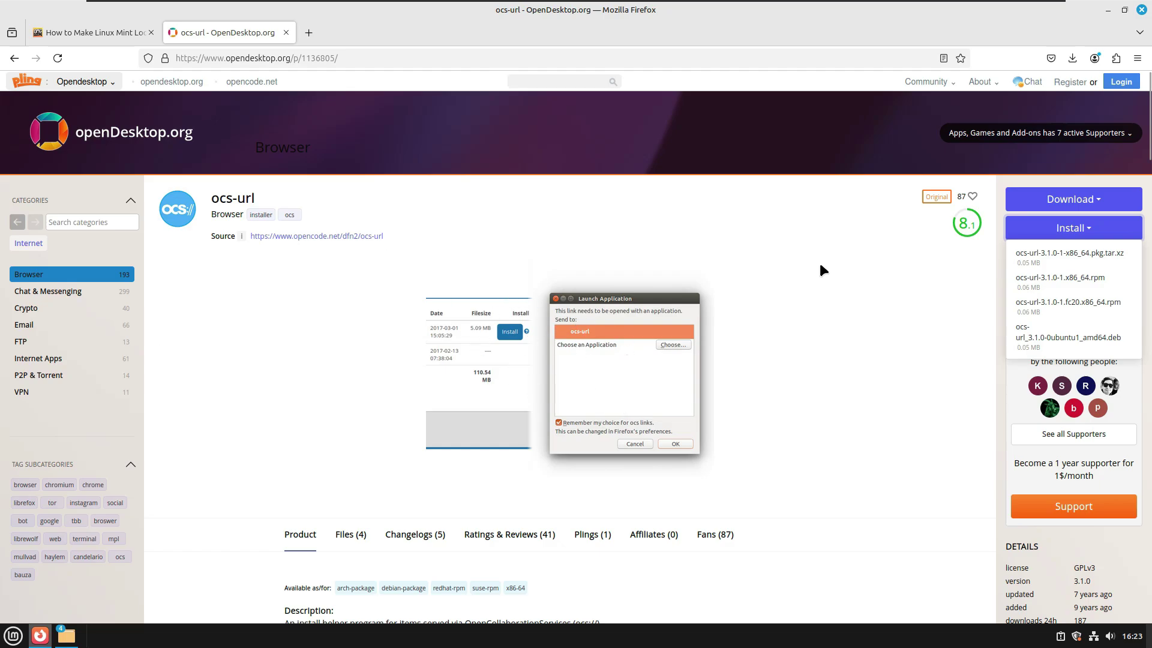
pyautogui.click(93, 33)
# - Close the ocs-url tab, minimize Firefox, and close the home and Downloads file manager windows
pyautogui.click(286, 32)
pyautogui.scroll(-3, 504, 325)
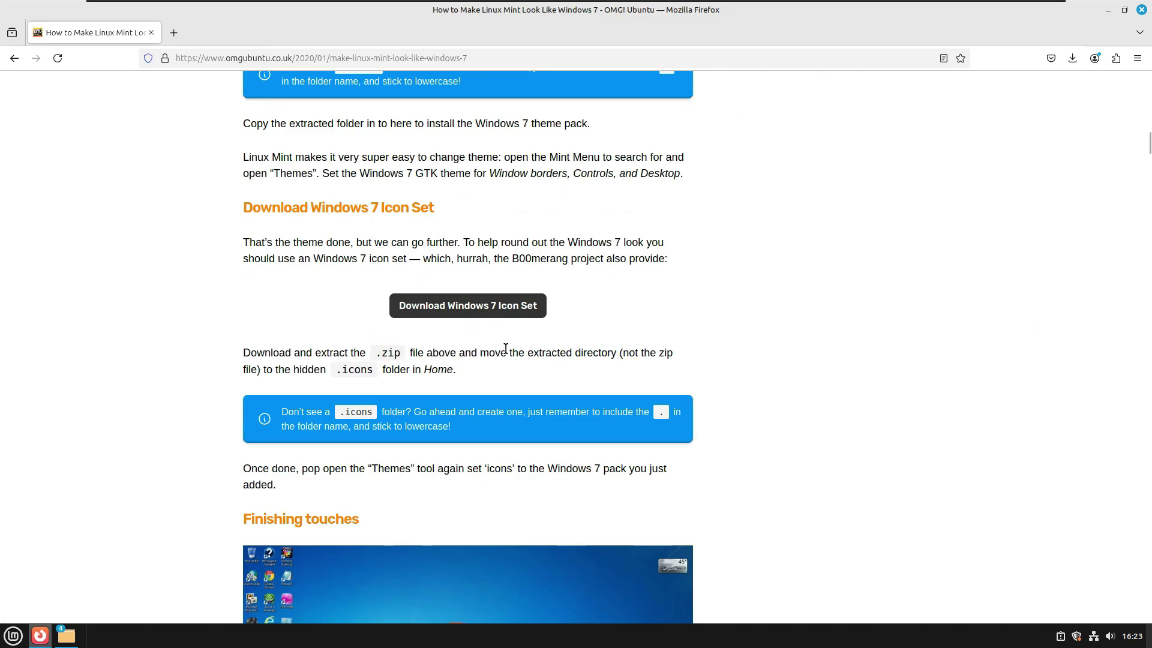
pyautogui.scroll(-10, 506, 349)
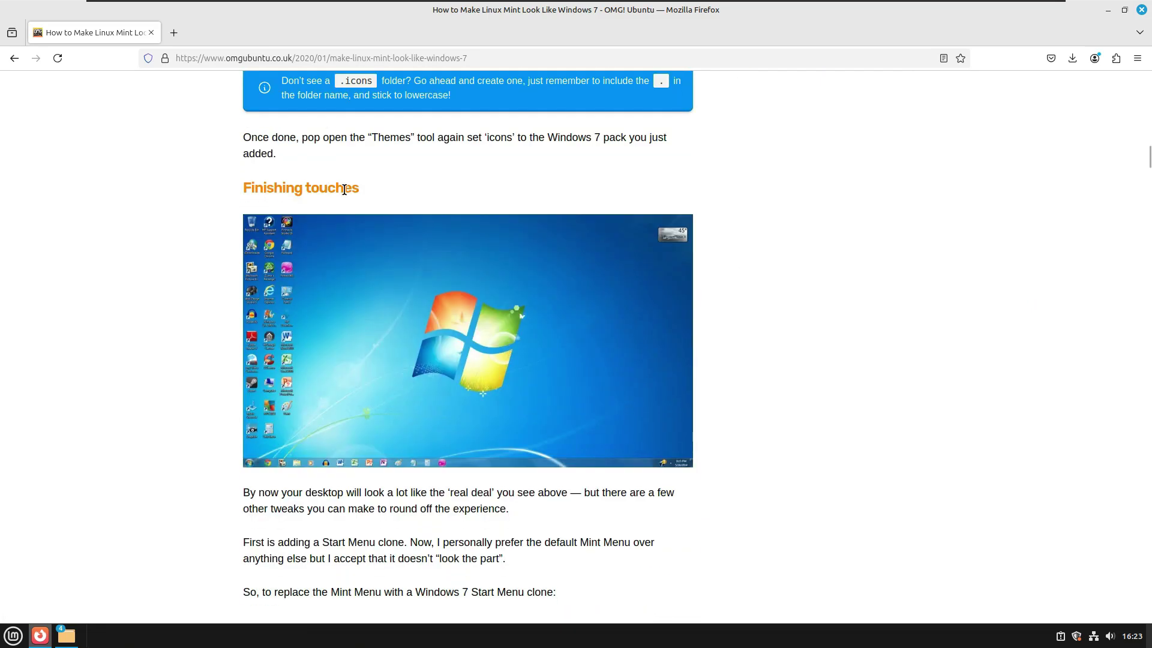
pyautogui.scroll(-7, 387, 280)
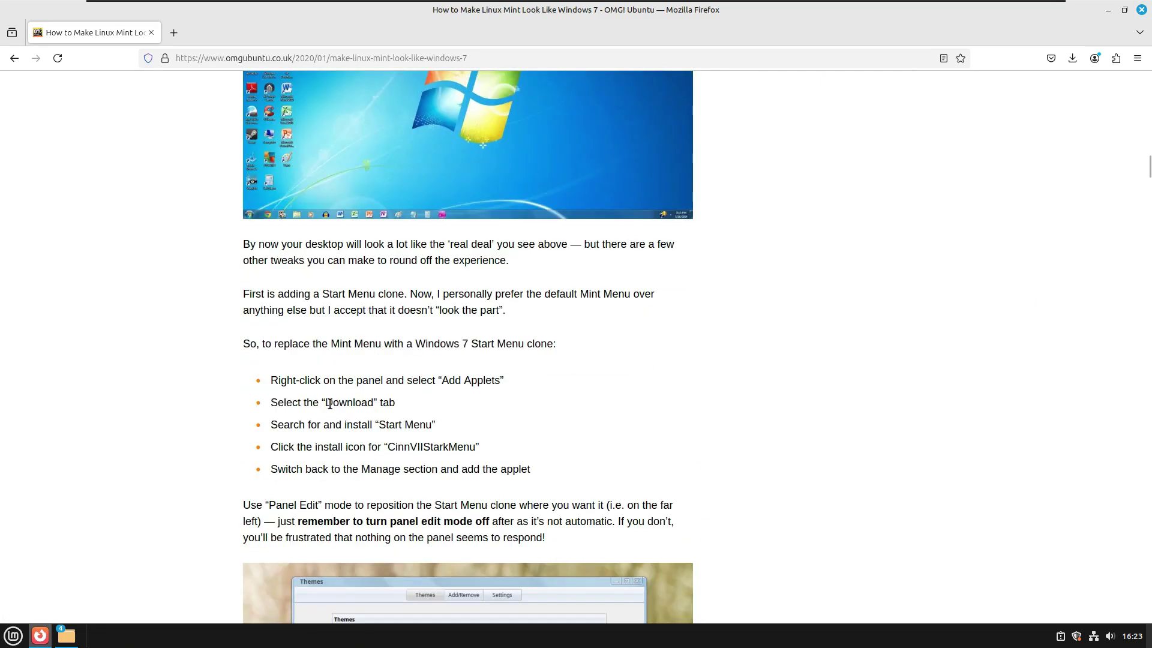
pyautogui.click(1108, 10)
pyautogui.click(698, 177)
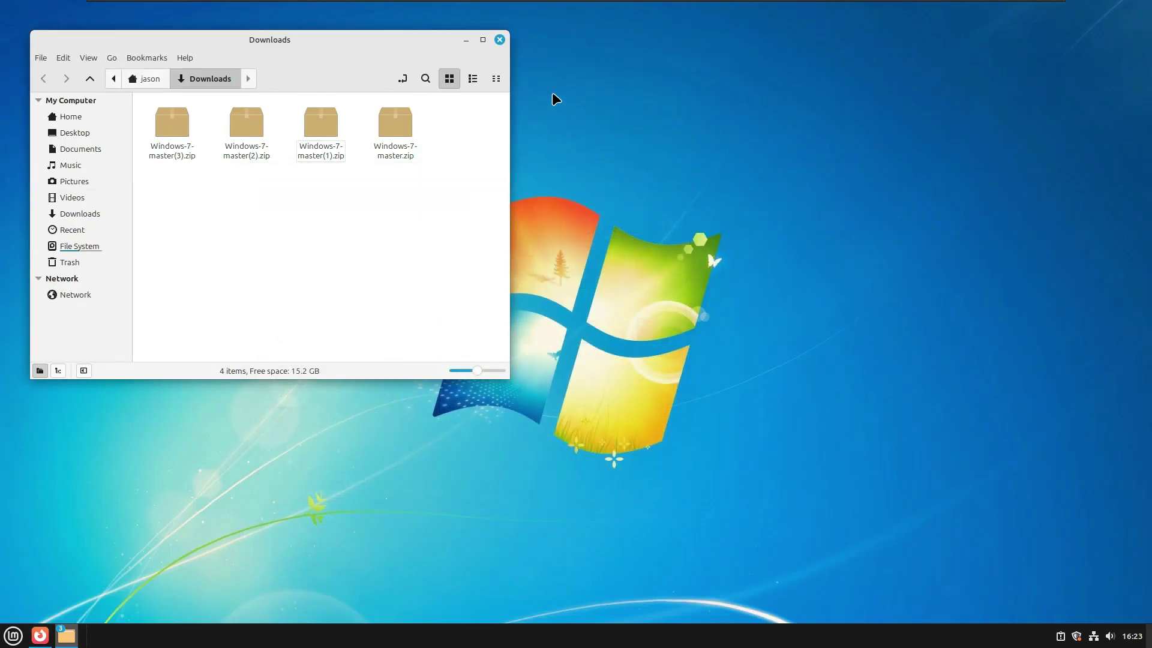
pyautogui.click(499, 41)
# - Open the Desktop settings from the application menu, then close them again
pyautogui.click(13, 635)
pyautogui.scroll(-10, 255, 452)
pyautogui.scroll(-3, 261, 498)
pyautogui.scroll(5, 285, 484)
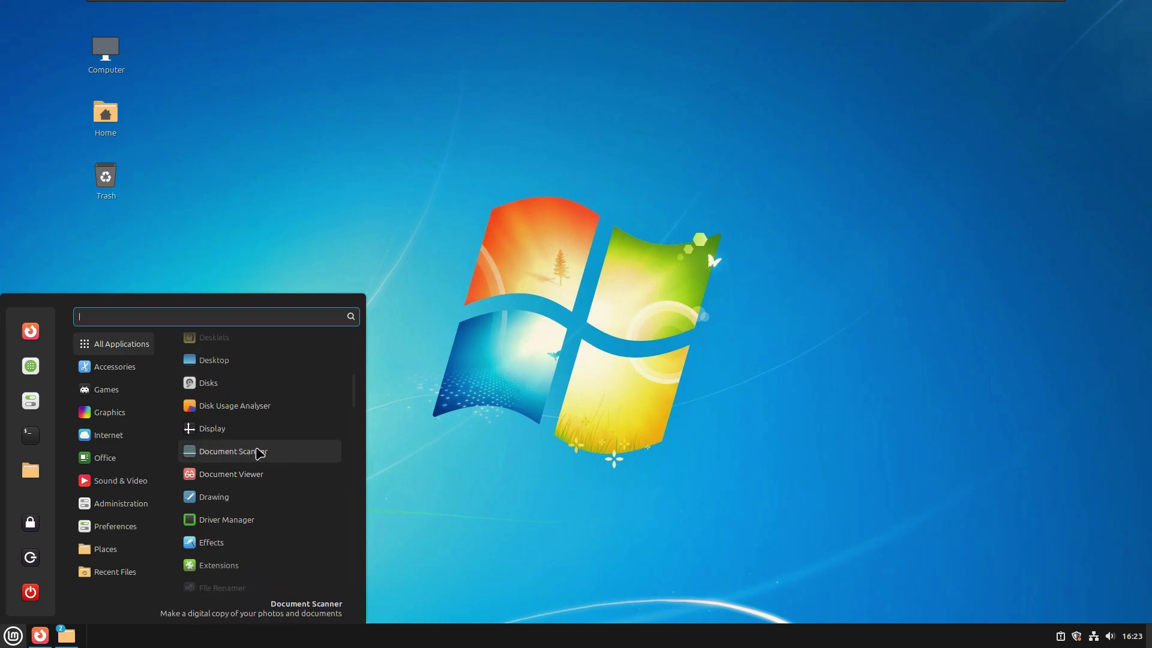
pyautogui.click(239, 360)
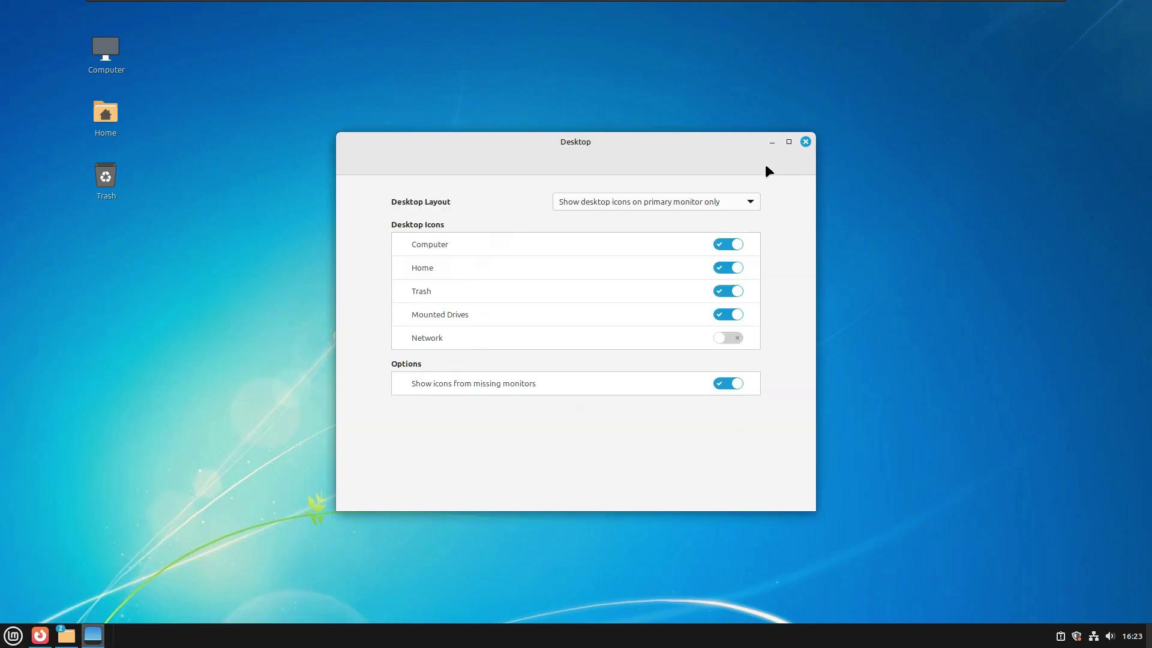
pyautogui.click(806, 141)
# - Launch the Themes settings from the application menu
pyautogui.click(13, 636)
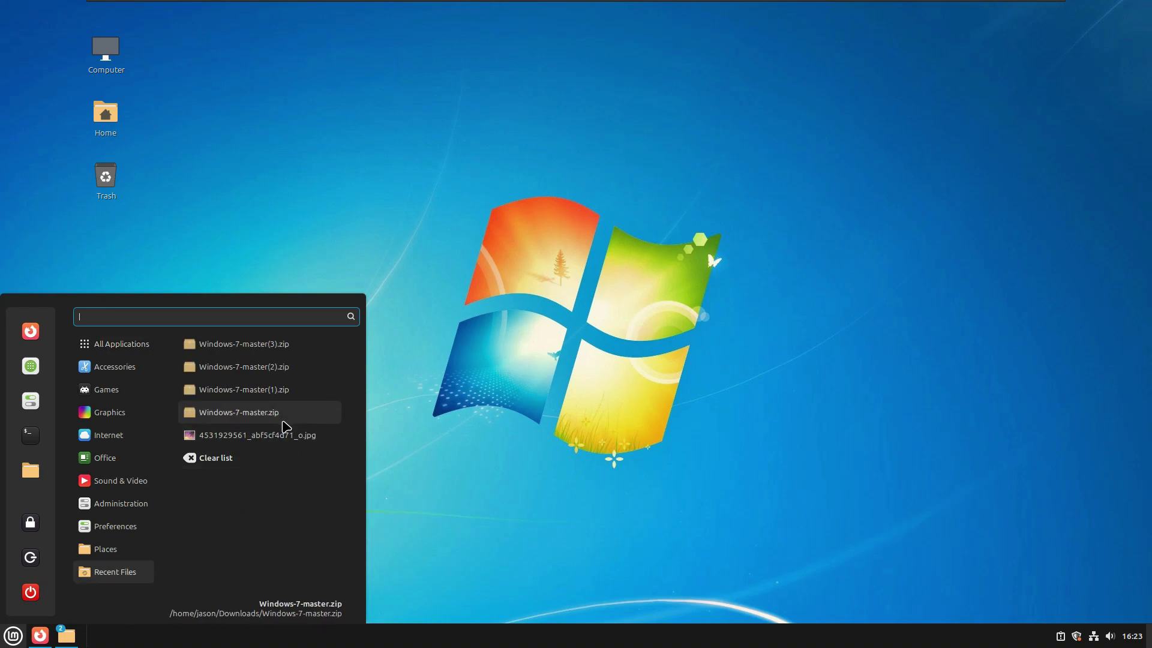
pyautogui.moveTo(150, 348)
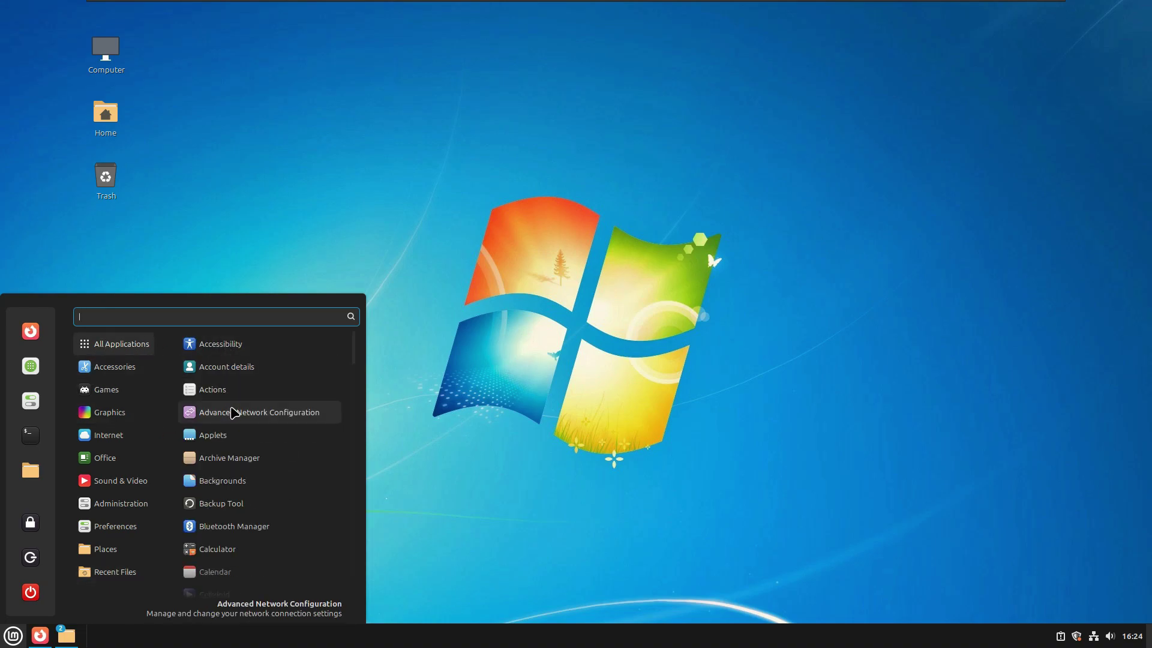
pyautogui.scroll(-2, 264, 485)
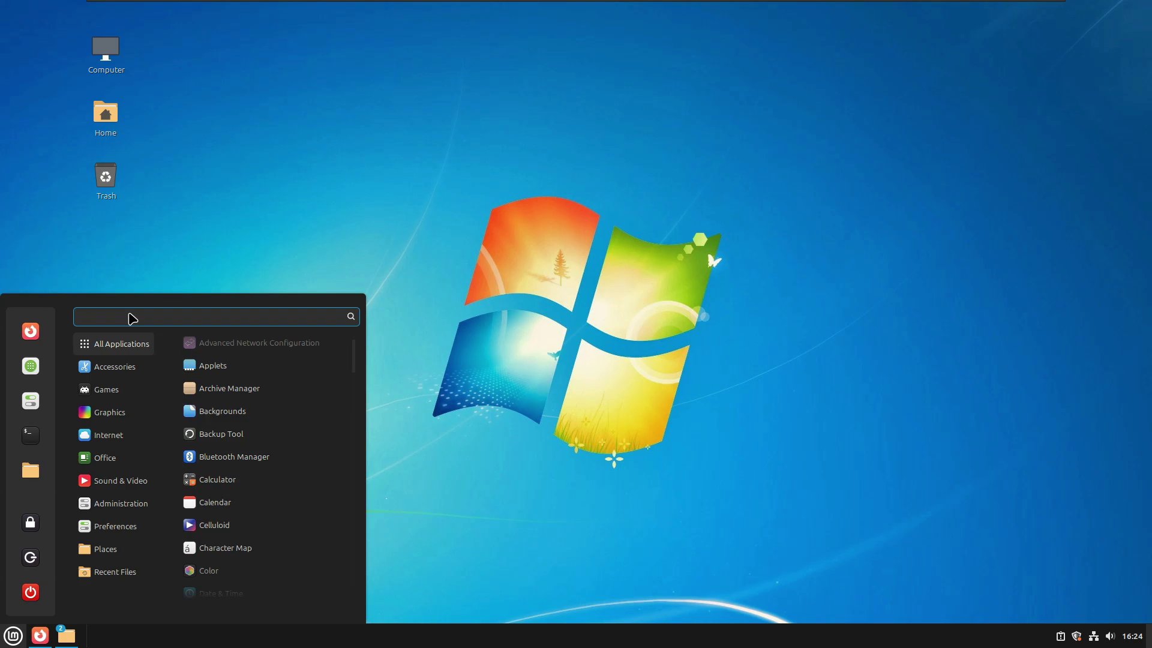
pyautogui.moveTo(129, 529)
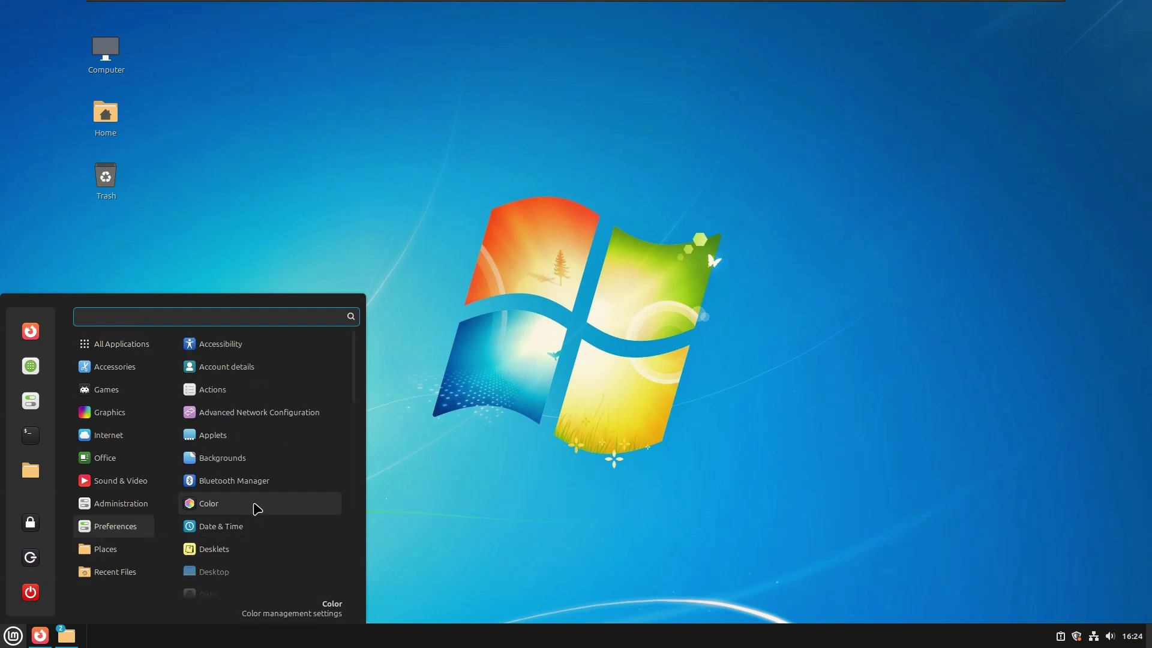
pyautogui.scroll(-3, 277, 409)
pyautogui.scroll(-12, 277, 408)
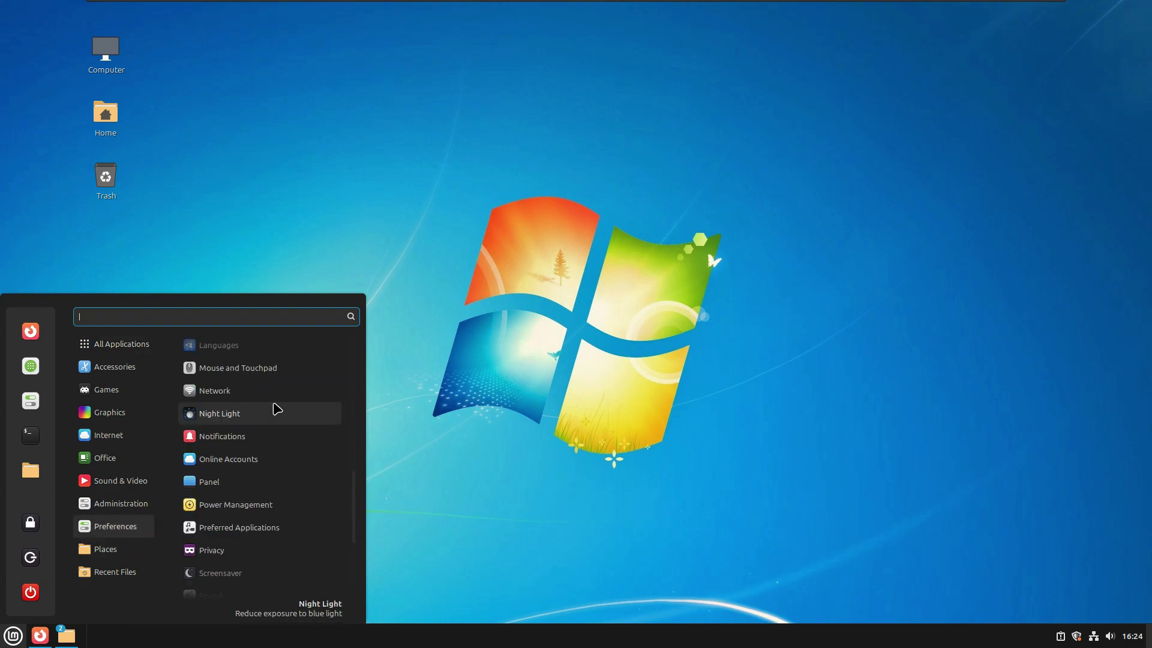
pyautogui.scroll(-2, 276, 406)
pyautogui.click(264, 507)
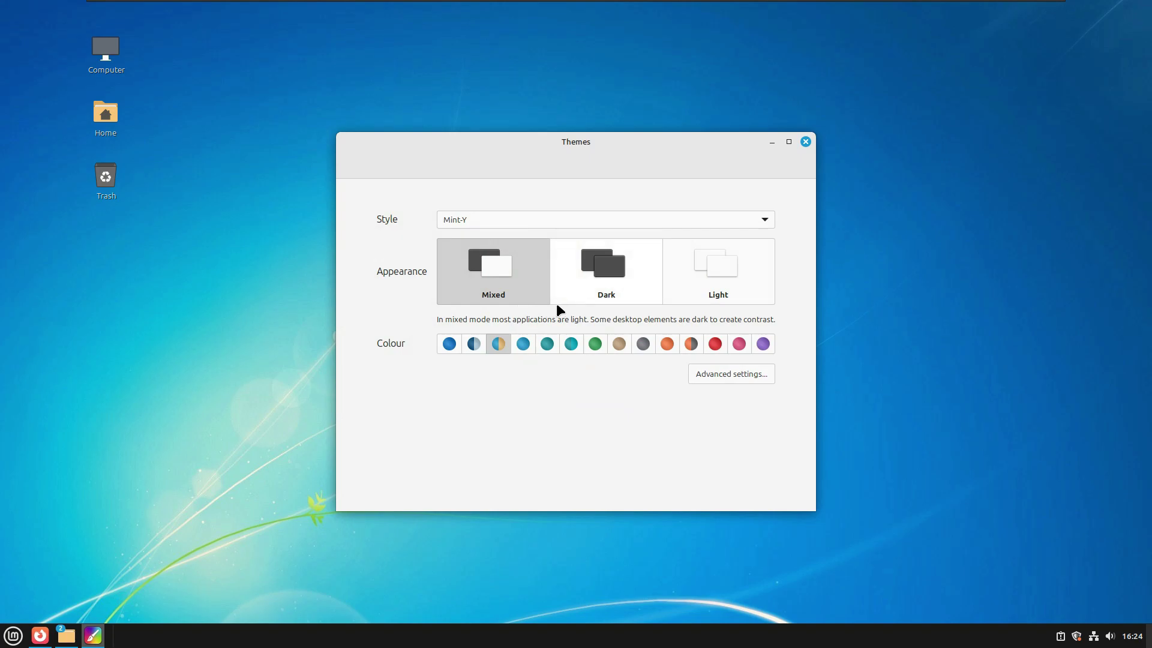
# - In Advanced settings, choose Windows-7-master for both the Applications and Icons themes
pyautogui.click(723, 378)
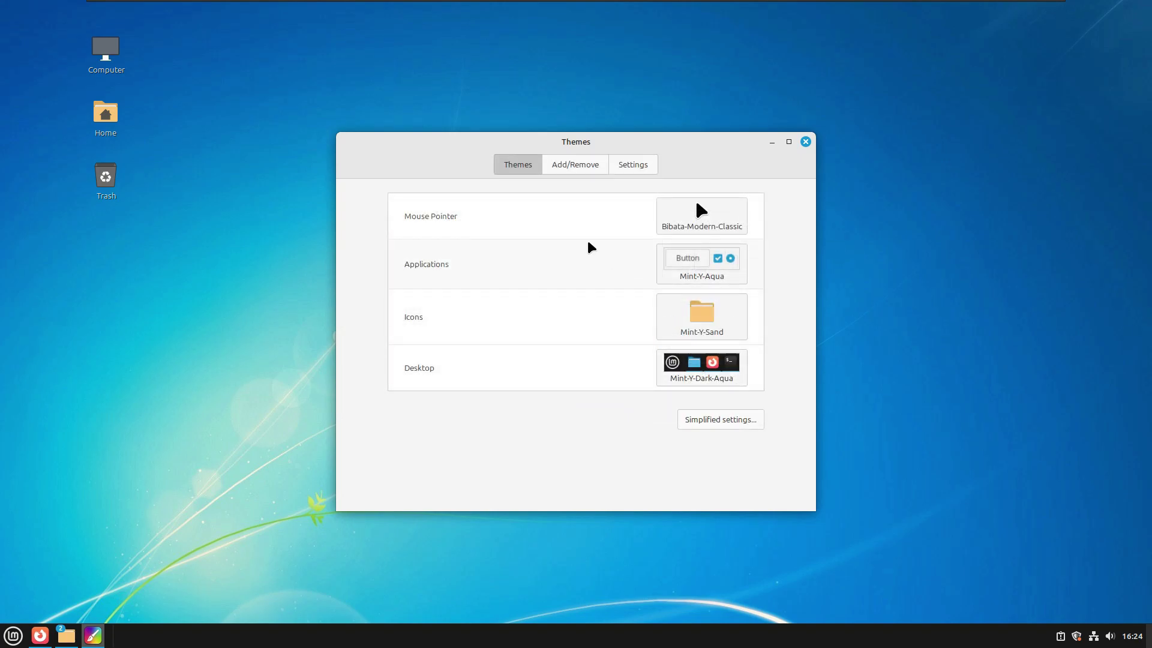
pyautogui.click(698, 216)
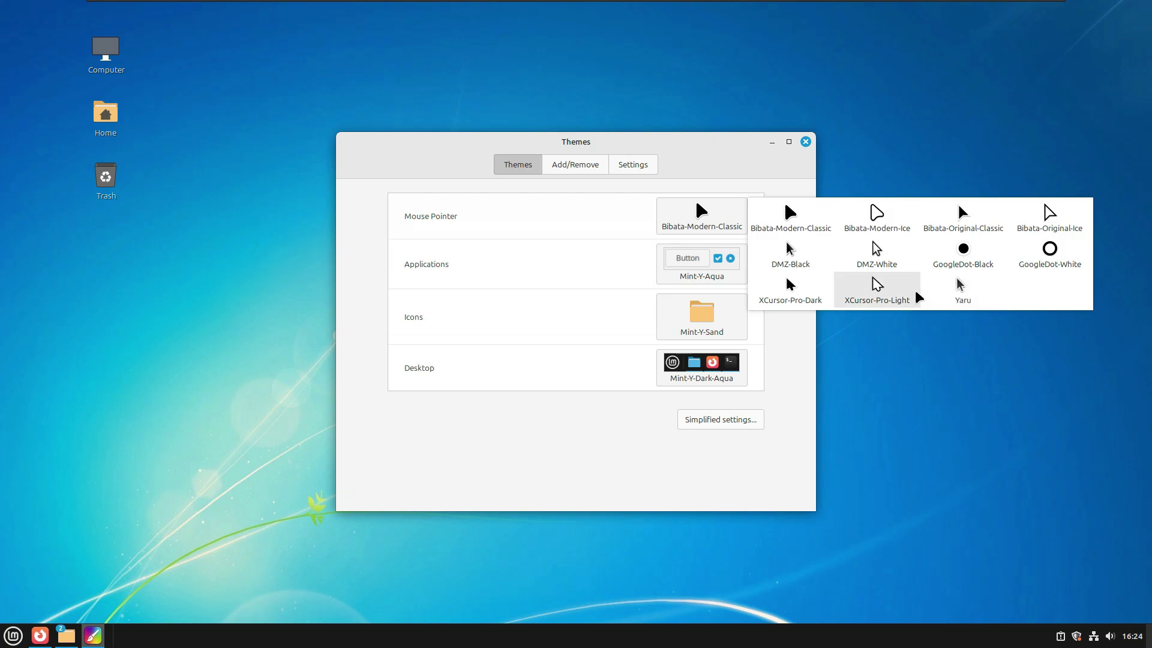
pyautogui.click(690, 264)
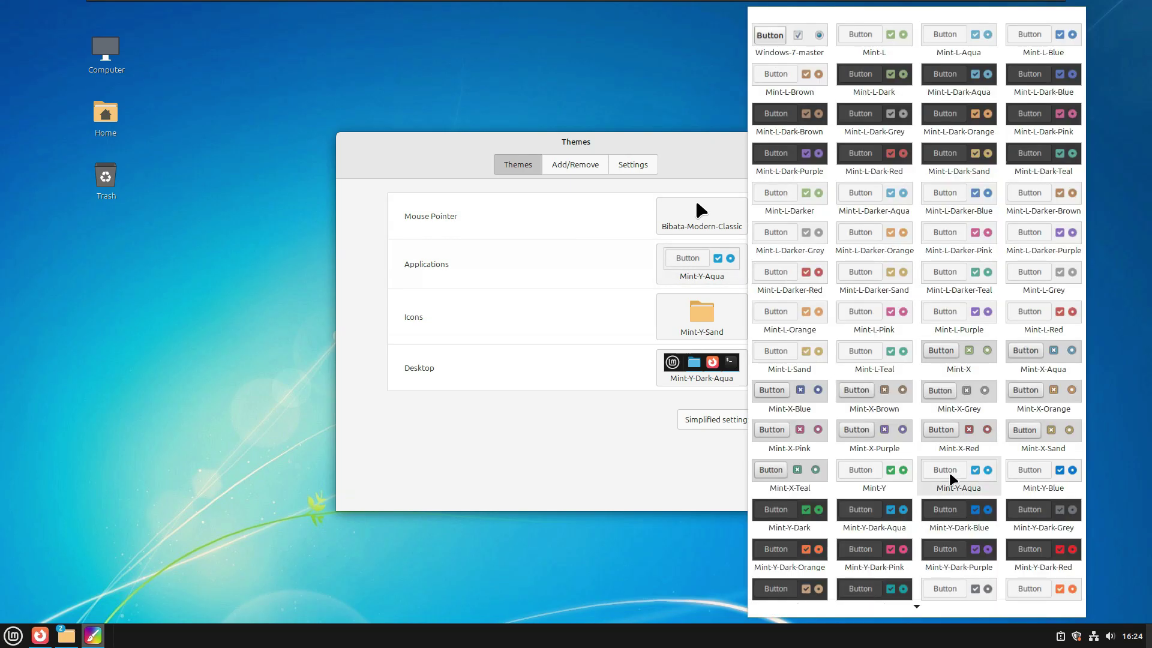
pyautogui.click(774, 35)
pyautogui.moveTo(730, 149); pyautogui.dragTo(751, 120)
pyautogui.click(720, 293)
pyautogui.click(807, 480)
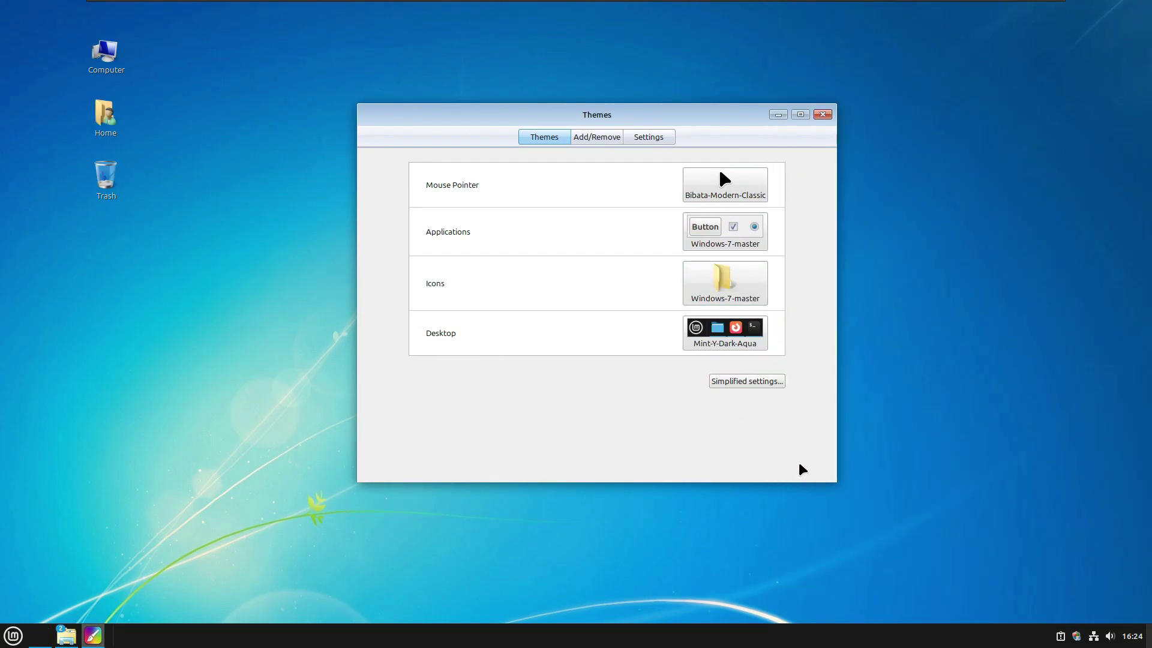
# - Set the Desktop theme to Windows-7-master and the cursor to DMZ-White, after trying XCursor-Pro-Light and Yaru
pyautogui.click(723, 340)
pyautogui.click(891, 72)
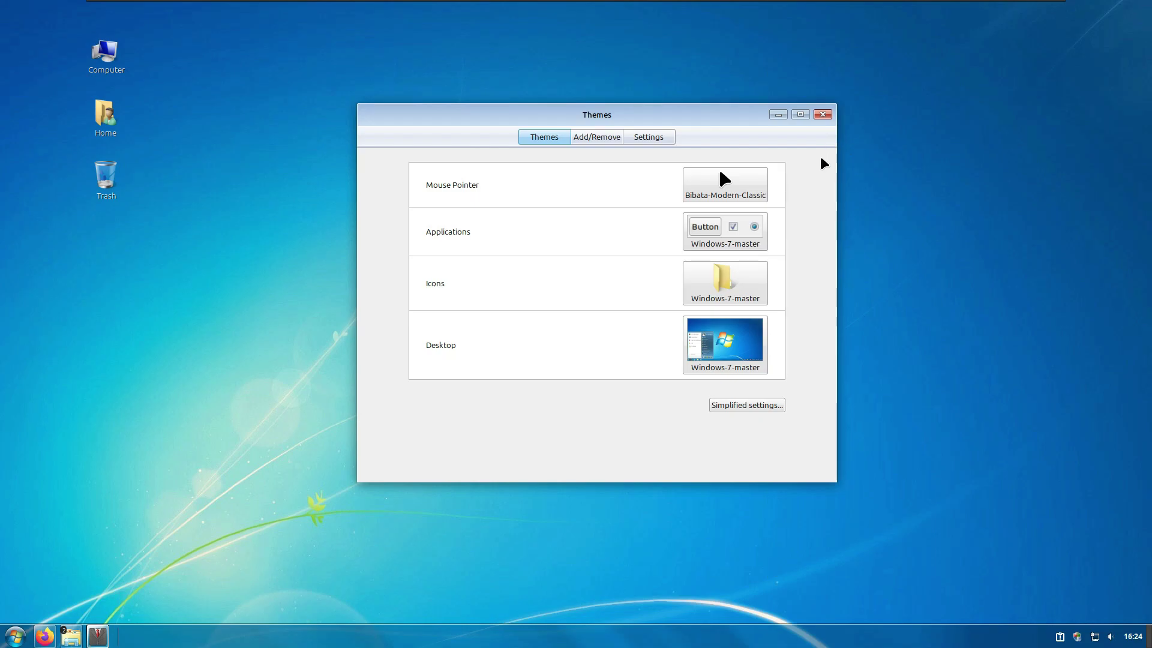
pyautogui.click(724, 183)
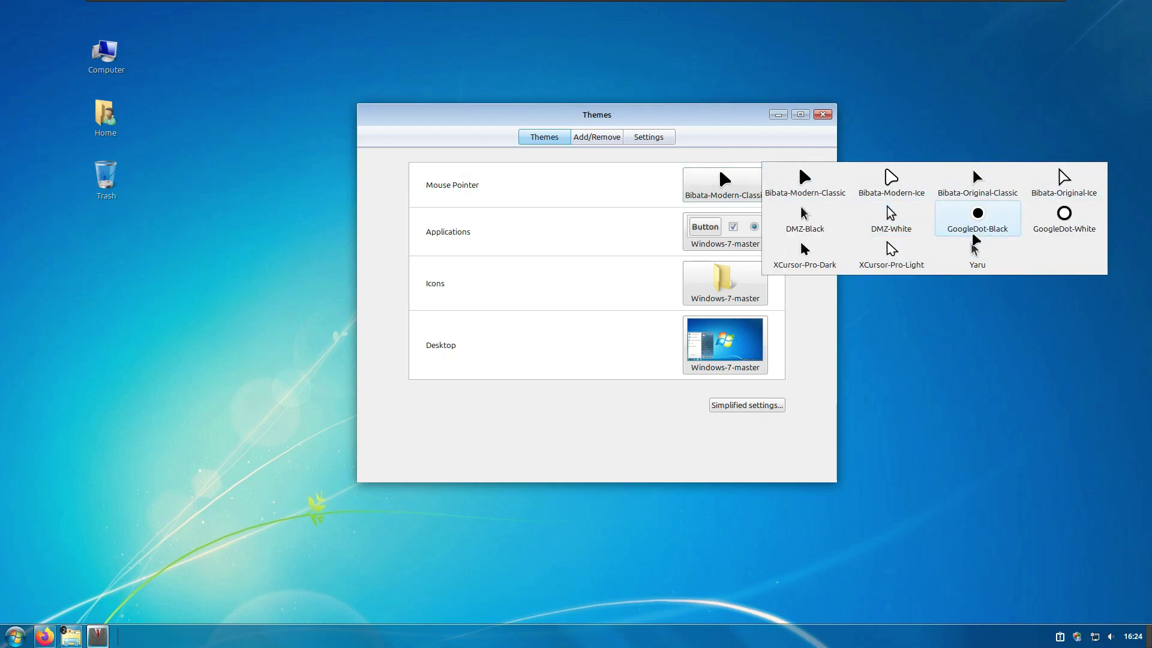
pyautogui.click(892, 270)
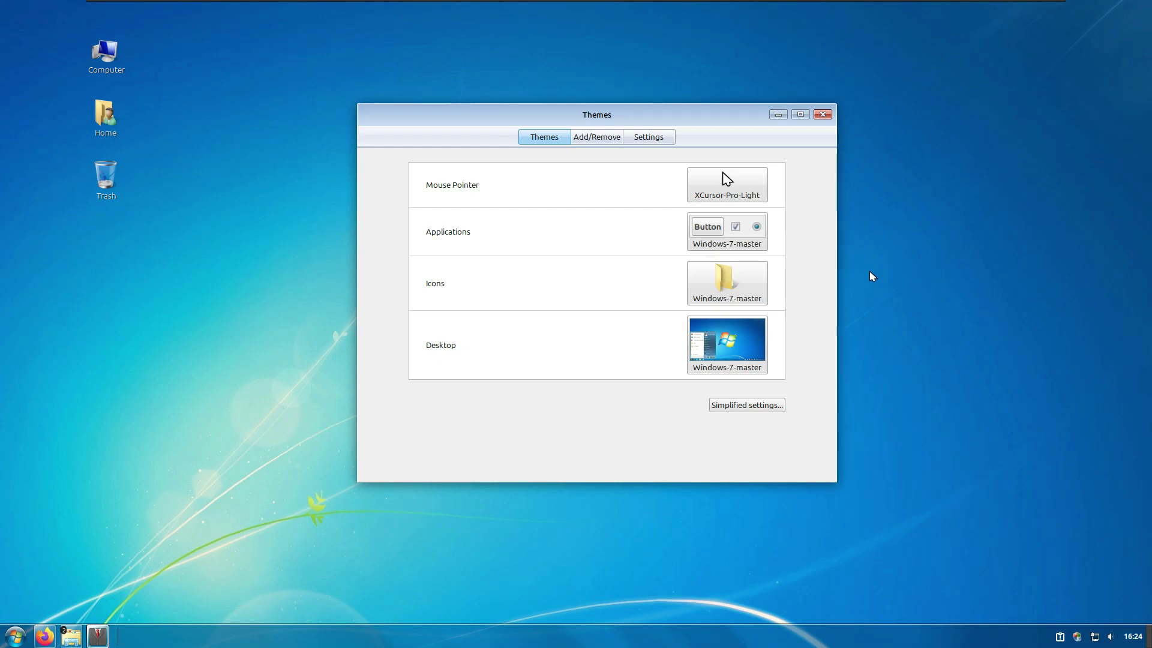
pyautogui.click(727, 183)
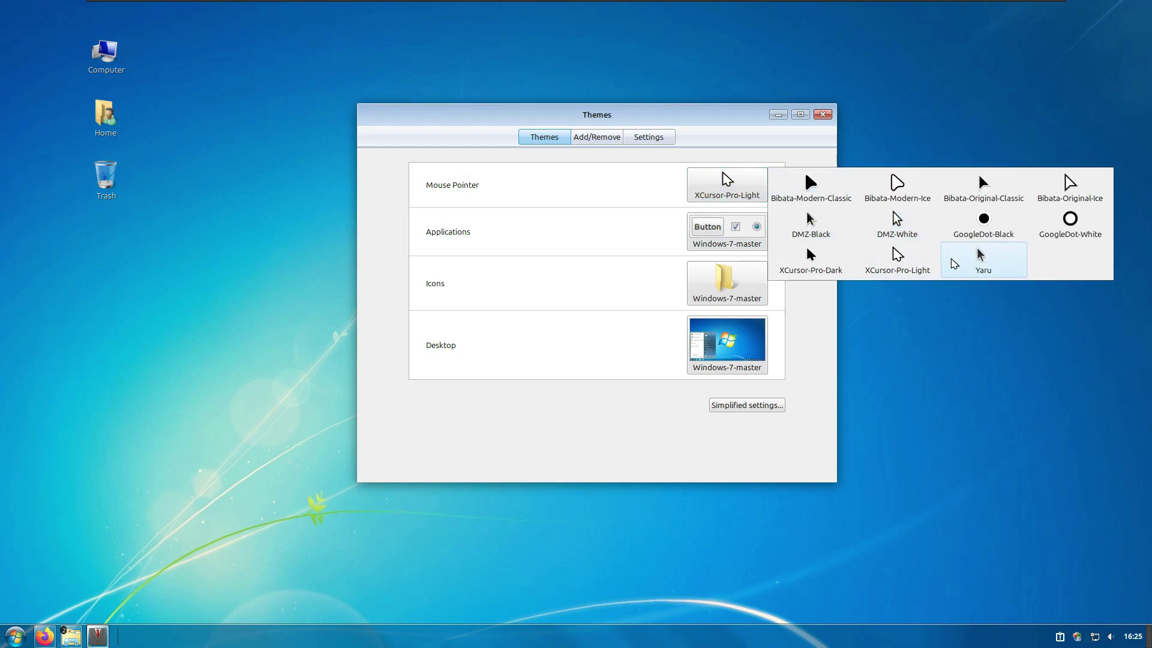
pyautogui.click(975, 270)
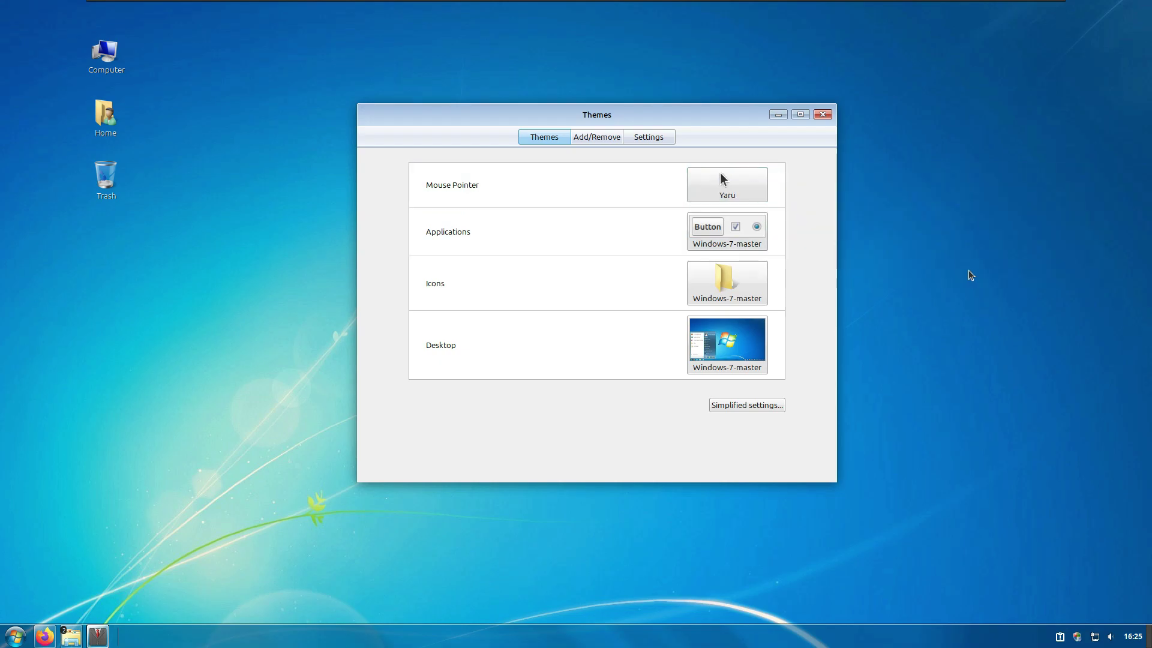
pyautogui.click(760, 187)
pyautogui.click(900, 223)
pyautogui.click(618, 138)
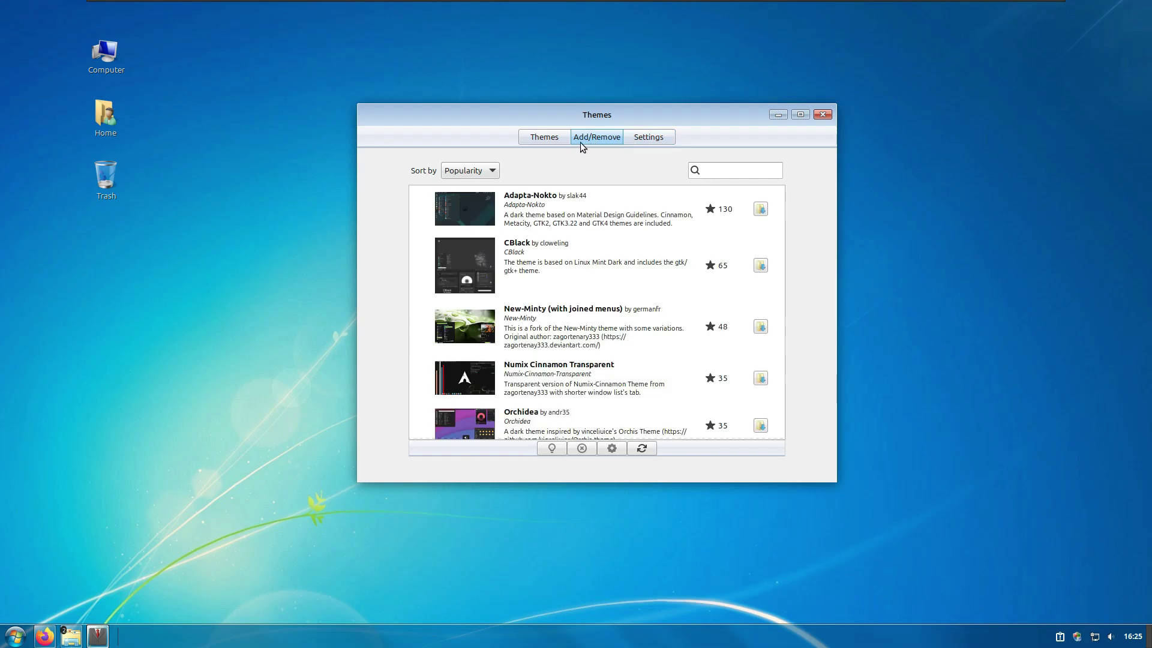
# - Search the downloadable themes for 'windows' on the Add/Remove tab
pyautogui.scroll(-2, 621, 264)
pyautogui.scroll(-2, 621, 258)
pyautogui.scroll(4, 621, 255)
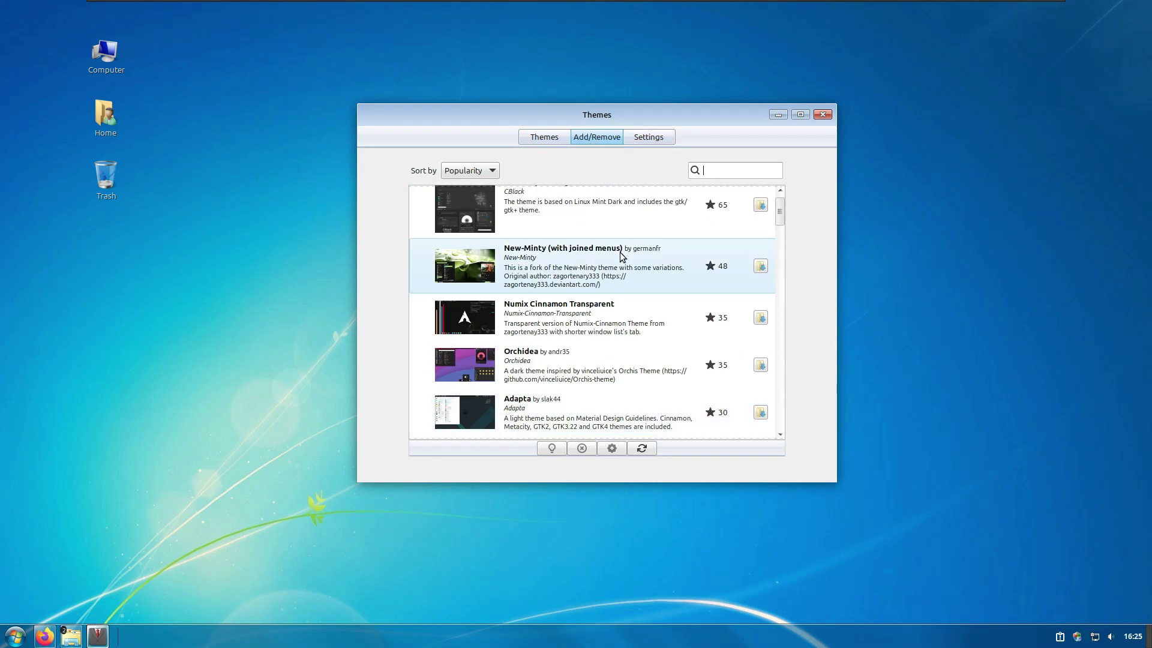
pyautogui.write('w')
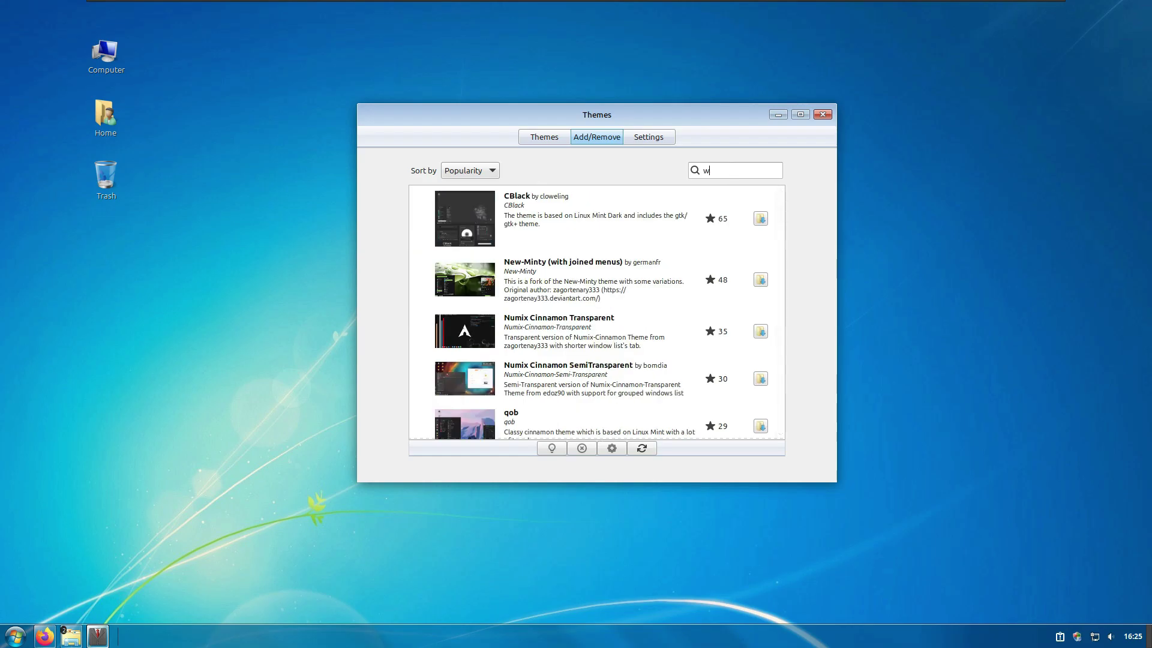
pyautogui.write('indows 7')
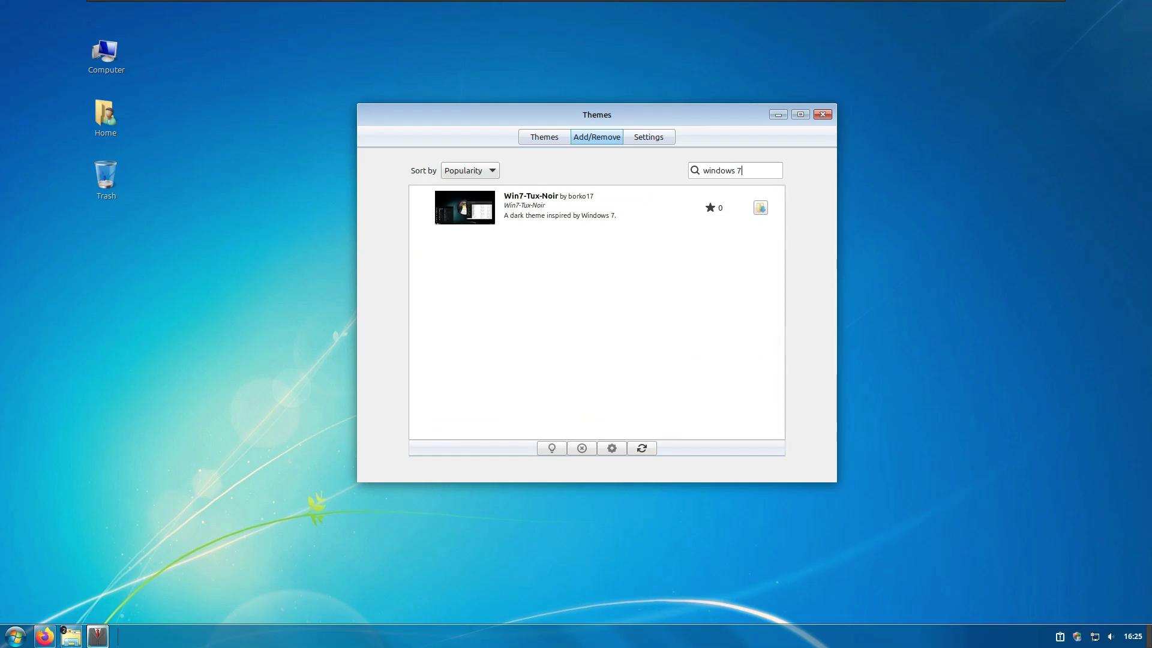
pyautogui.press('BackSpace')
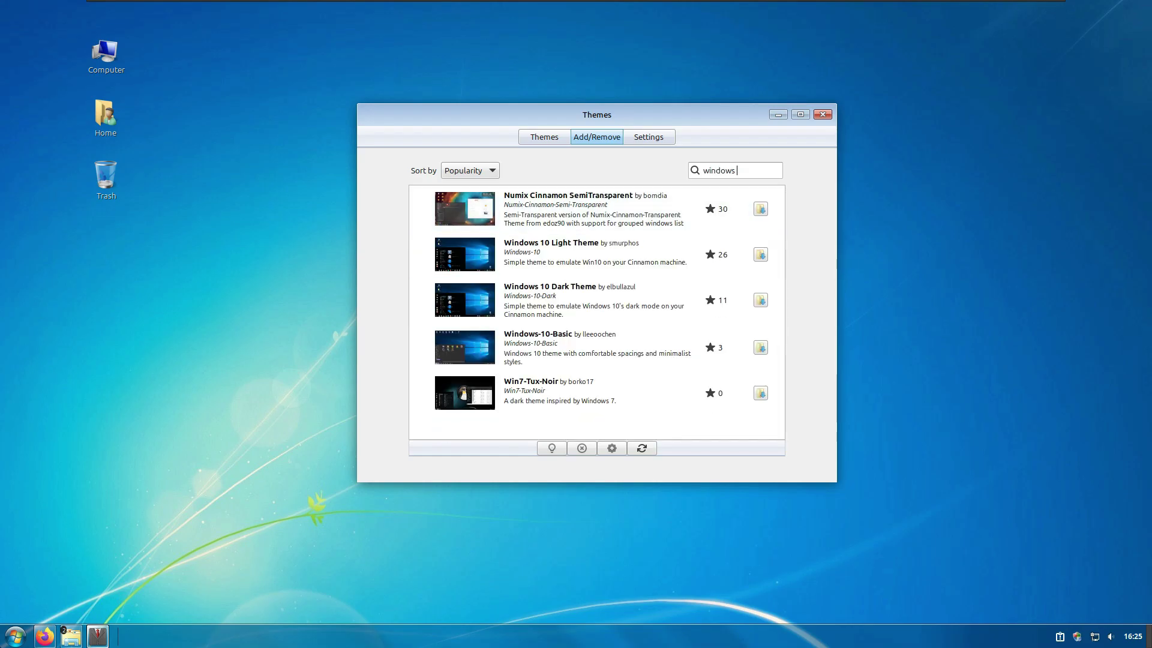
# - Switch to the Themes Settings page, then close the Themes window
pyautogui.click(23, 636)
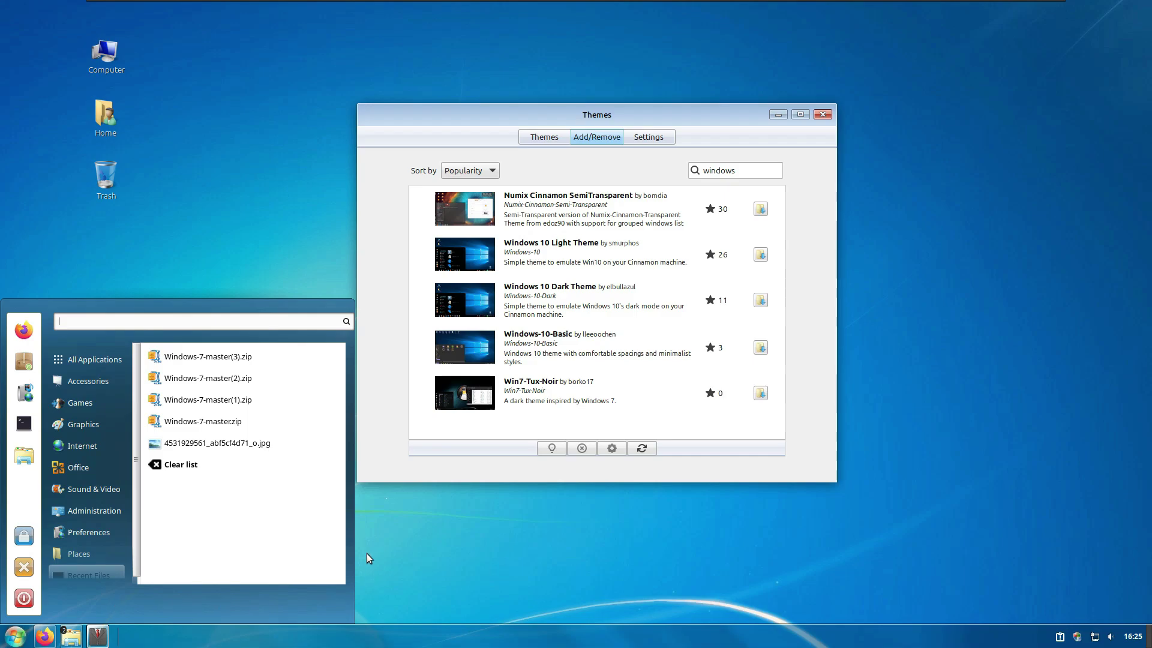
pyautogui.click(641, 137)
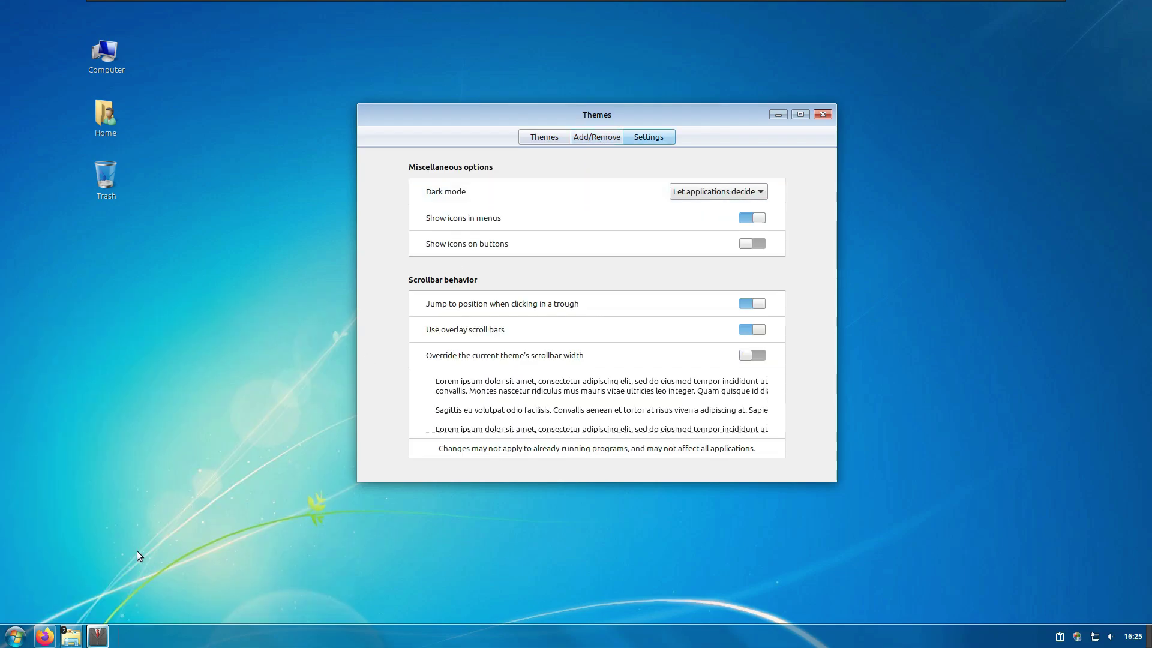
pyautogui.click(15, 636)
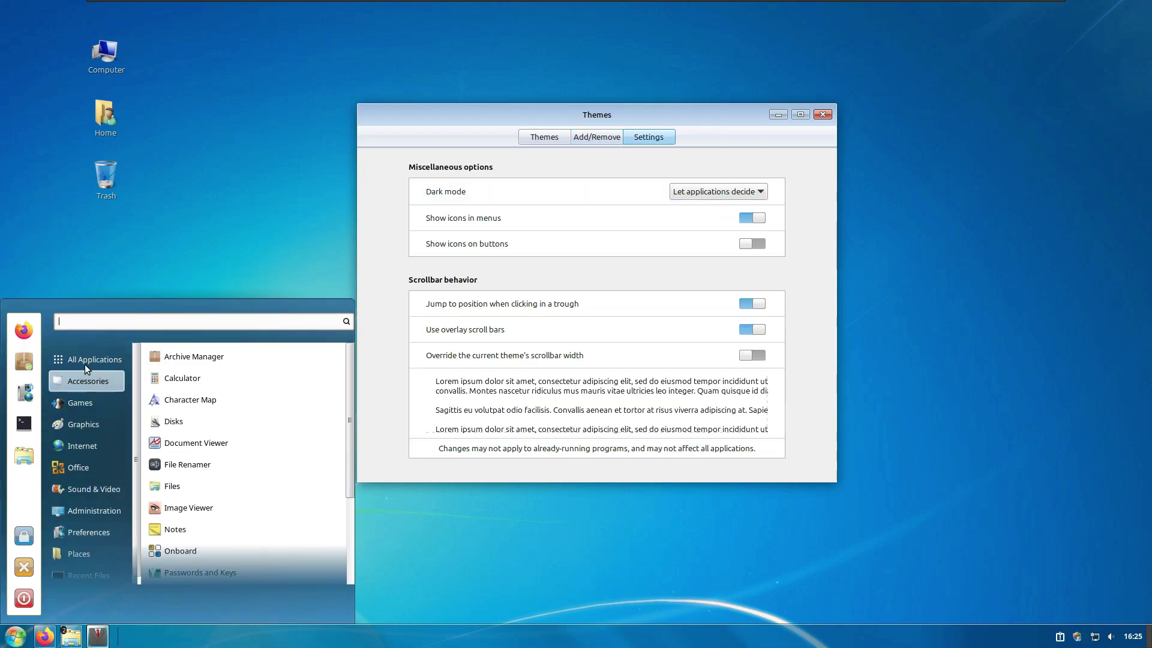
pyautogui.click(587, 499)
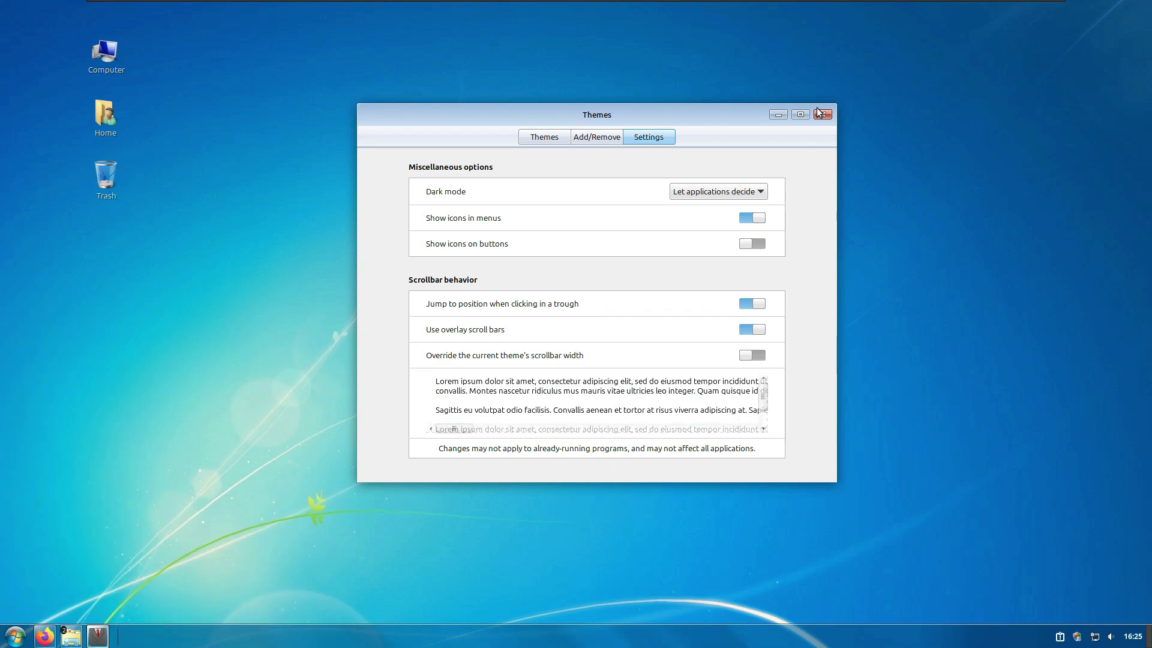
pyautogui.click(820, 114)
# - Bring Firefox forward and scroll the article to its Windows 7 Start Menu clone steps
pyautogui.click(43, 636)
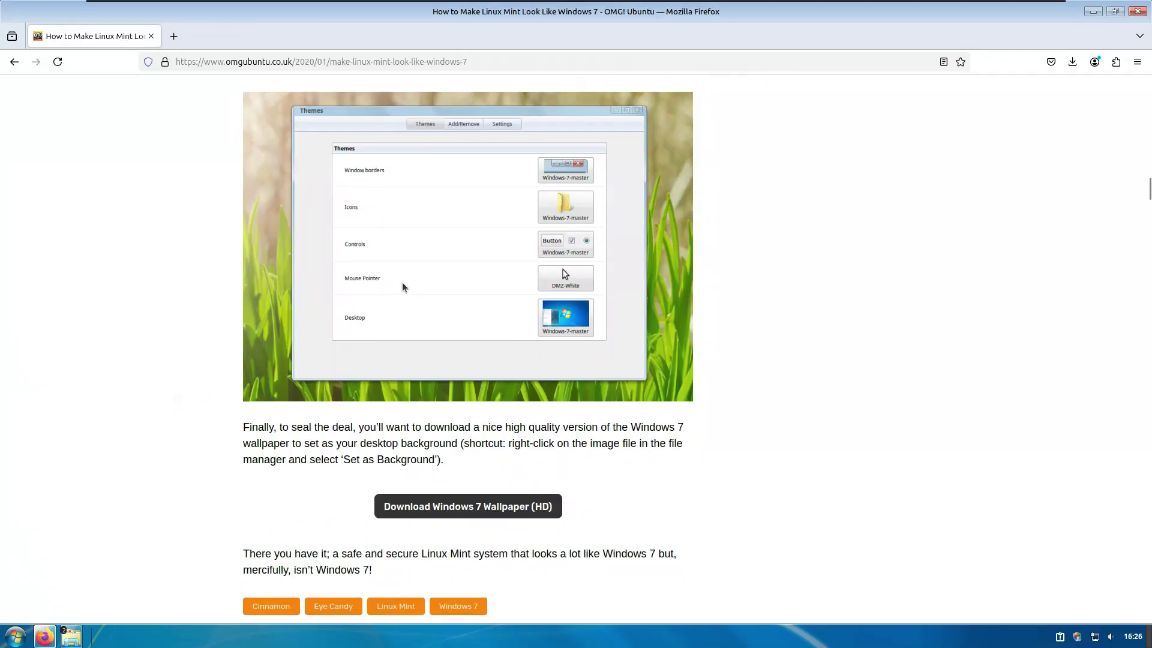
pyautogui.scroll(15, 455, 358)
pyautogui.scroll(-7, 454, 358)
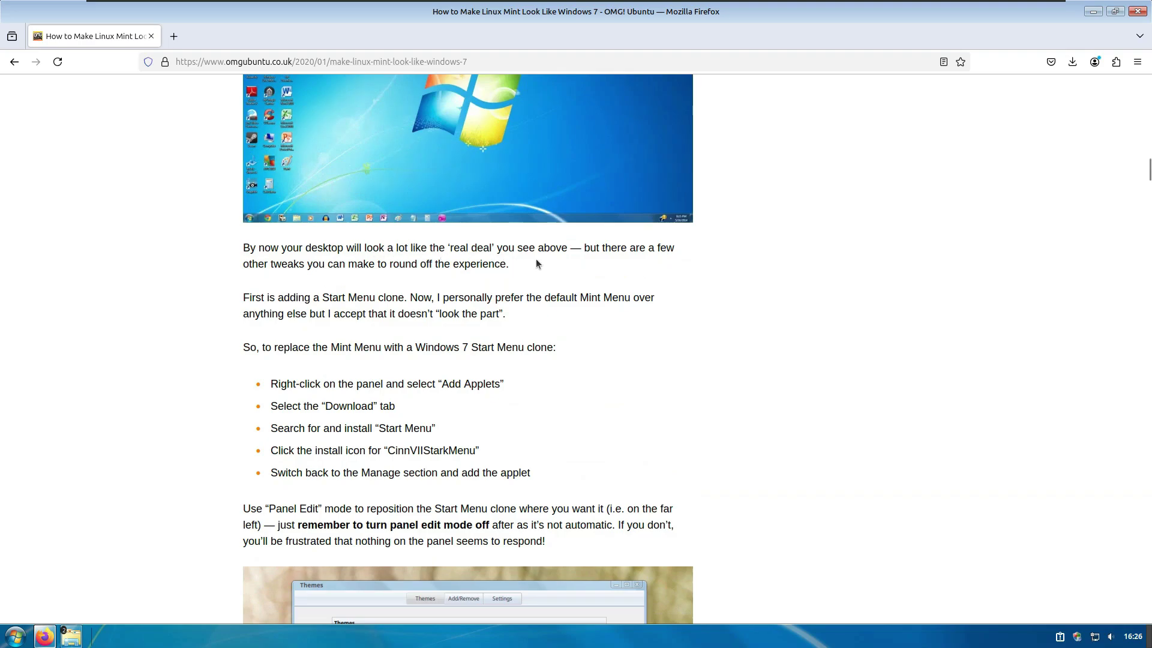
pyautogui.scroll(3, 537, 264)
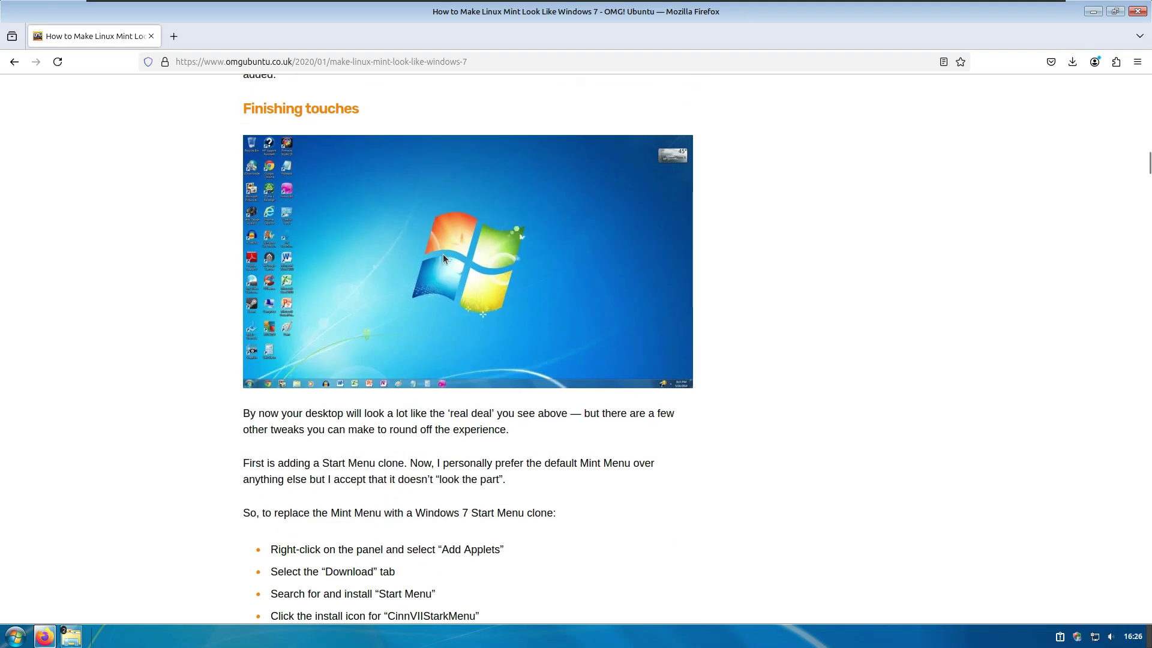
pyautogui.scroll(-4, 443, 253)
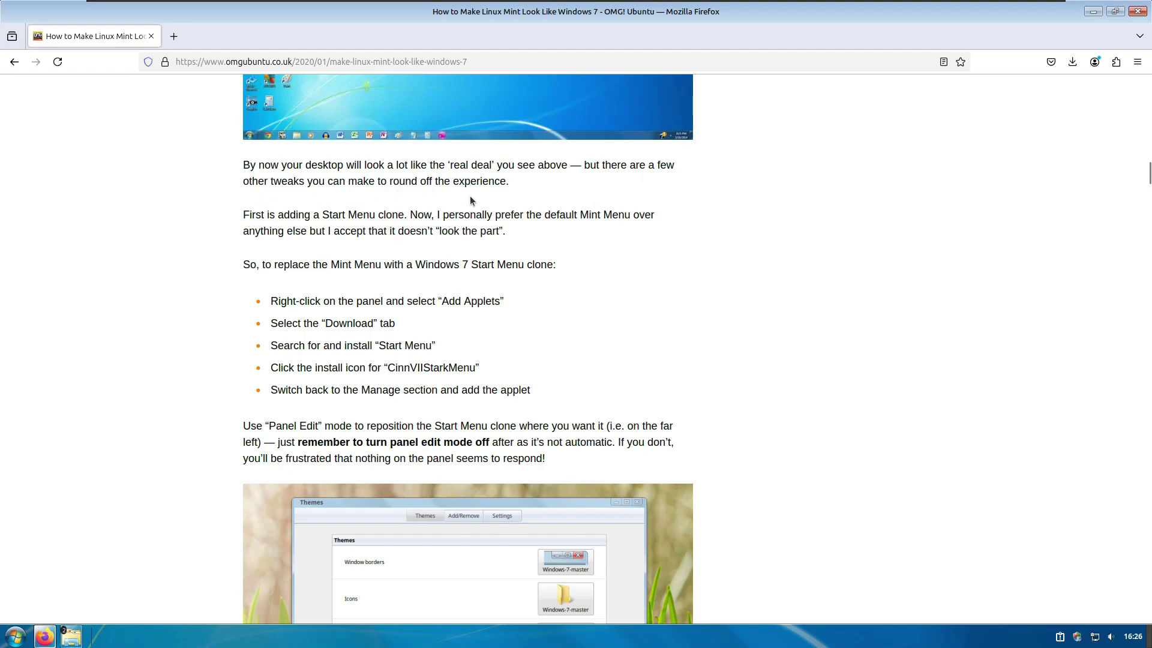
pyautogui.scroll(-3, 288, 226)
pyautogui.moveTo(294, 178); pyautogui.dragTo(432, 201)
pyautogui.click(289, 370)
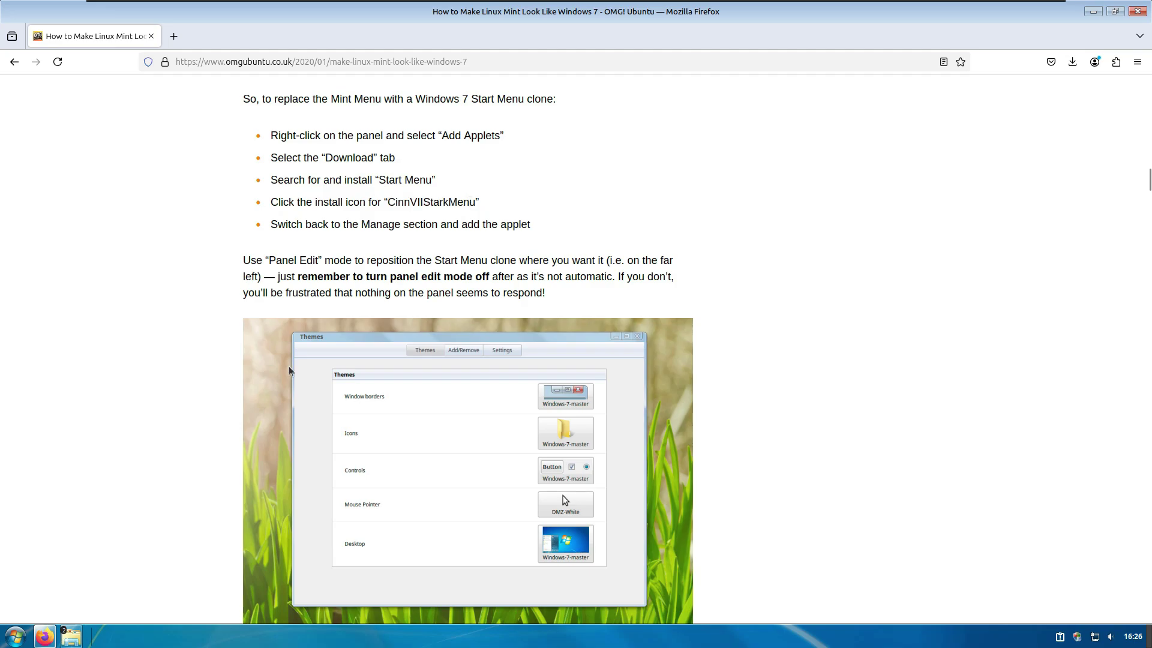
pyautogui.click(15, 636)
pyautogui.click(502, 387)
pyautogui.scroll(-4, 502, 387)
pyautogui.scroll(5, 423, 494)
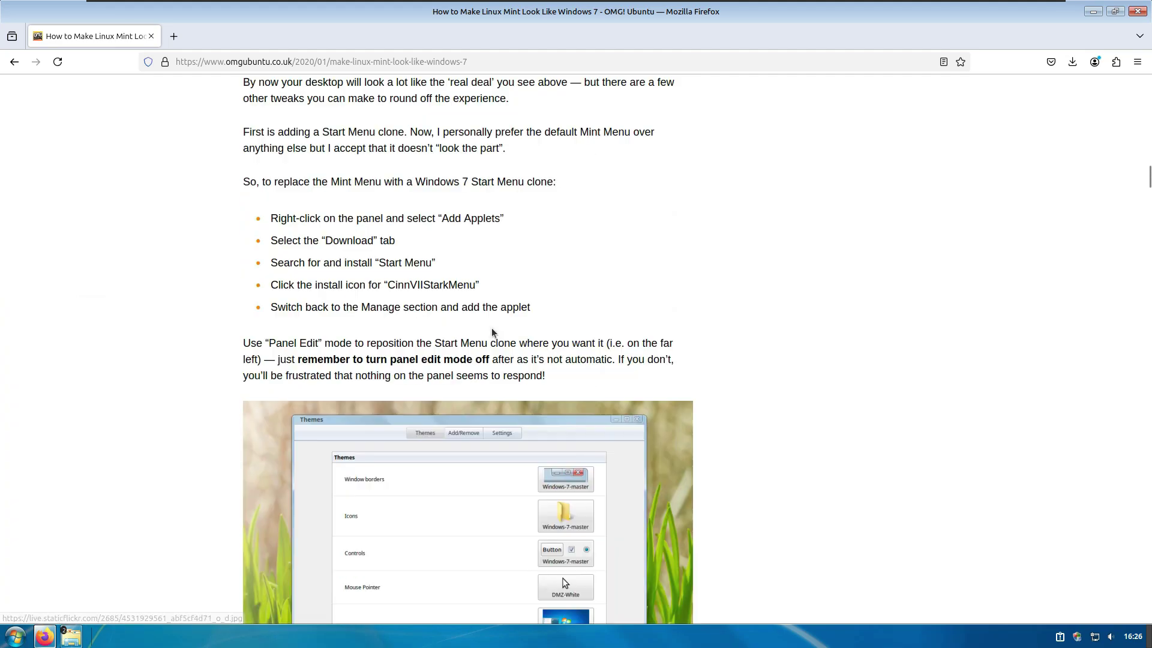
# - Open the Applets manager from the panel's context menu, leaving panel edit mode off
pyautogui.press('super+d')
pyautogui.rightClick(405, 636)
pyautogui.click(406, 484)
pyautogui.click(393, 460)
pyautogui.rightClick(396, 636)
pyautogui.click(432, 488)
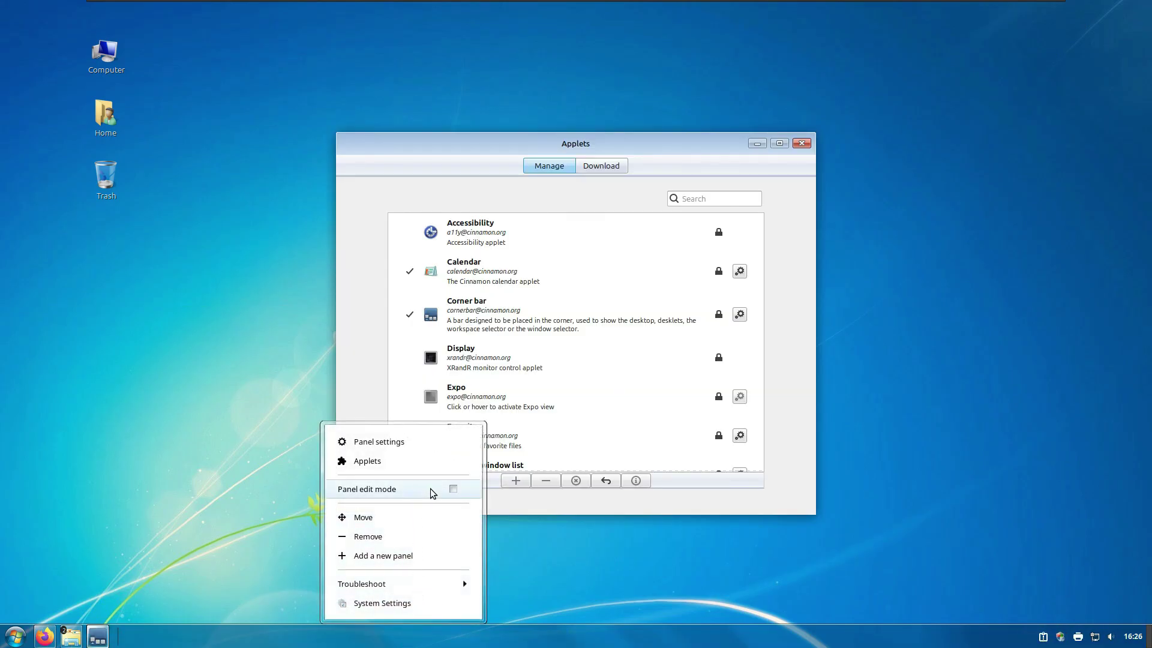
pyautogui.click(650, 198)
pyautogui.scroll(-5, 594, 300)
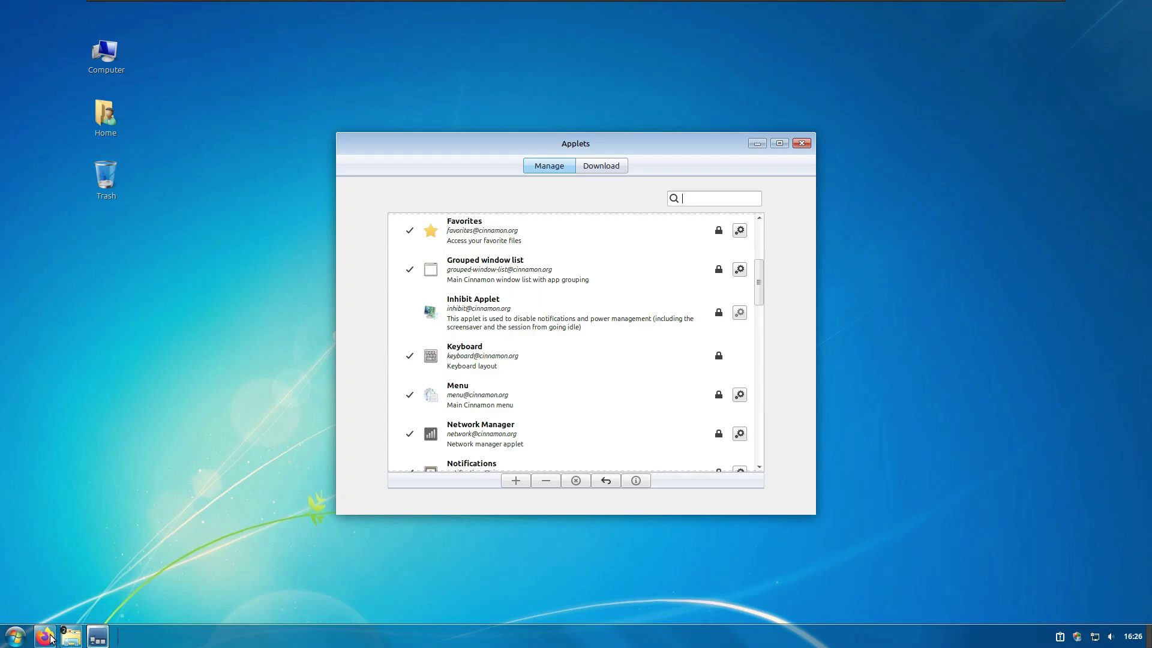
# - Copy the name 'CinnVIIStarkMenu' from the Firefox article
pyautogui.click(44, 636)
pyautogui.scroll(-8, 456, 230)
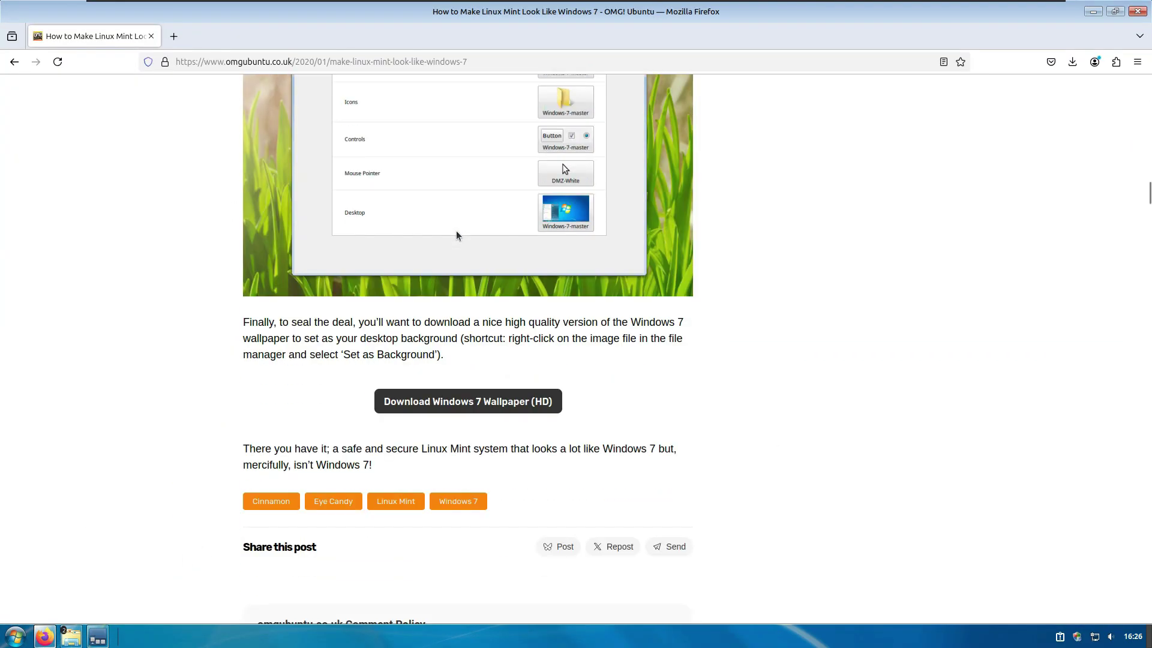
pyautogui.scroll(10, 456, 230)
pyautogui.scroll(-1, 427, 280)
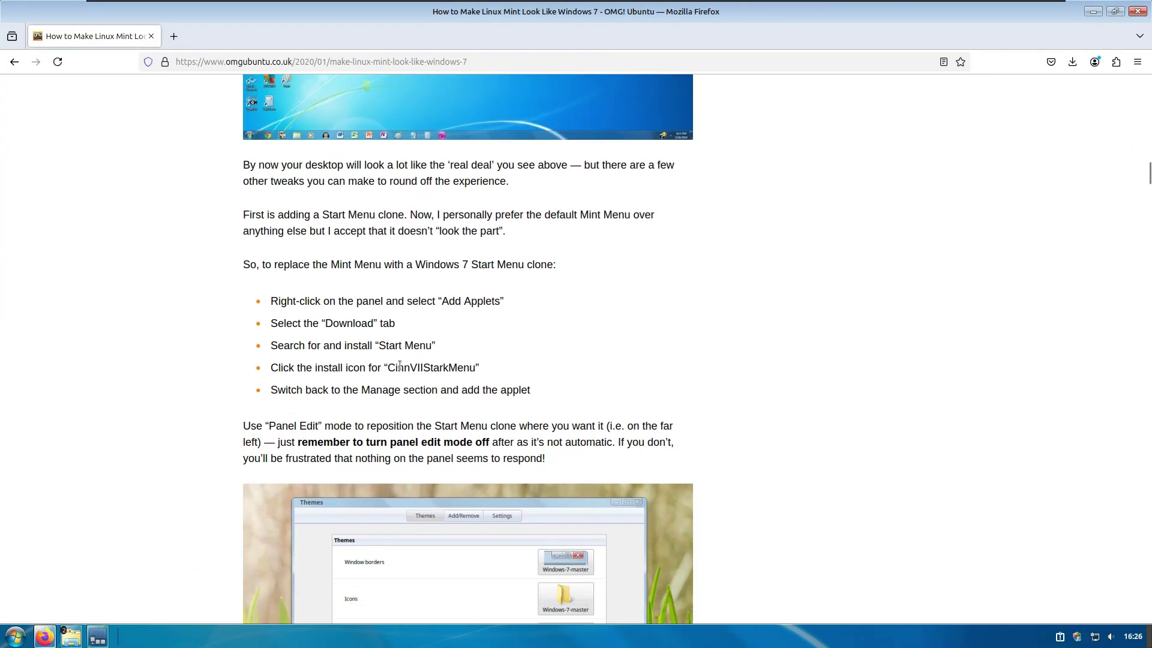
pyautogui.moveTo(391, 368); pyautogui.dragTo(469, 367)
pyautogui.rightClick(459, 367)
pyautogui.click(489, 379)
# - Paste 'CinnVIIStarkMenu' into the Download tab search and install the applet
pyautogui.click(97, 636)
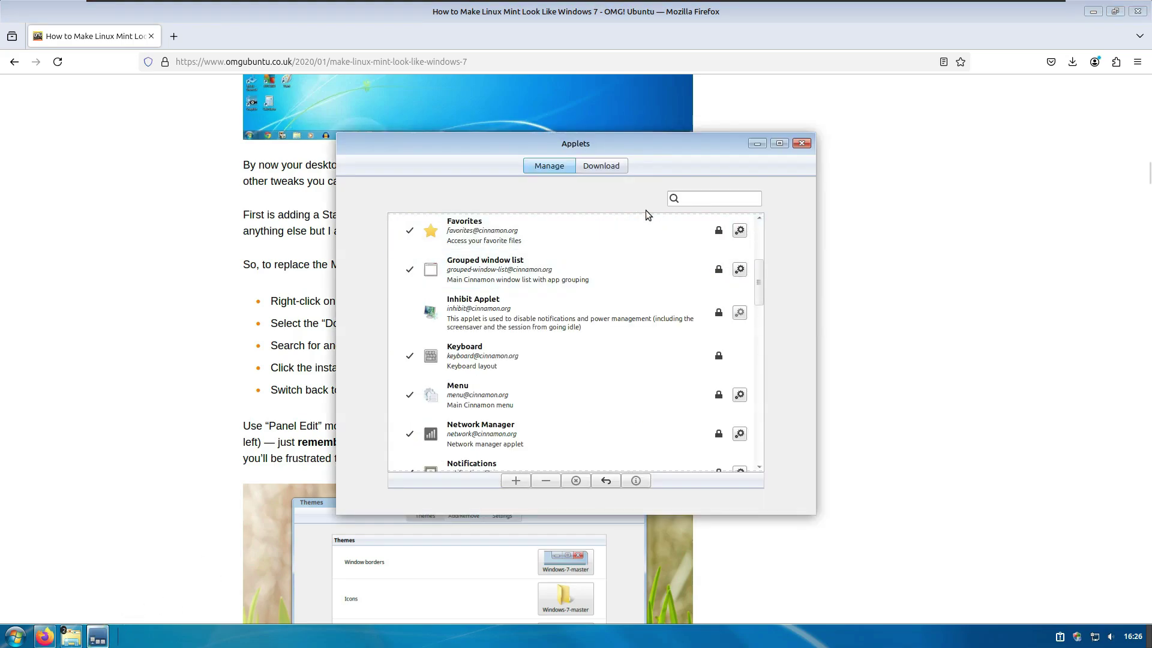
pyautogui.hotkey('ctrl', 'v')
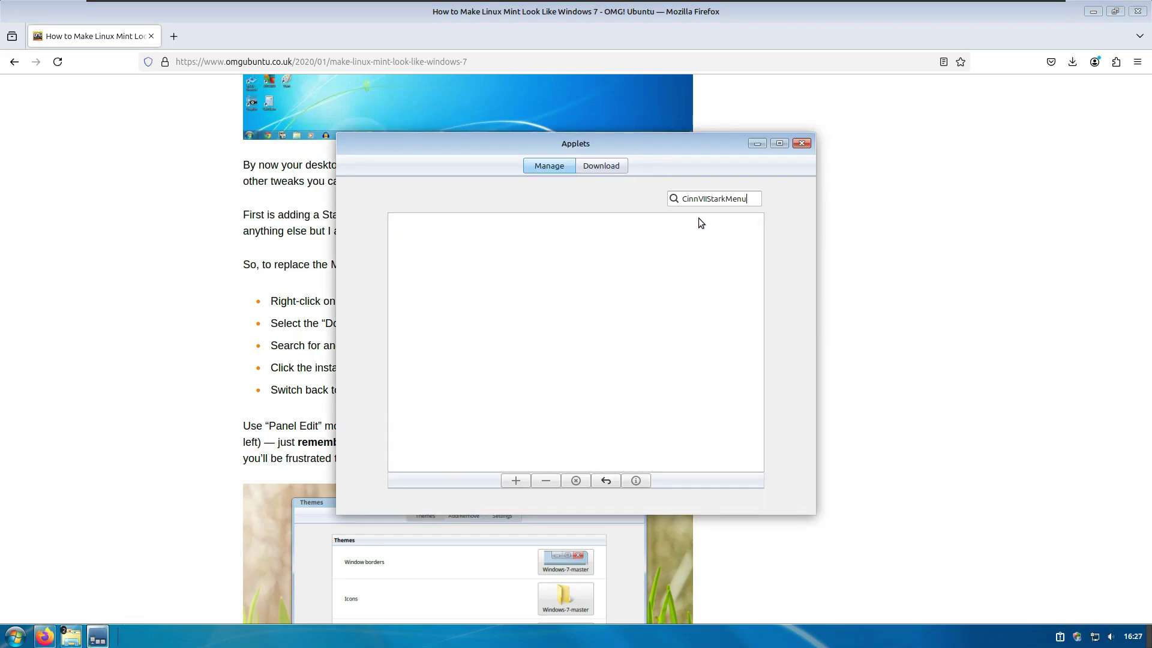
pyautogui.click(610, 164)
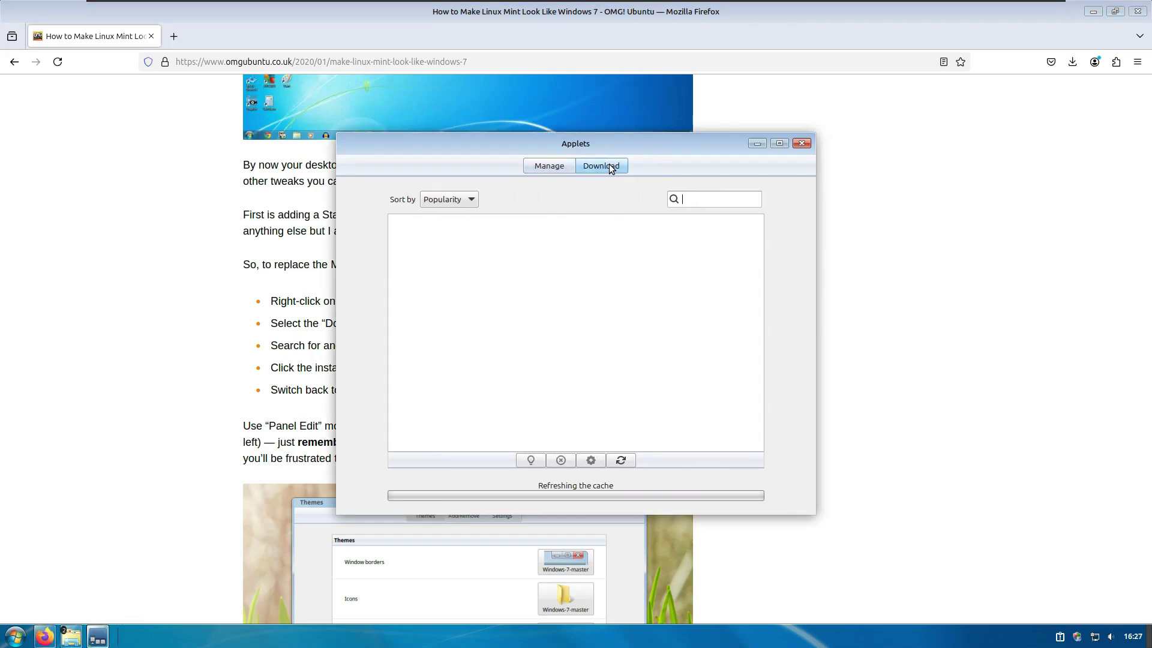
pyautogui.click(704, 197)
pyautogui.hotkey('ctrl', 'v')
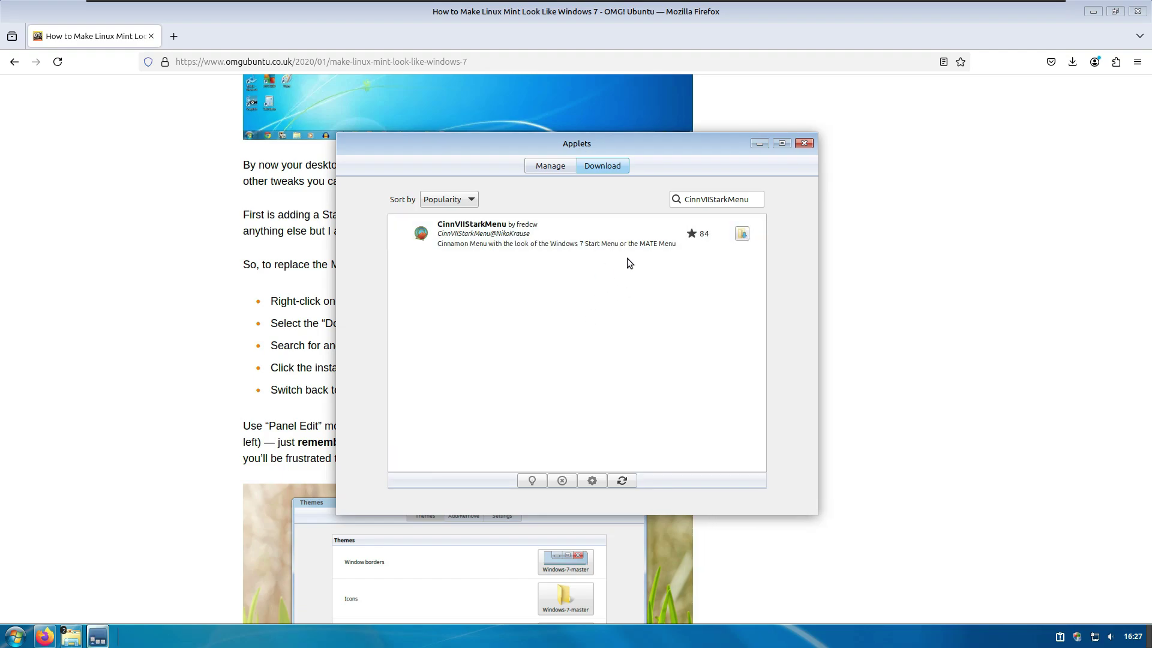
pyautogui.click(742, 234)
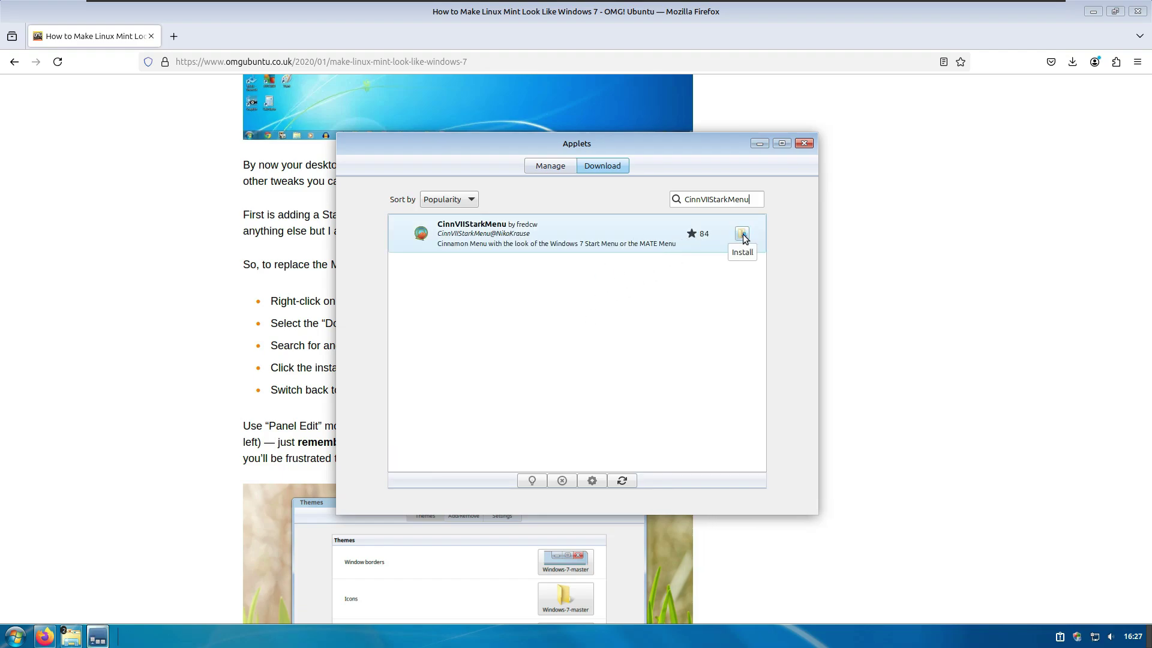
# - Add CinnVIIStarkMenu to the panel and compare it with the original Mint menu
pyautogui.click(769, 204)
pyautogui.click(522, 481)
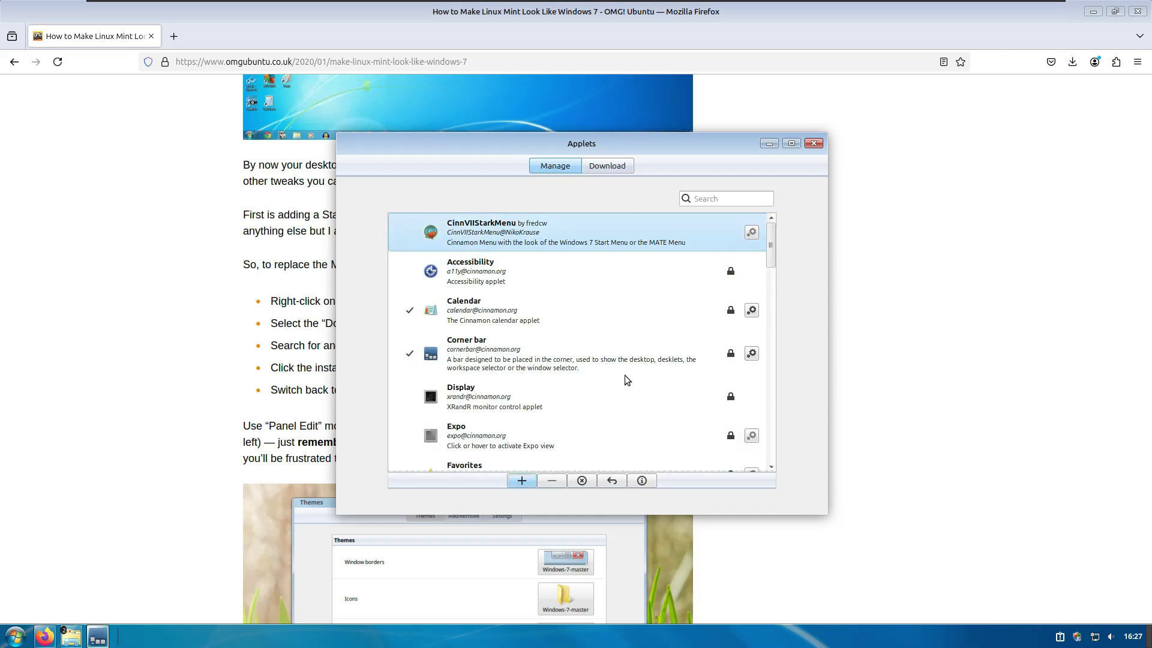
pyautogui.rightClick(1044, 639)
pyautogui.click(13, 638)
pyautogui.click(13, 638)
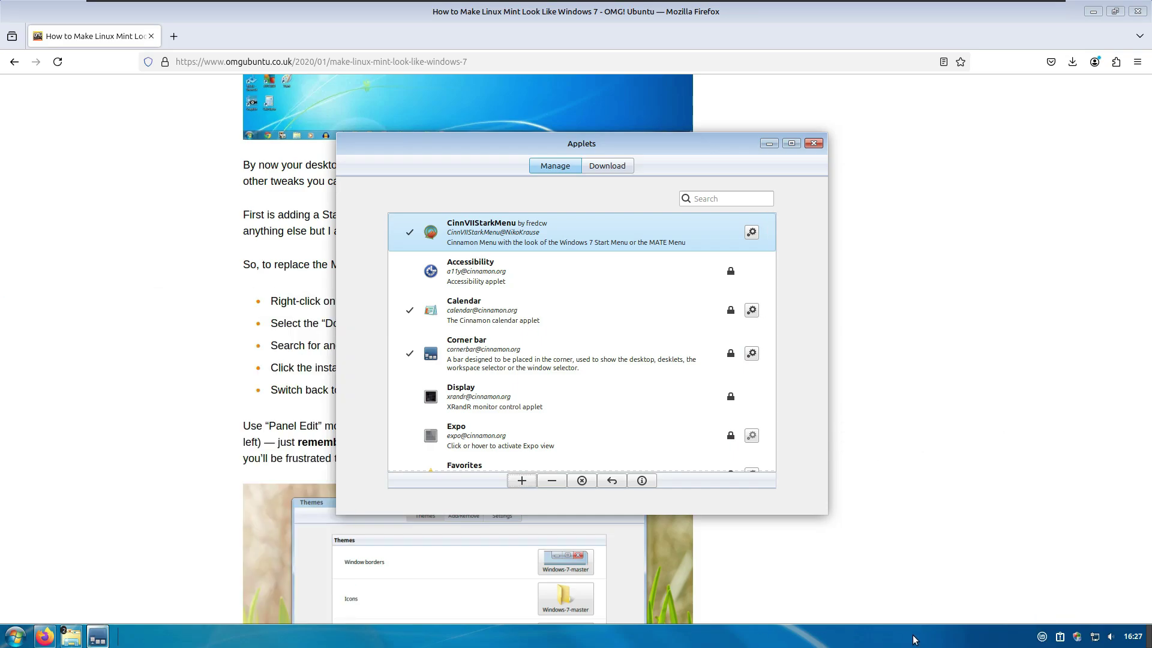
pyautogui.click(1043, 639)
pyautogui.click(1048, 639)
# - In panel edit mode, remove the old Menu applet from the panel
pyautogui.rightClick(544, 640)
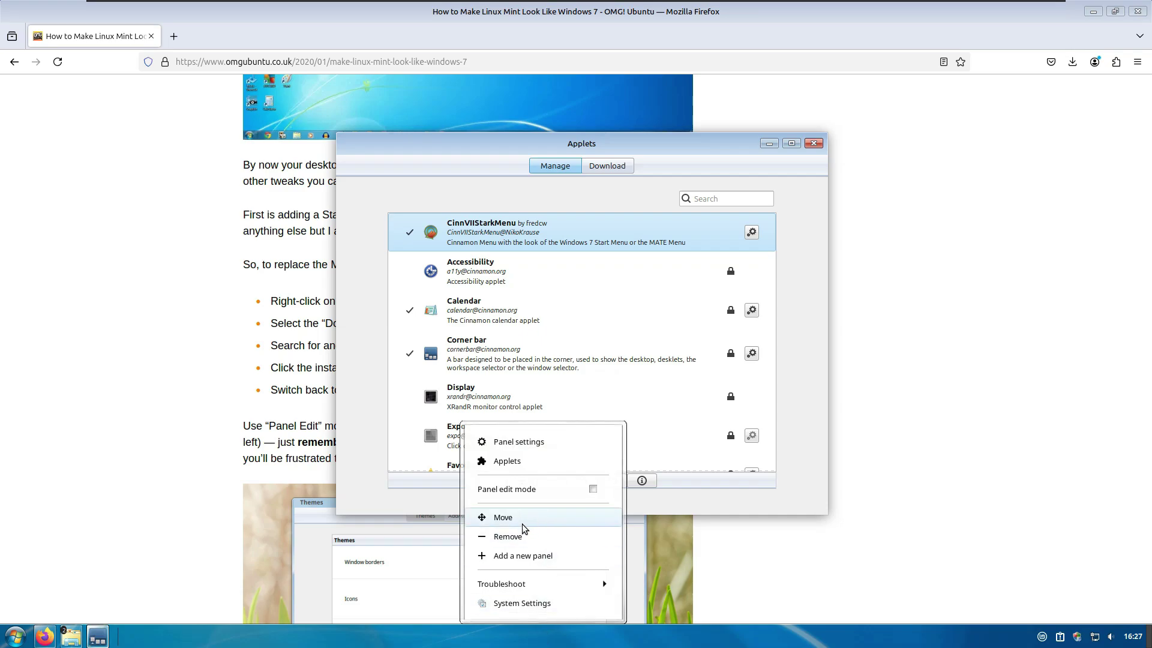
pyautogui.click(510, 489)
pyautogui.rightClick(9, 631)
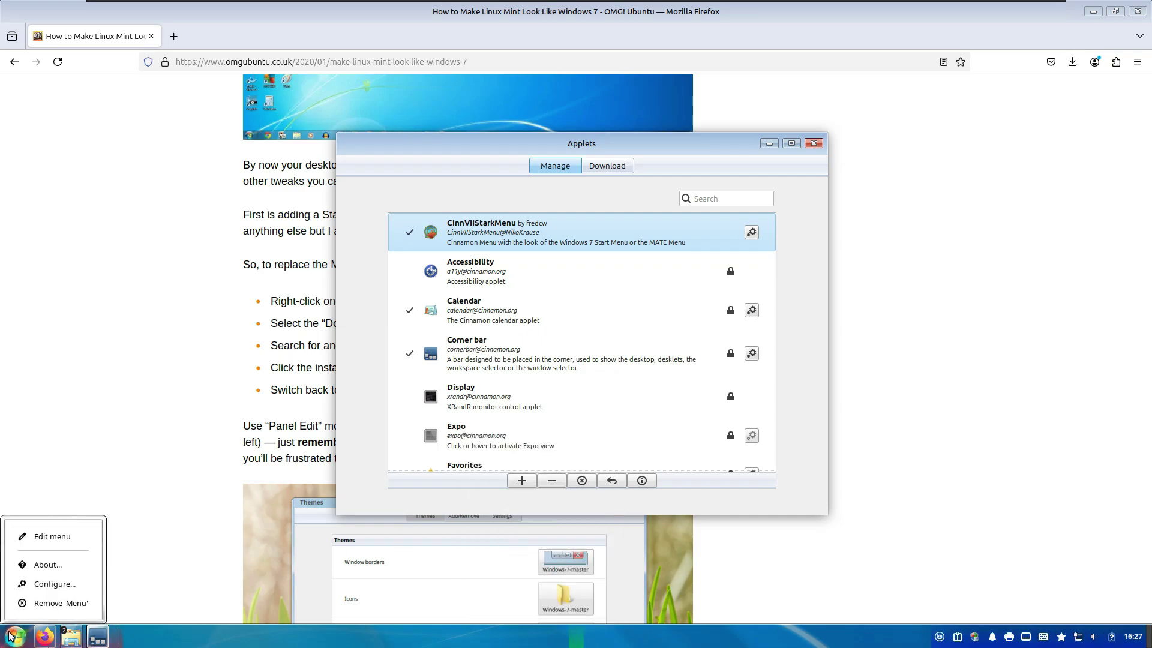
pyautogui.click(70, 606)
pyautogui.click(549, 336)
pyautogui.rightClick(12, 635)
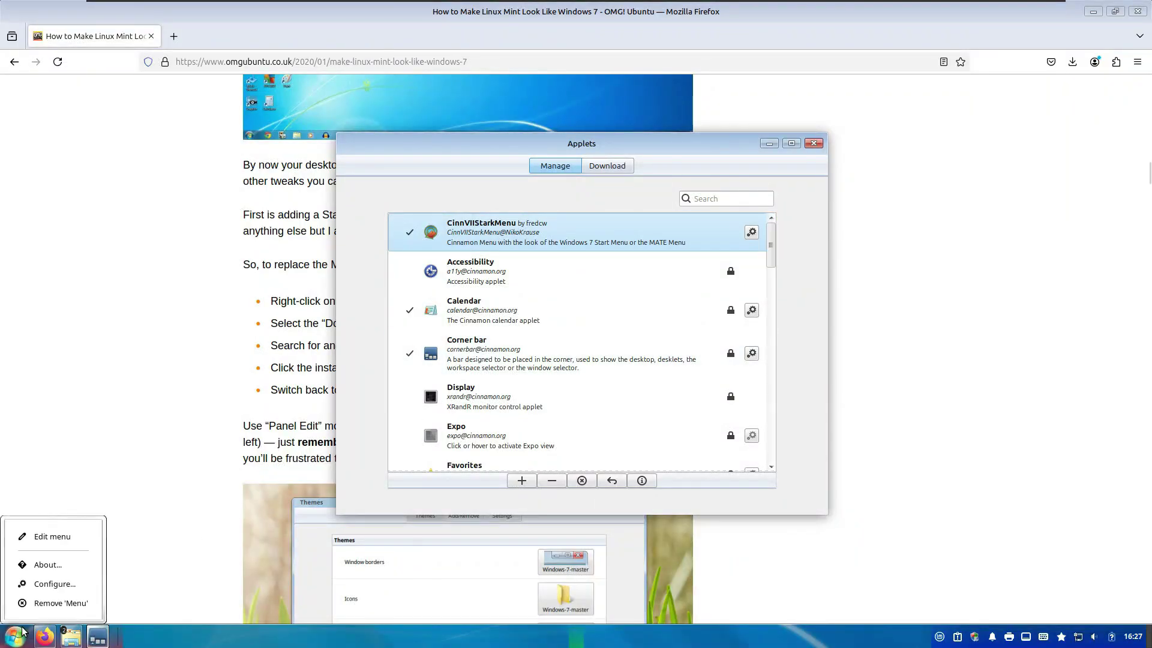
pyautogui.click(72, 603)
pyautogui.click(616, 338)
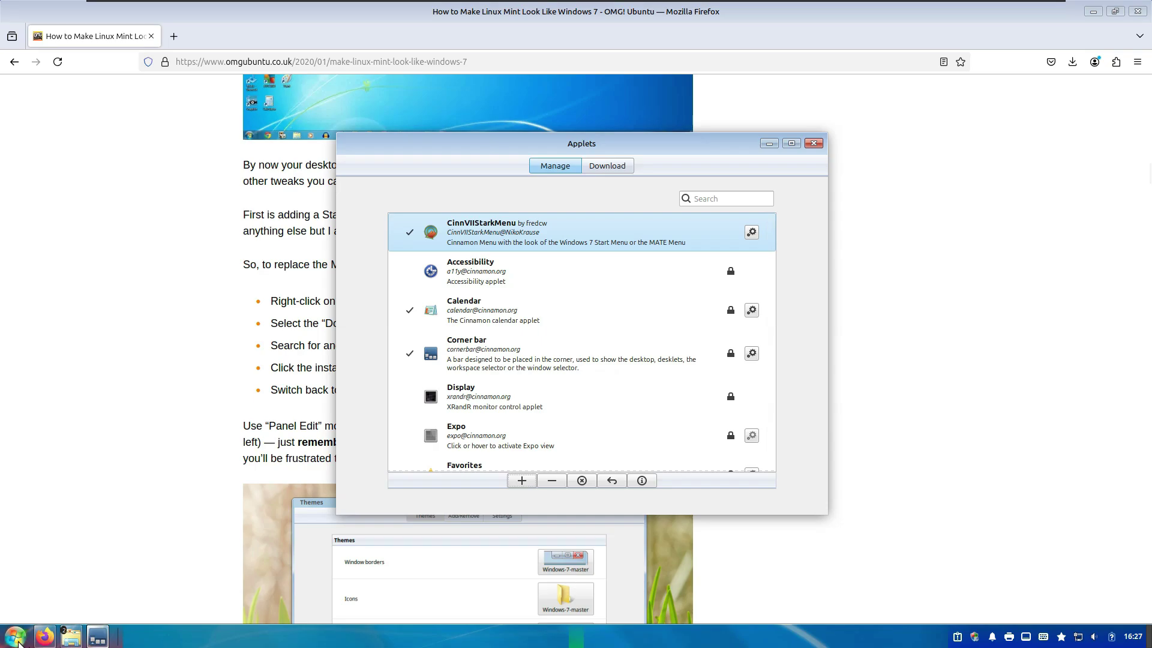
# - Open the new Windows 7-style start menu with Super, then close the Applets window
pyautogui.rightClick(614, 634)
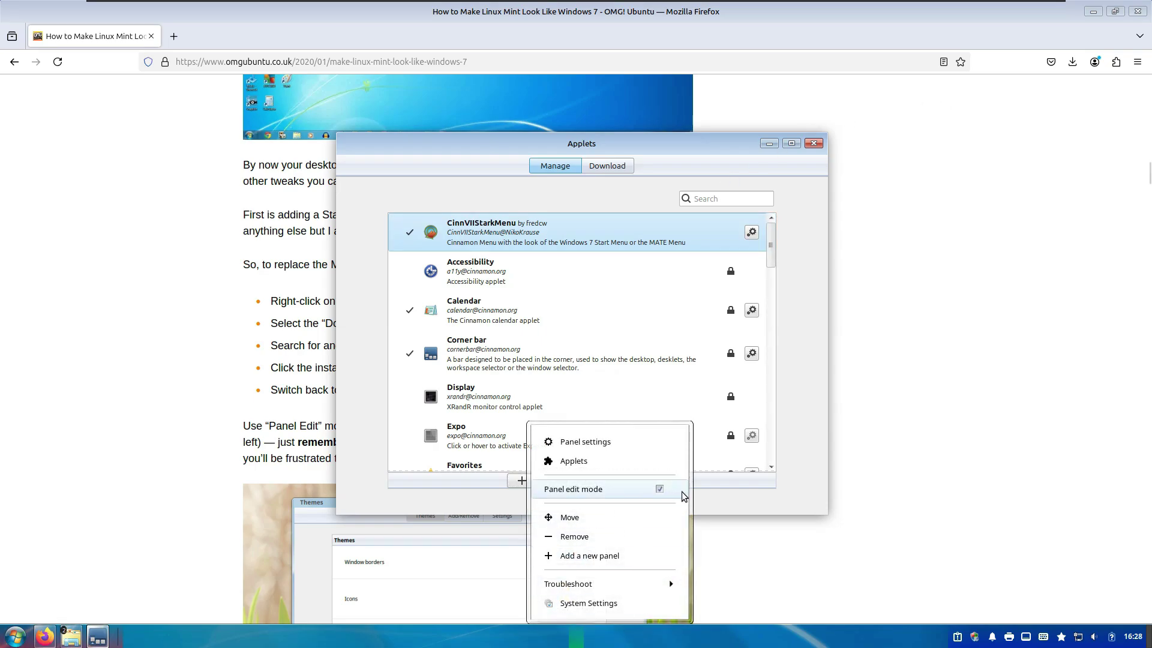
pyautogui.press('super')
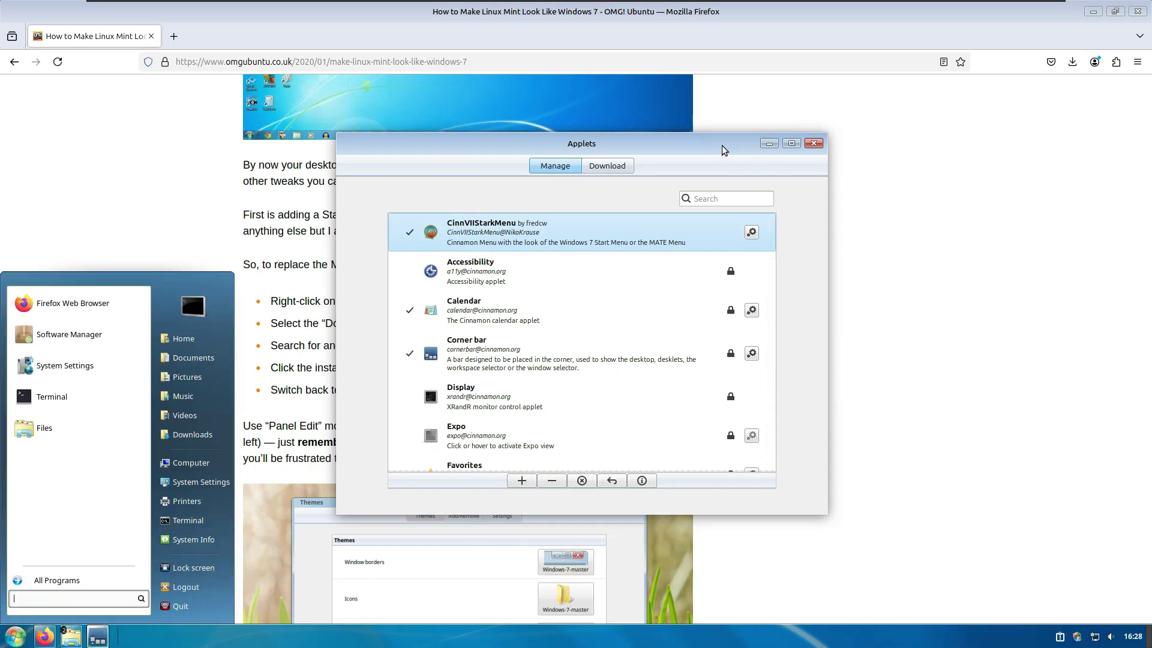
pyautogui.click(814, 143)
pyautogui.click(813, 143)
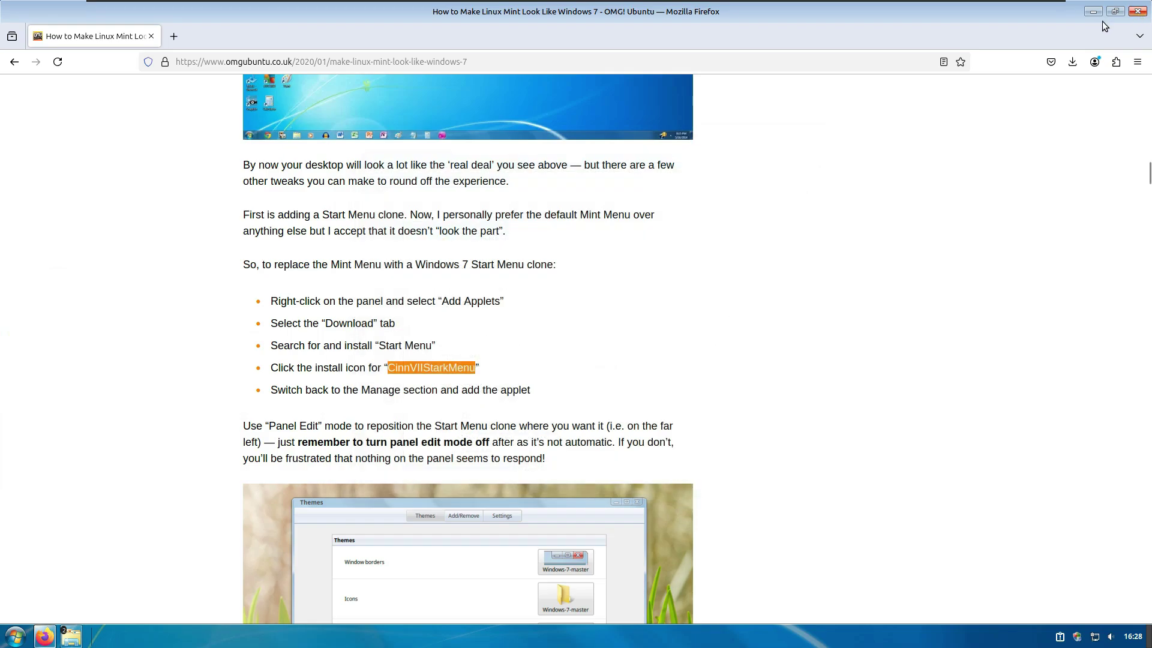
# - Highlight the Windows 7 wallpaper sentence, close Firefox, and box-select the top-left desktop icons
pyautogui.scroll(-7, 454, 382)
pyautogui.moveTo(247, 405); pyautogui.dragTo(328, 422)
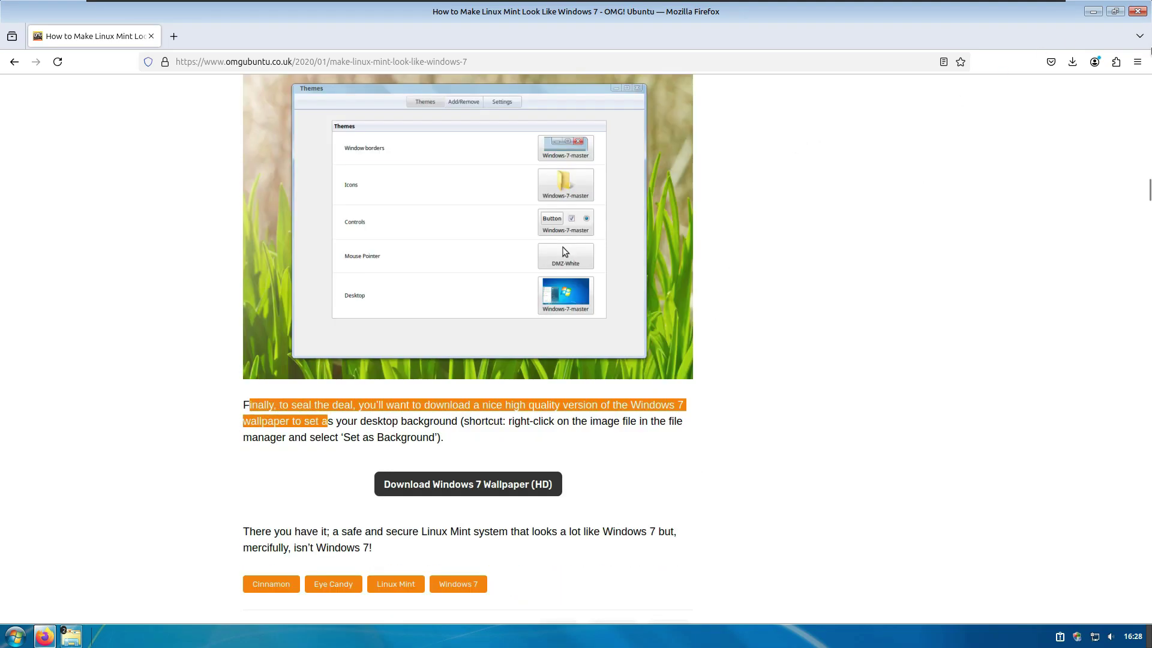
pyautogui.click(1147, 4)
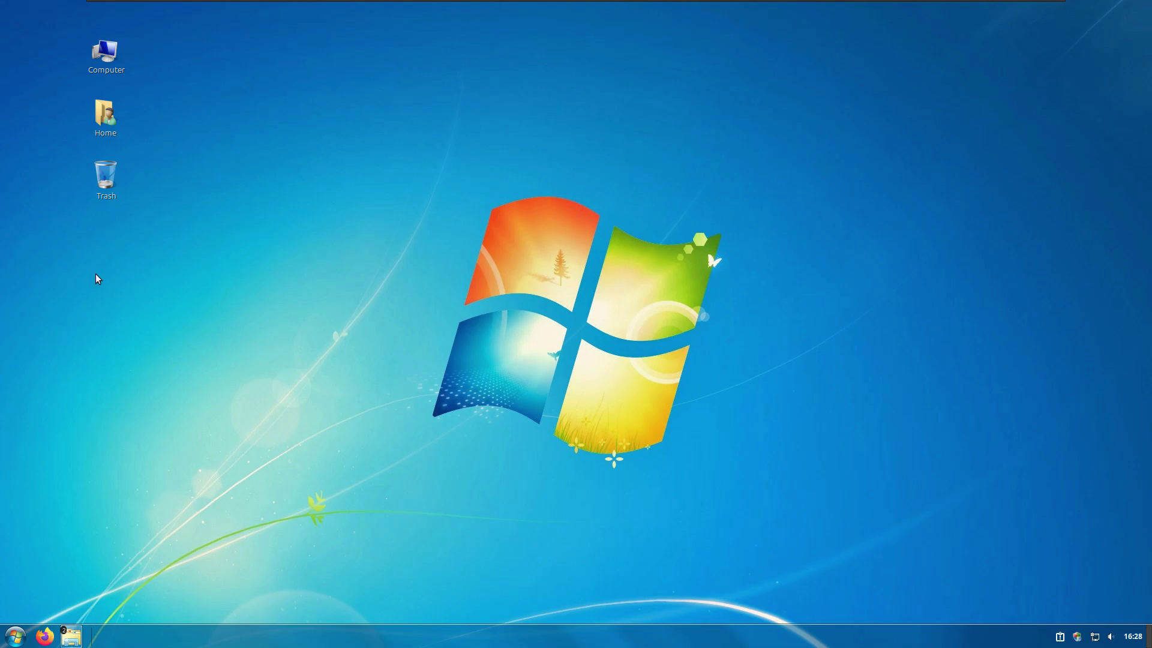
pyautogui.moveTo(281, 276); pyautogui.dragTo(63, 38)
# - Bring up the .themes file manager window, open the Music folder, and move the window
pyautogui.moveTo(71, 636)
pyautogui.click(74, 576)
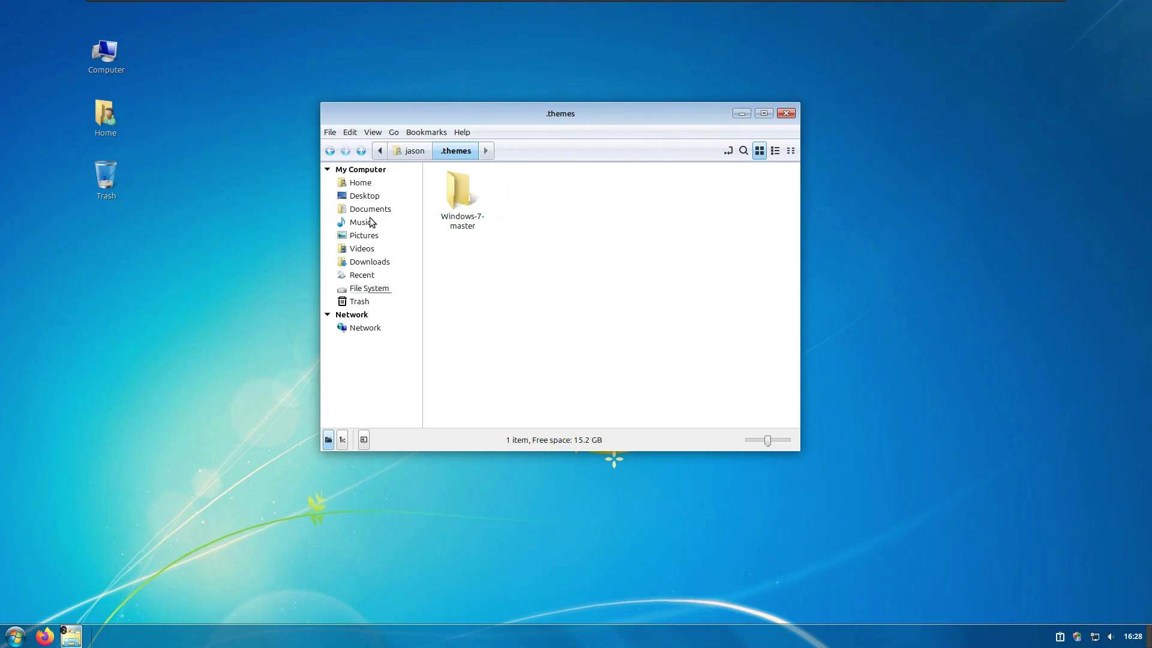
pyautogui.click(363, 196)
pyautogui.click(360, 222)
pyautogui.moveTo(723, 120); pyautogui.dragTo(692, 202)
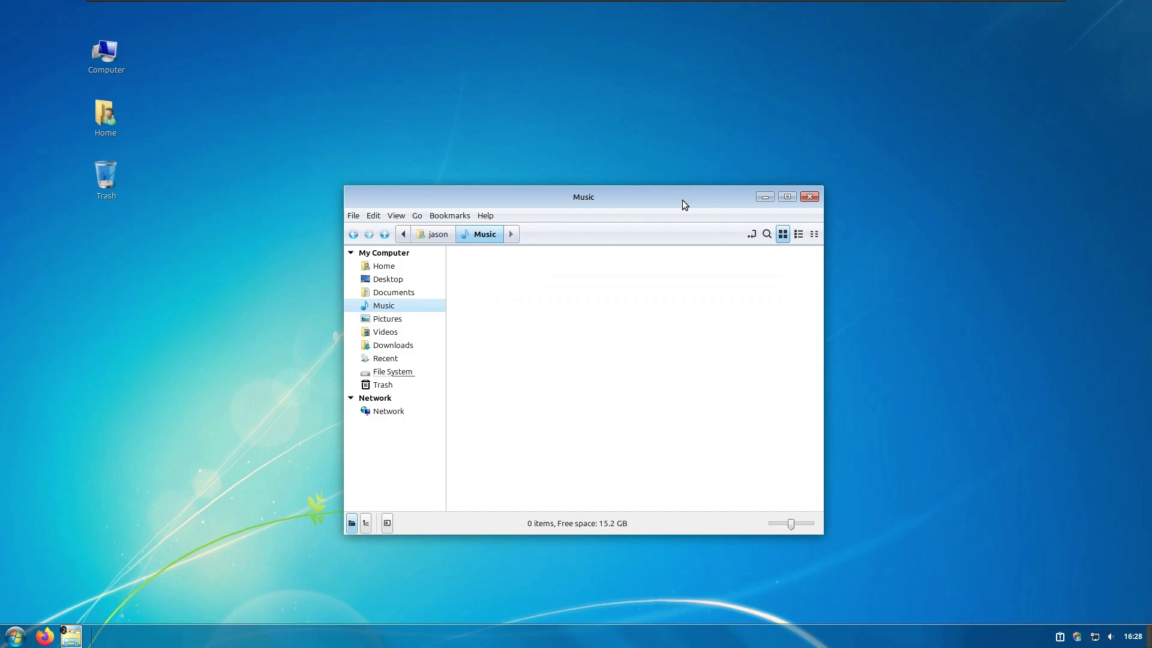
# - Launch and minimize Firefox, drag the Music window to the right side, then refocus Firefox
pyautogui.click(45, 636)
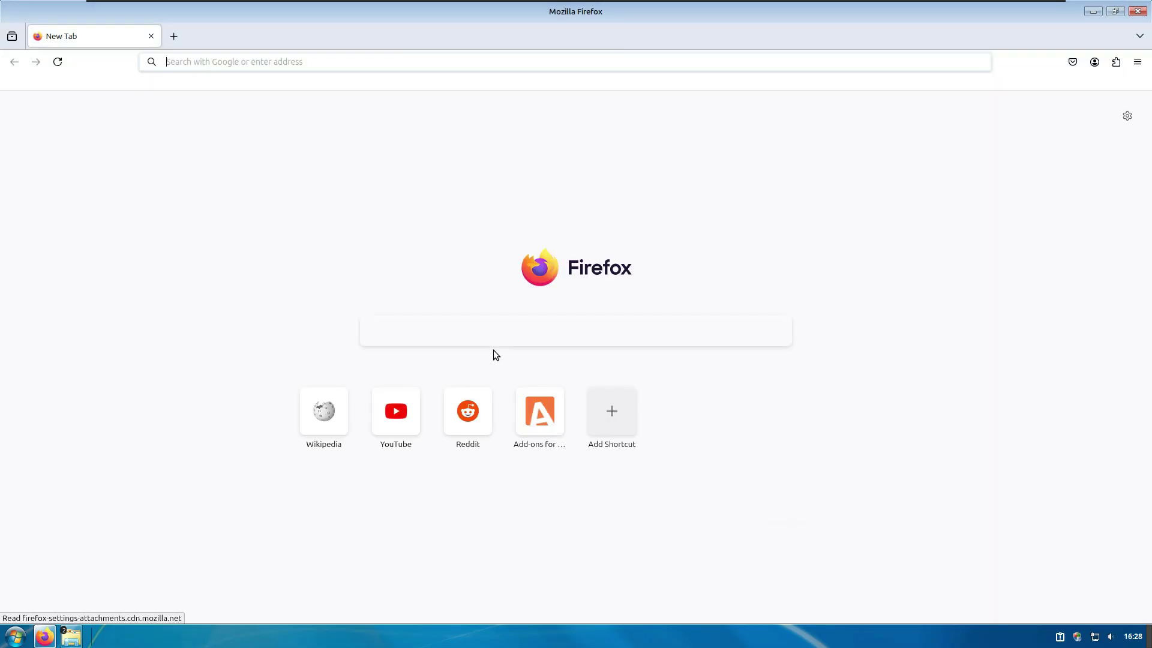
pyautogui.click(1116, 62)
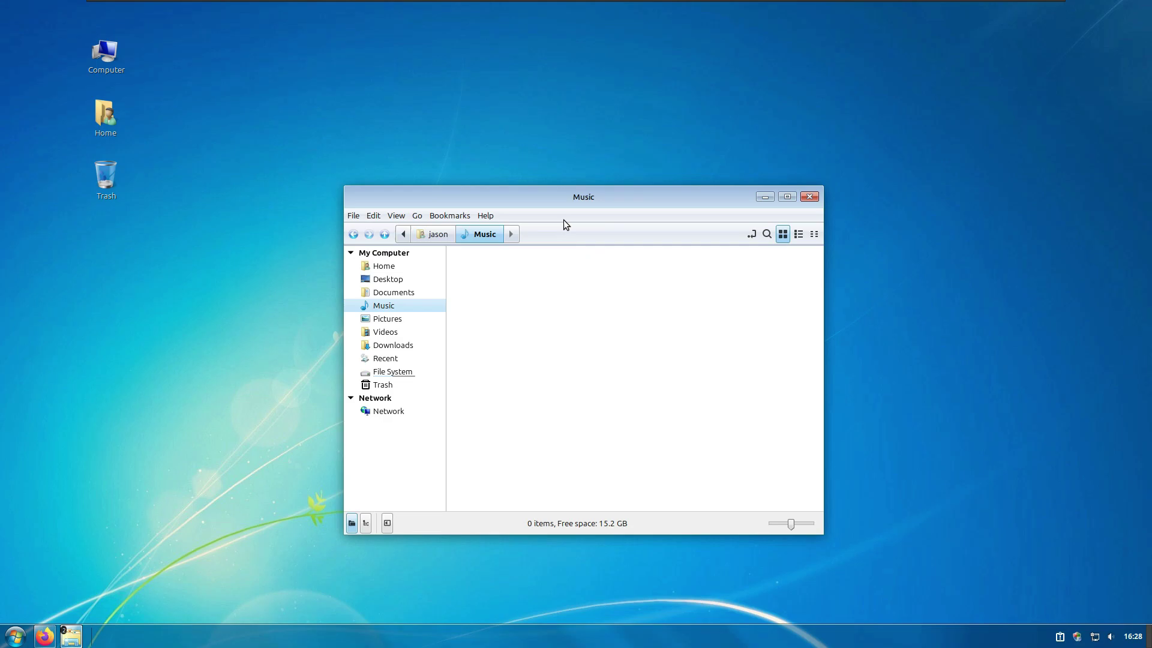
pyautogui.moveTo(564, 219); pyautogui.dragTo(585, 221)
pyautogui.moveTo(431, 199); pyautogui.dragTo(582, 205)
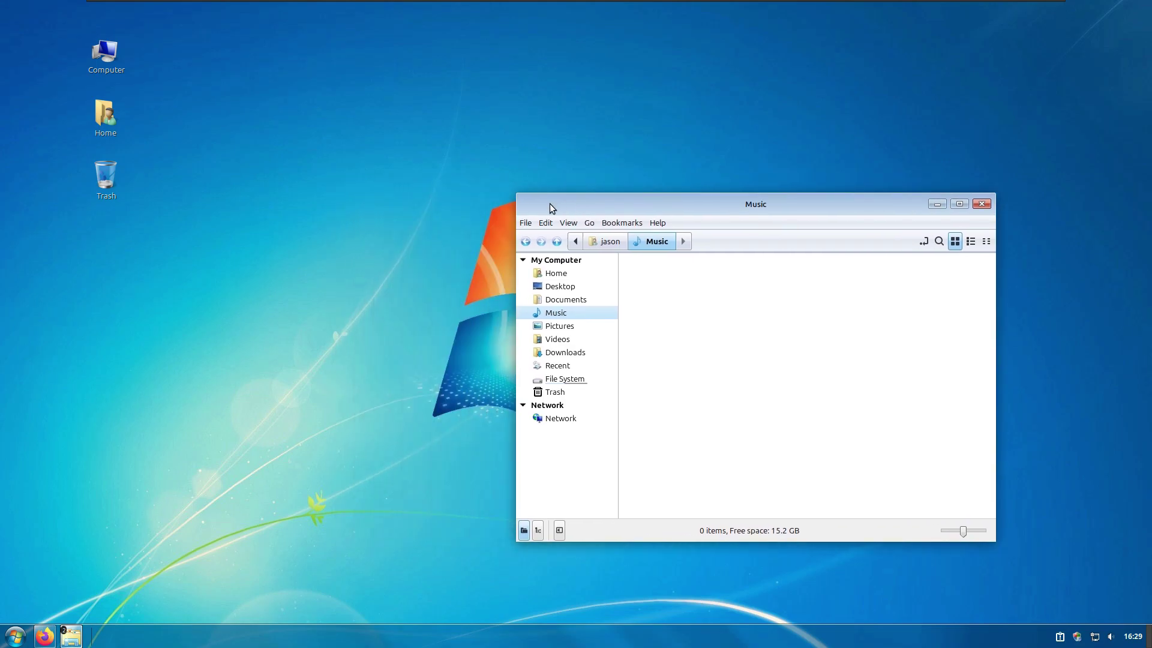
pyautogui.click(47, 638)
# - Search Google for 'how to add aero glass to linux mint'
pyautogui.click(240, 60)
pyautogui.write('hp')
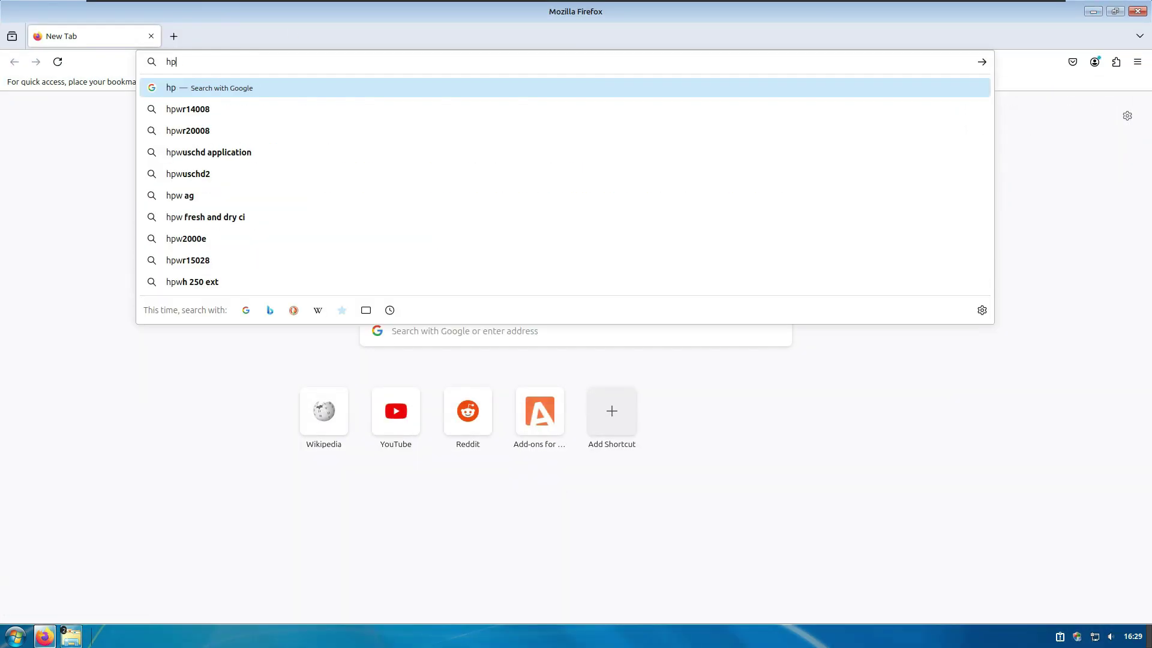
pyautogui.press('BackSpace')
pyautogui.write('ow to add areo f')
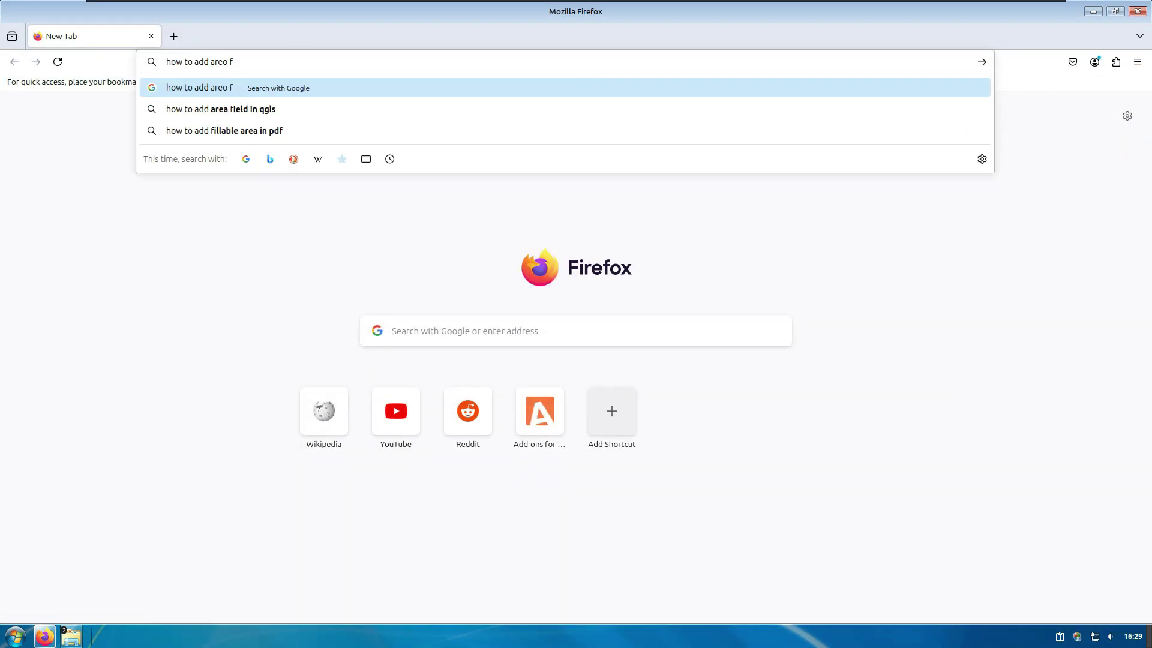
pyautogui.press('BackSpace')
pyautogui.write('glass to li')
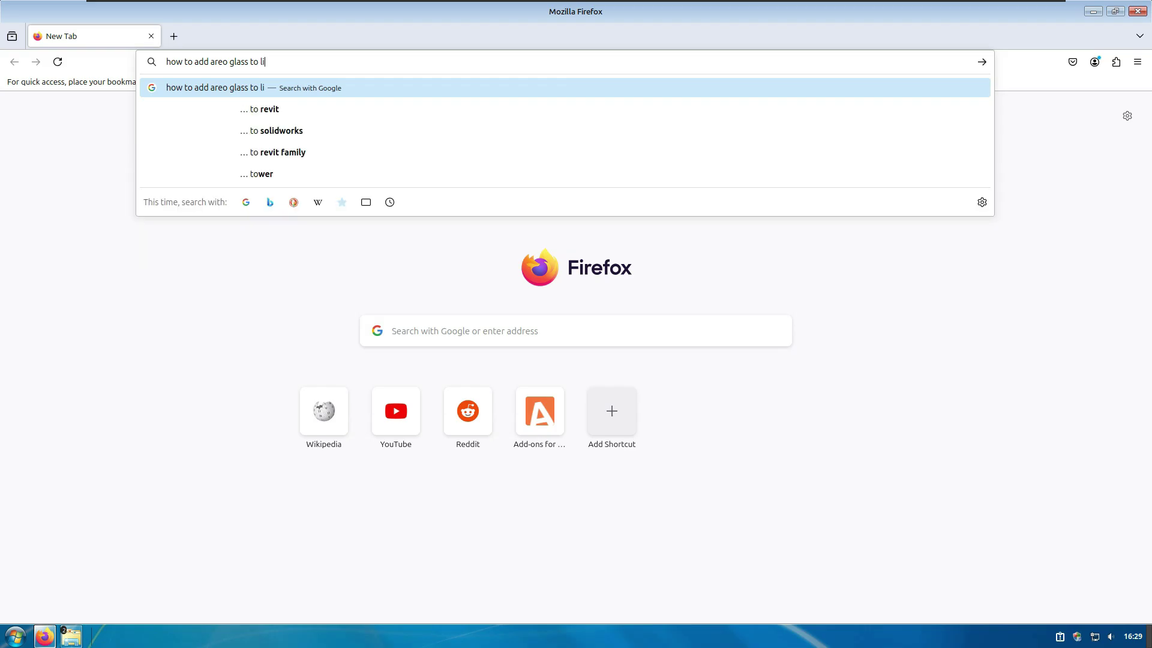
pyautogui.write('nux mint')
pyautogui.press('Return')
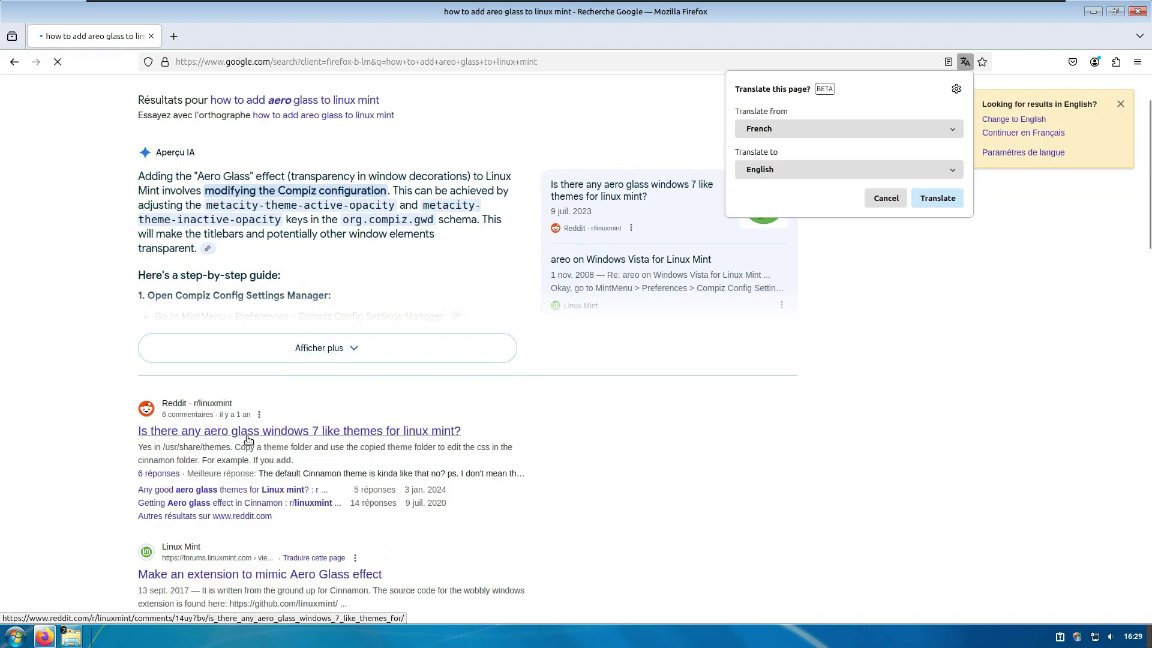
# - Open the Reddit thread about aero glass themes, skim it, and minimize Firefox
pyautogui.click(401, 432)
pyautogui.click(401, 431)
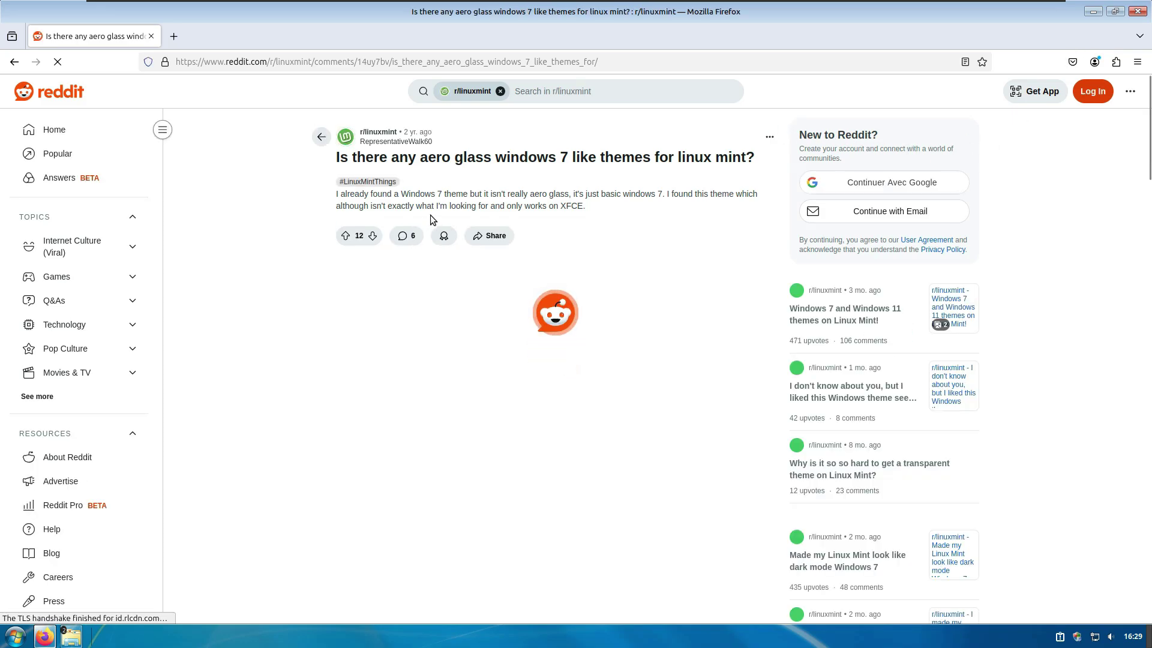
pyautogui.scroll(-3, 470, 407)
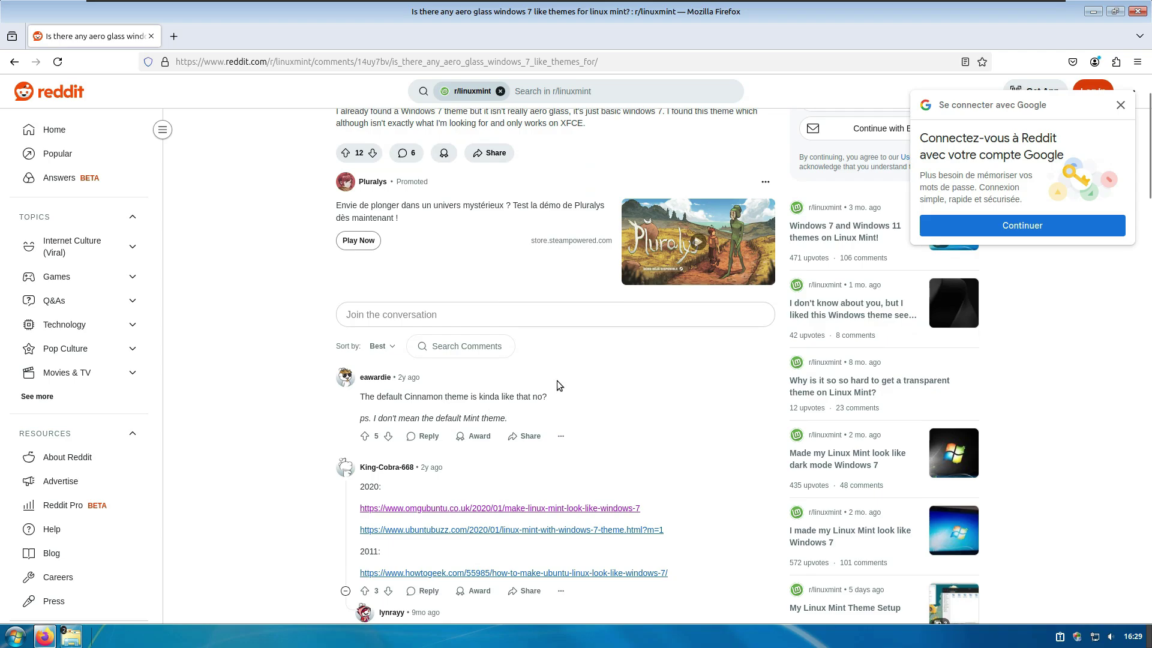
pyautogui.scroll(-3, 543, 360)
pyautogui.click(1093, 11)
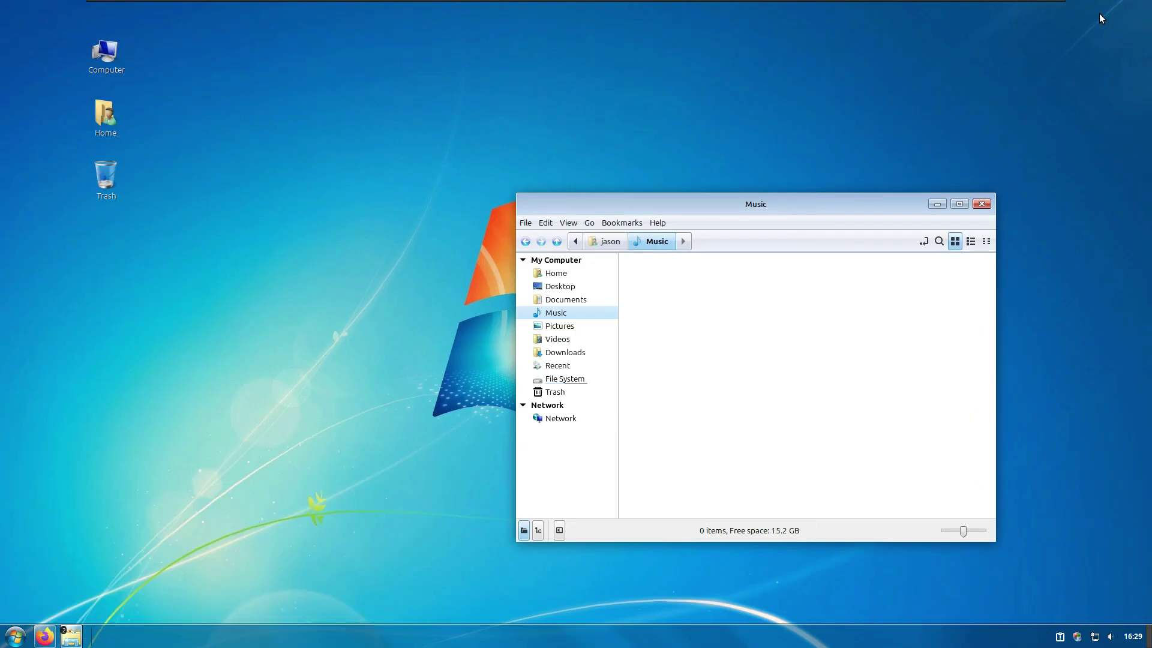
# - Move, maximize and restore the Music window, close it, then minimize the Firefox Reddit window
pyautogui.moveTo(904, 199); pyautogui.dragTo(787, 209)
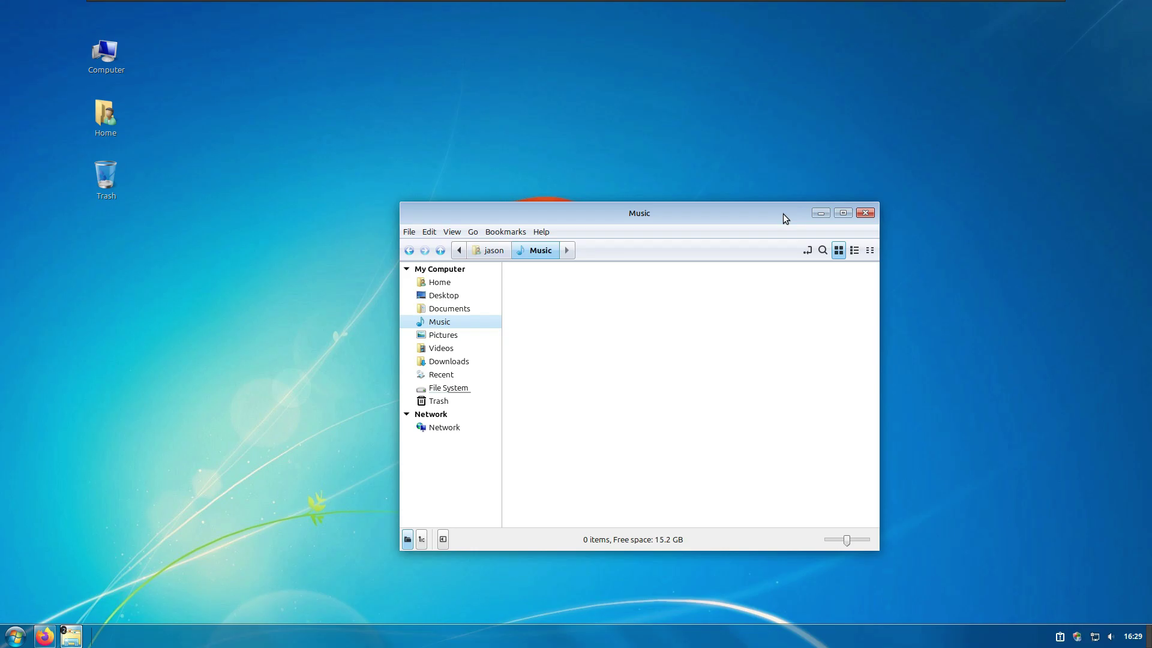
pyautogui.moveTo(721, 211); pyautogui.dragTo(598, 204)
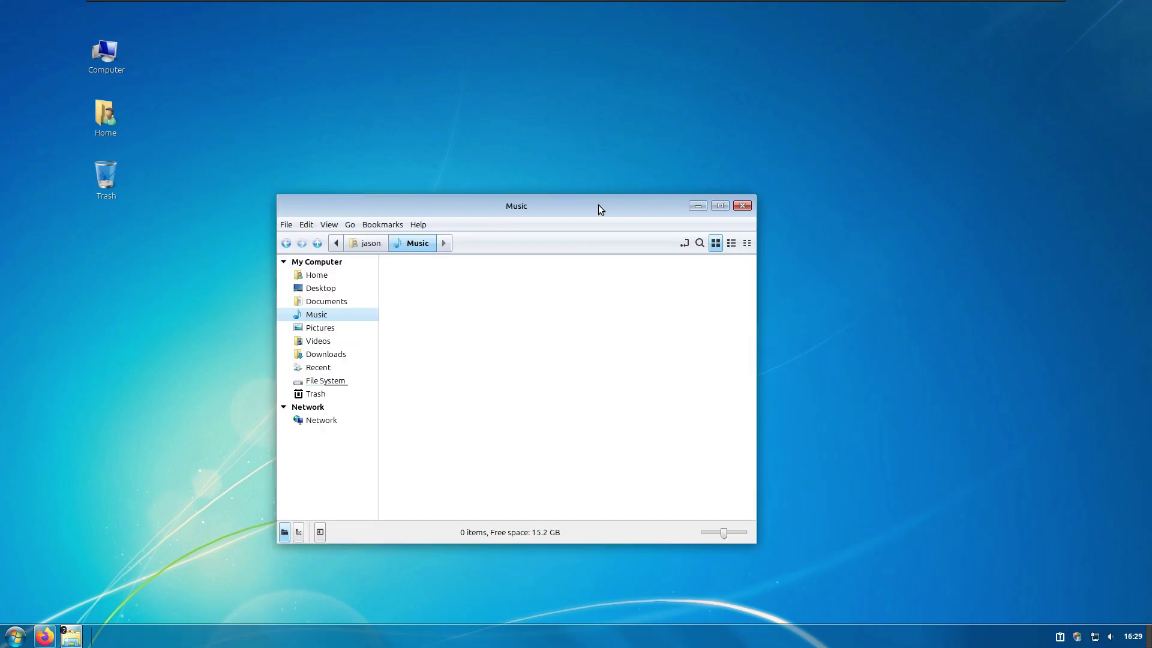
pyautogui.doubleClick(599, 205)
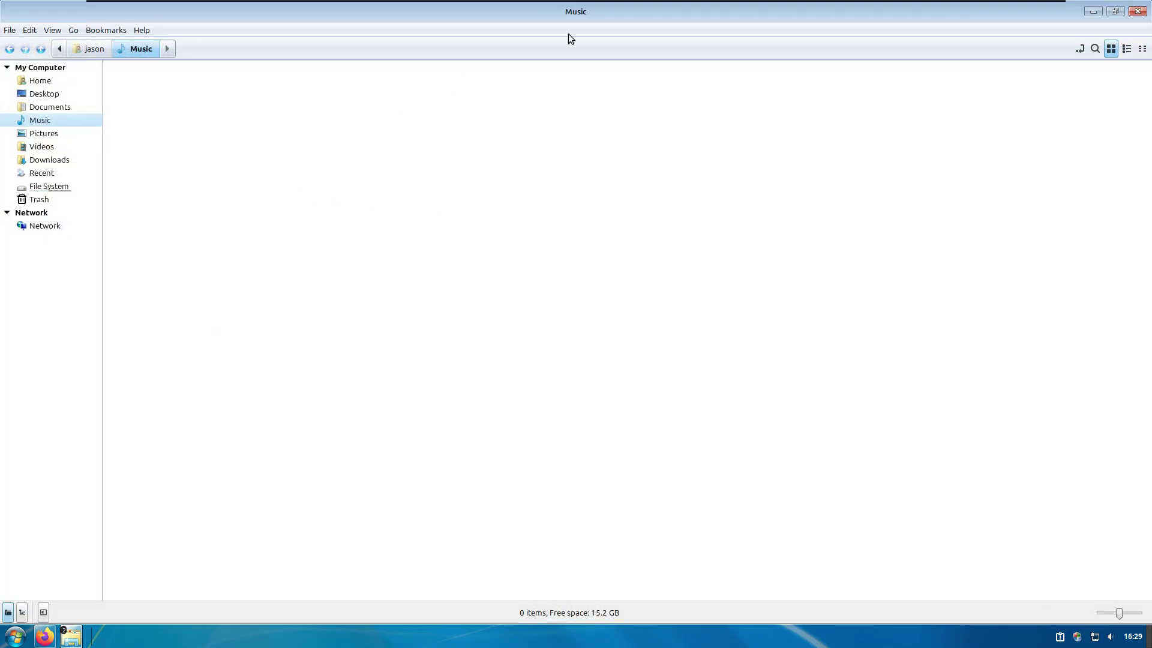
pyautogui.doubleClick(581, 21)
pyautogui.moveTo(540, 214); pyautogui.dragTo(806, 243)
pyautogui.click(1009, 234)
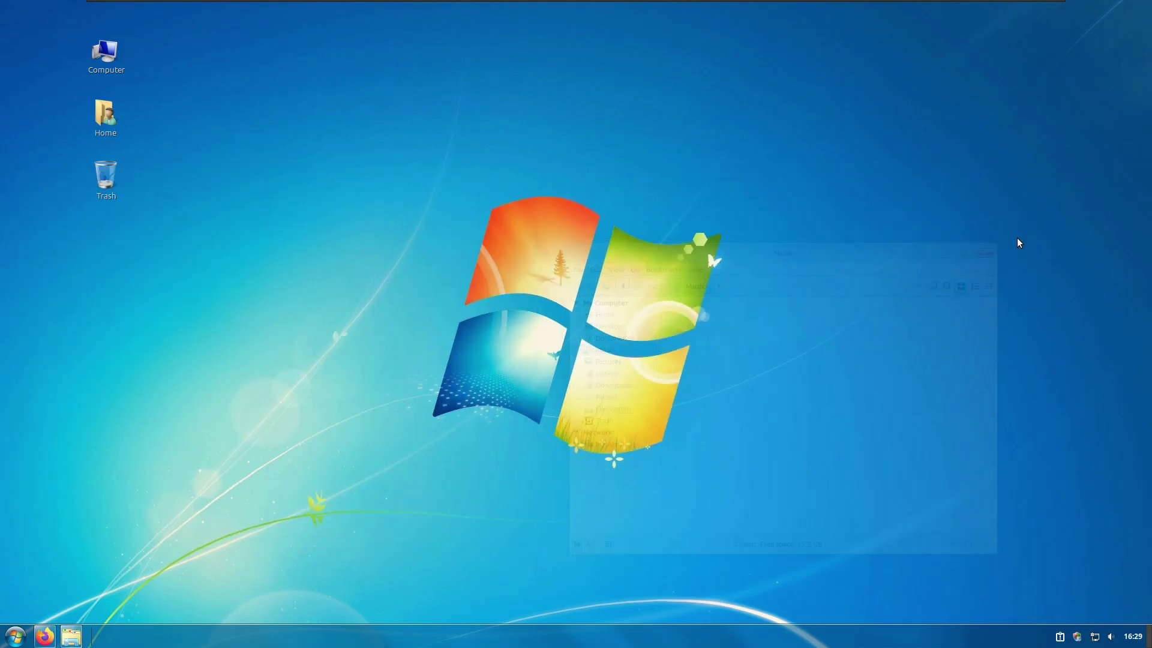
pyautogui.click(43, 636)
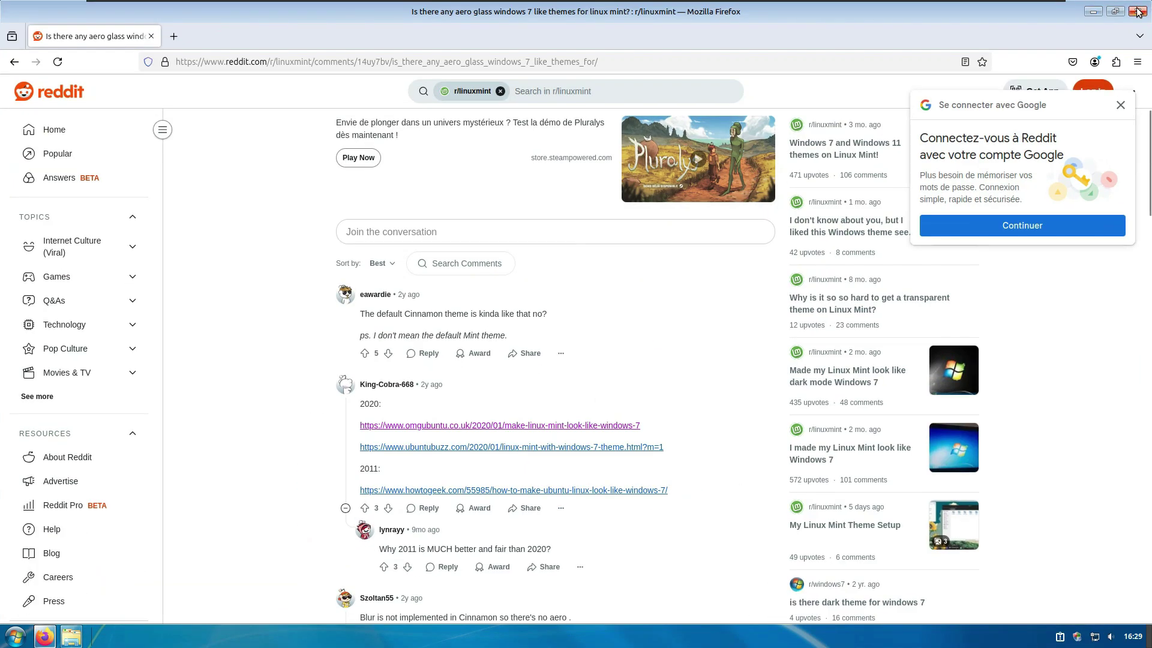
pyautogui.click(1093, 11)
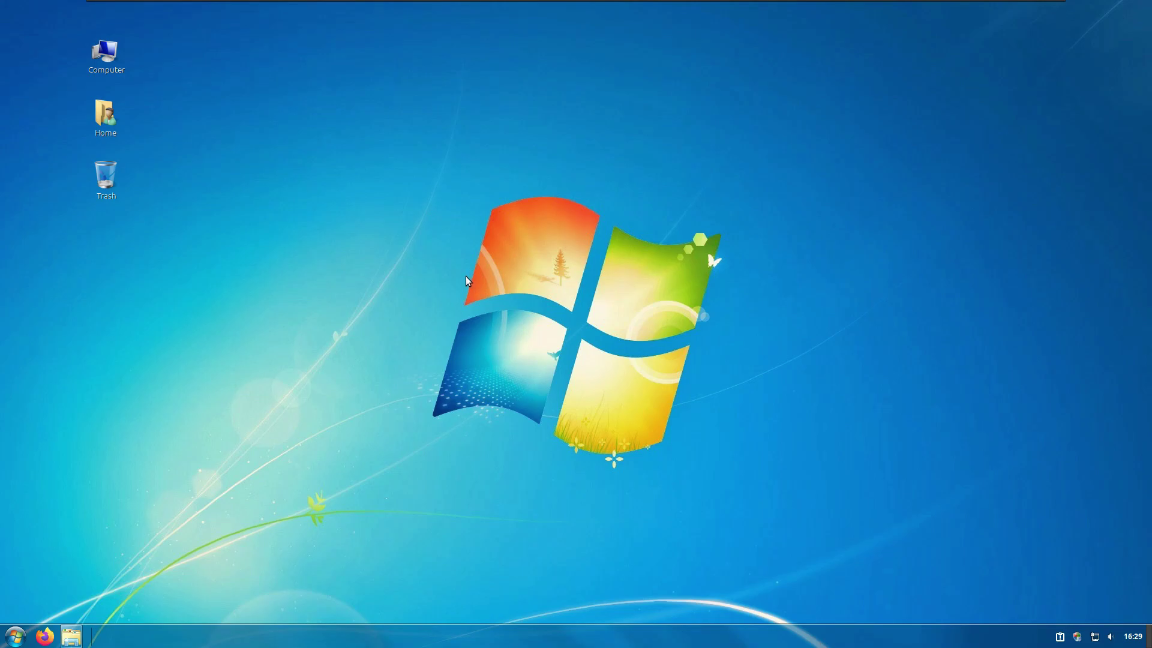